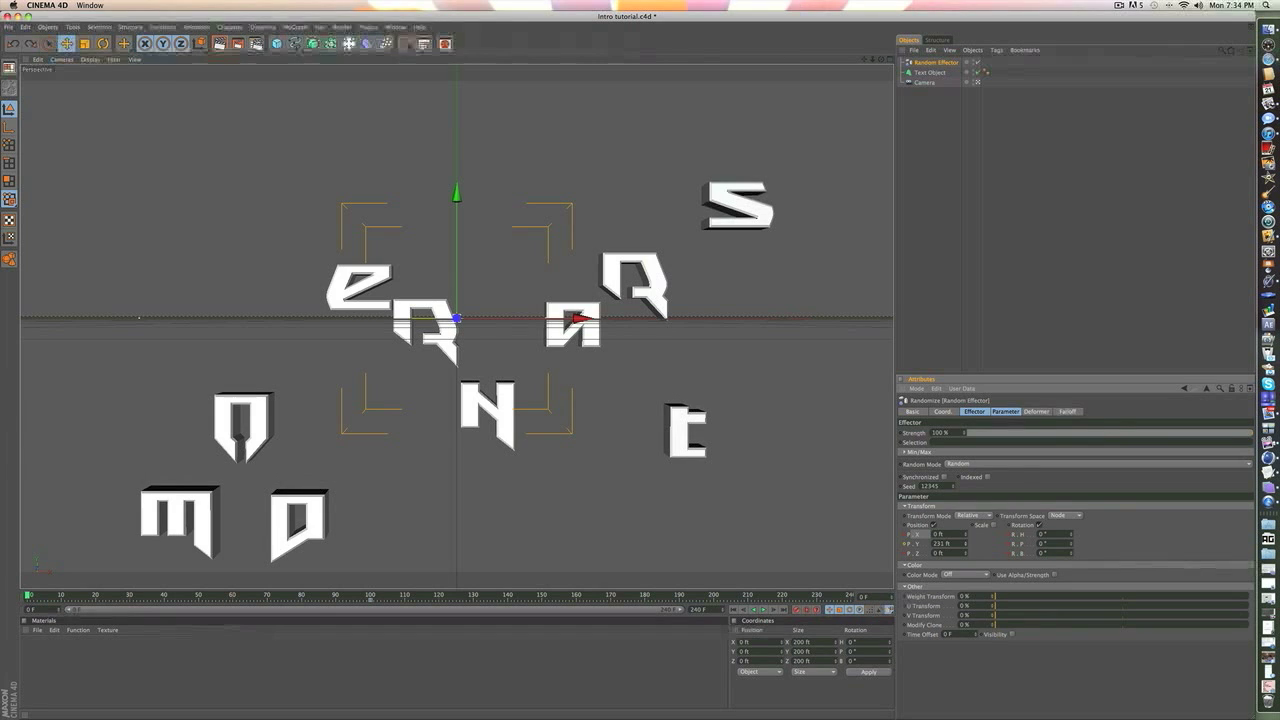
# Set the Random Effector's Y position to 232 ft and keyframe it at frame 0
pyautogui.click(906, 549)
pyautogui.click(906, 548)
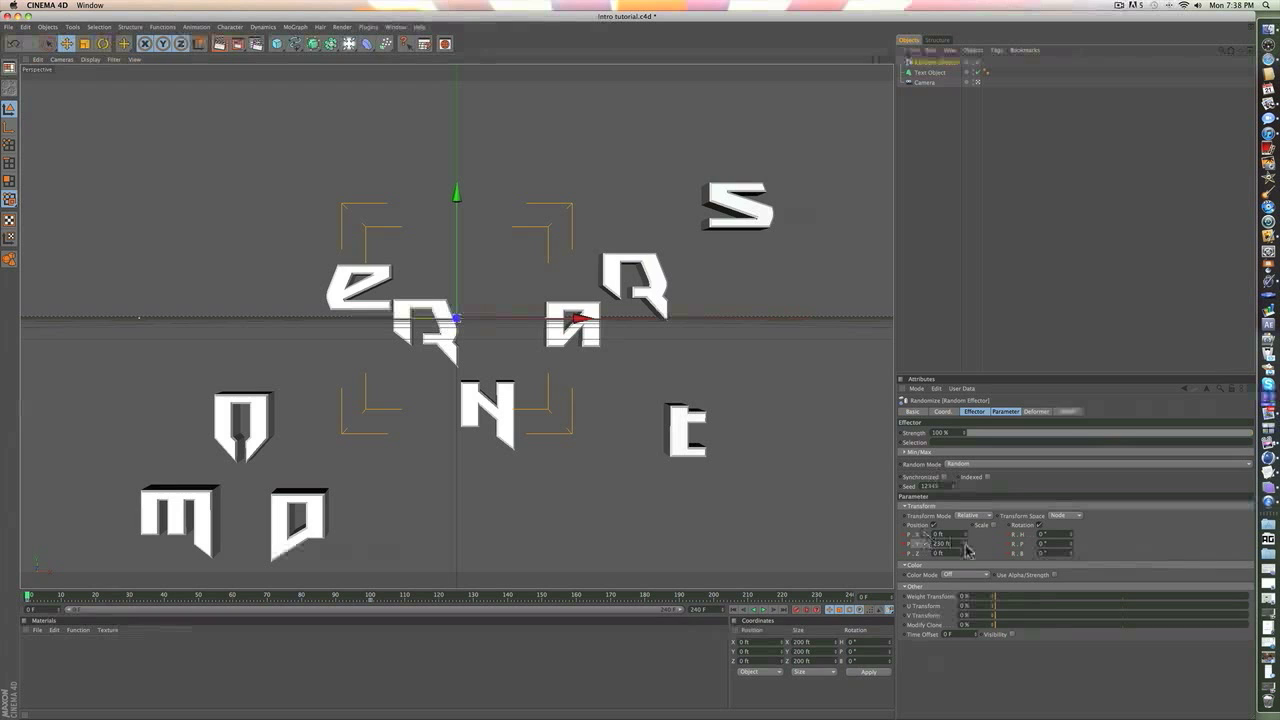
pyautogui.moveTo(966, 546)
pyautogui.mouseDown()
pyautogui.moveTo(966, 570)
pyautogui.moveTo(966, 542)
pyautogui.mouseUp()
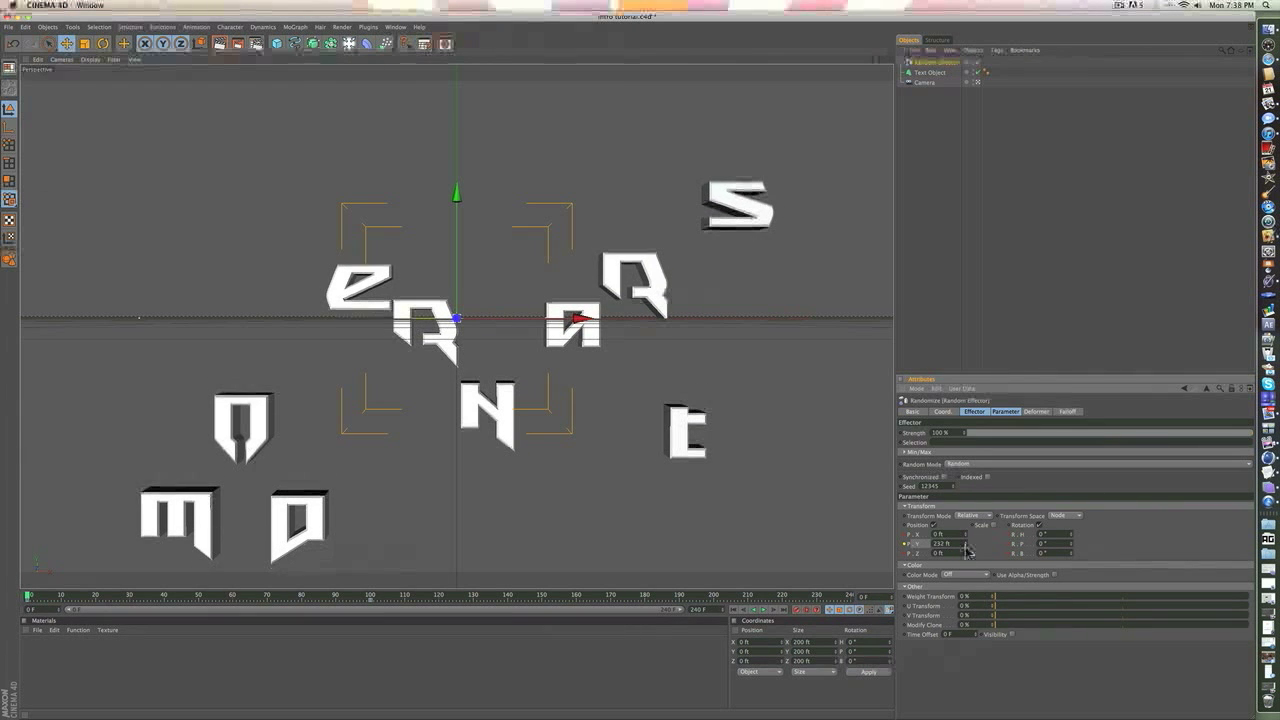
pyautogui.click(906, 546)
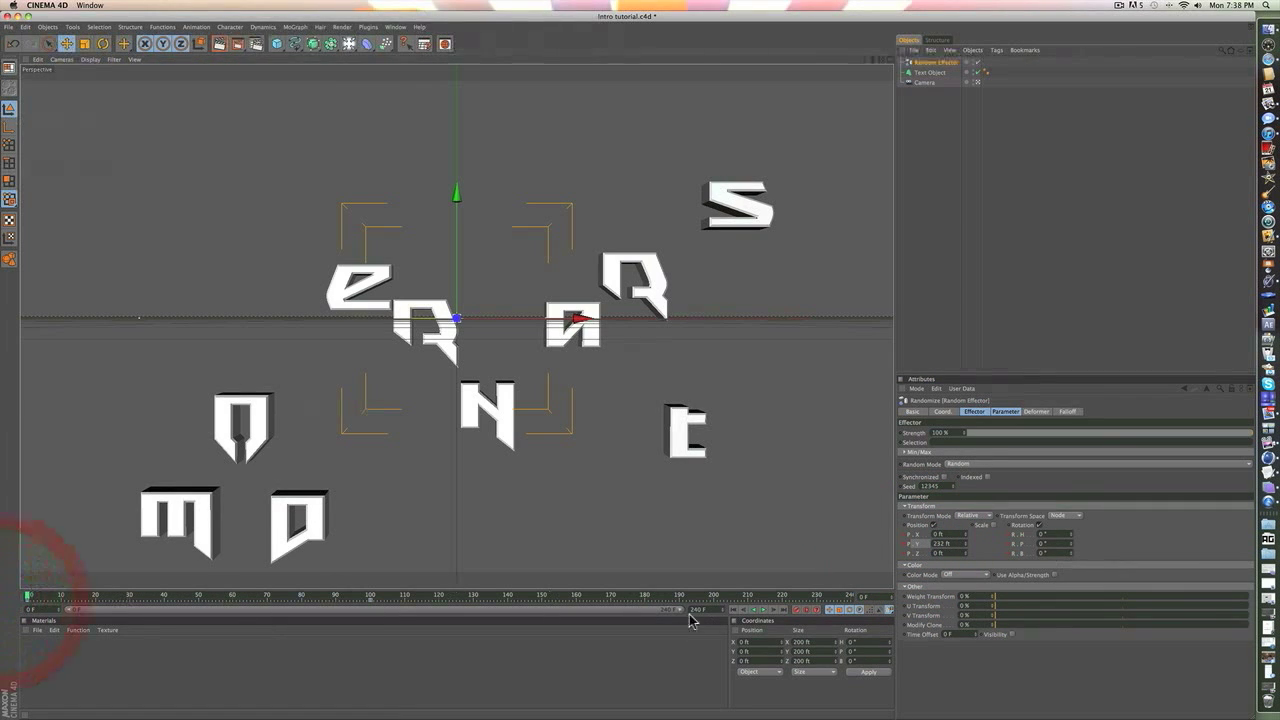
# Play the scattered-letters animation past frame 80 and return to frame 0
pyautogui.click(763, 609)
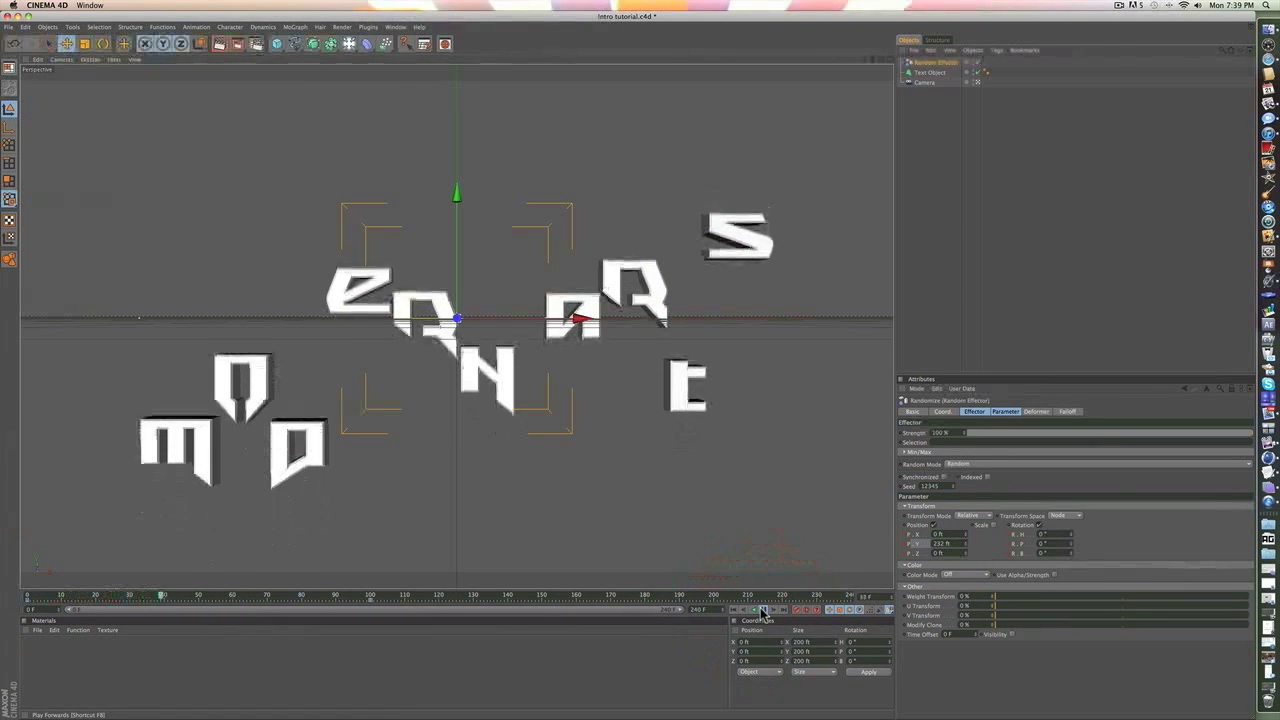
pyautogui.click(763, 609)
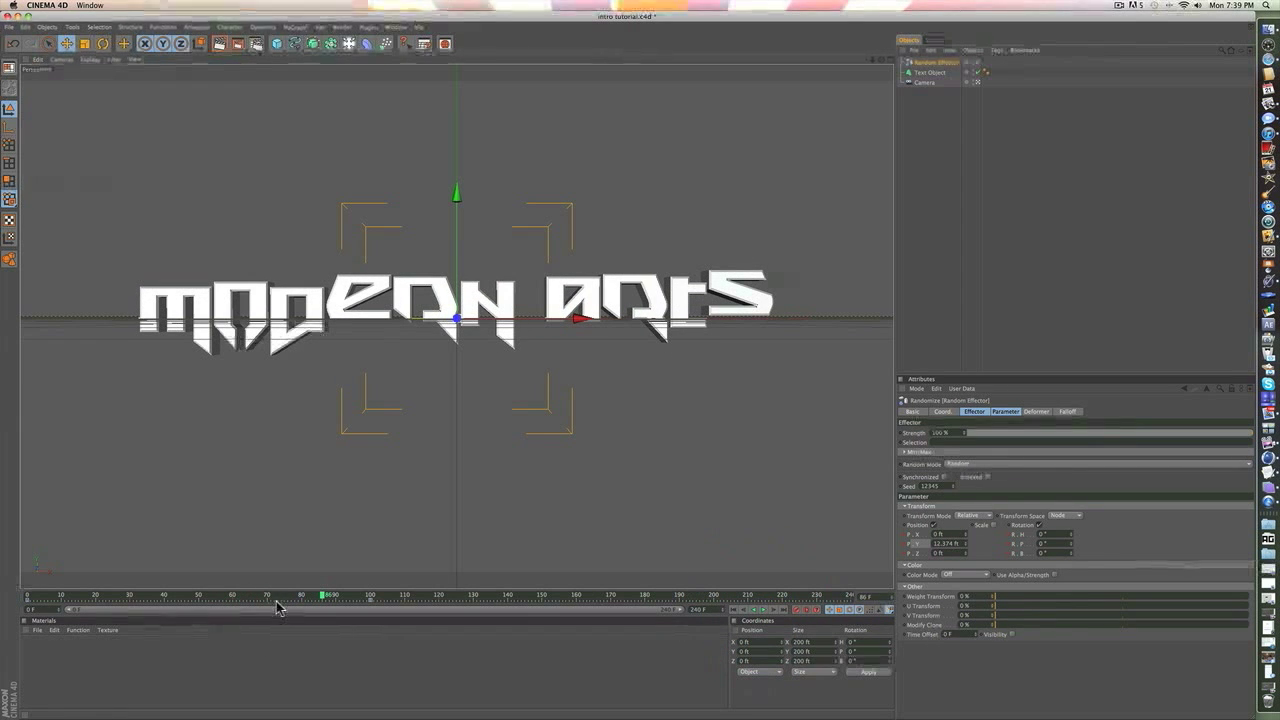
pyautogui.moveTo(278, 607); pyautogui.dragTo(20, 602)
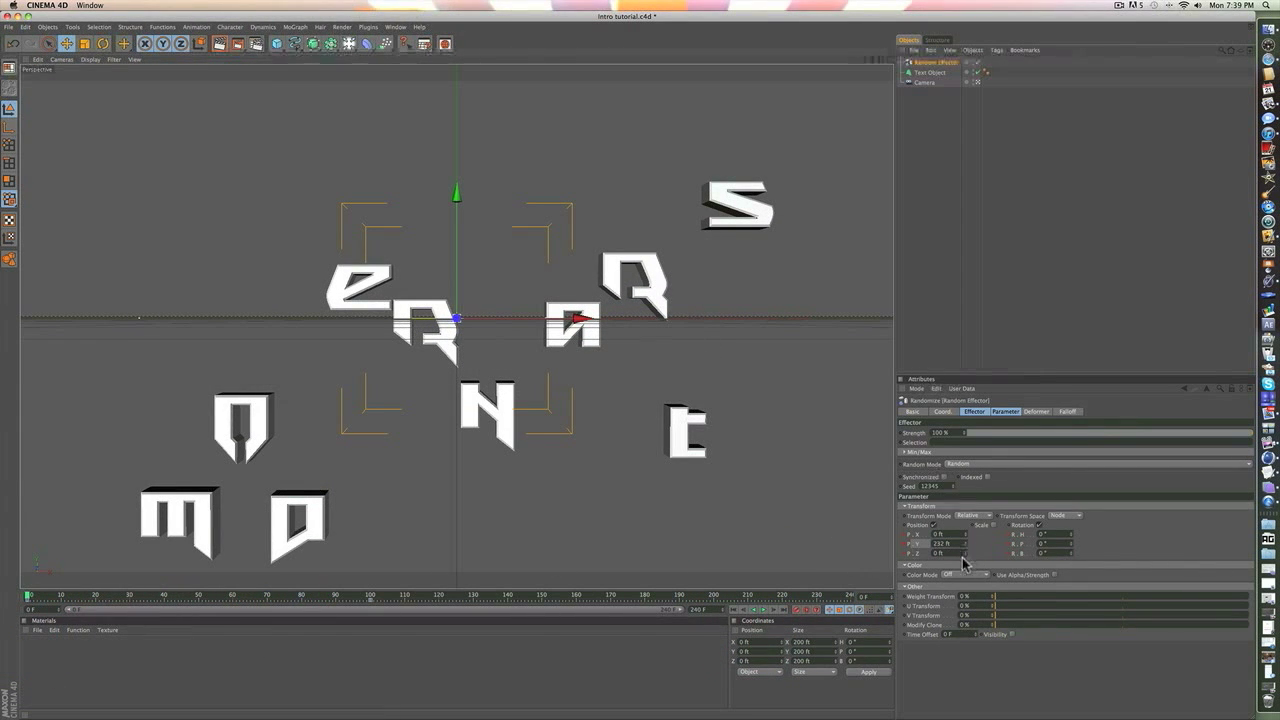
# Set the Random Effector's rotation to H 244°, P 155° and B 226°, keyframe it at frame 0, and deselect the effector
pyautogui.moveTo(966, 554)
pyautogui.mouseDown()
pyautogui.moveTo(966, 440)
pyautogui.moveTo(966, 680)
pyautogui.moveTo(966, 535)
pyautogui.moveTo(966, 575)
pyautogui.mouseUp()
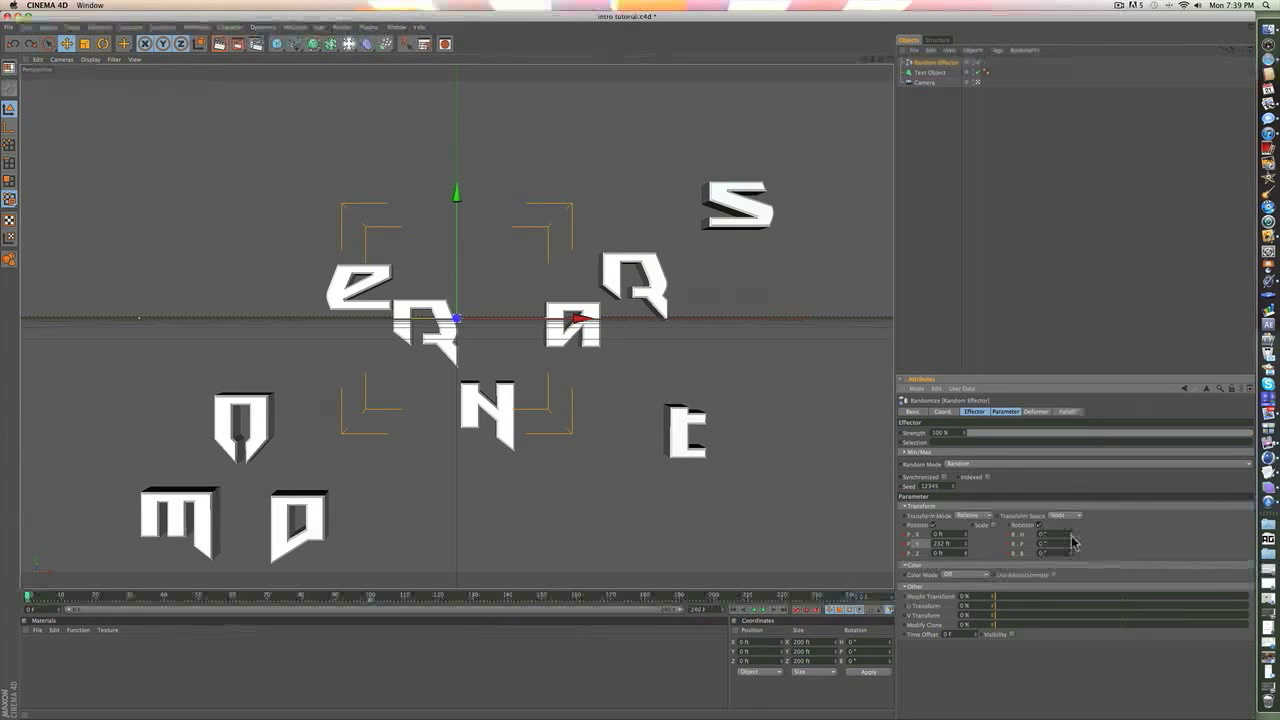
pyautogui.moveTo(1070, 536); pyautogui.dragTo(1070, 496)
pyautogui.moveTo(1072, 549)
pyautogui.mouseDown()
pyautogui.moveTo(1072, 517)
pyautogui.moveTo(1070, 565)
pyautogui.mouseUp()
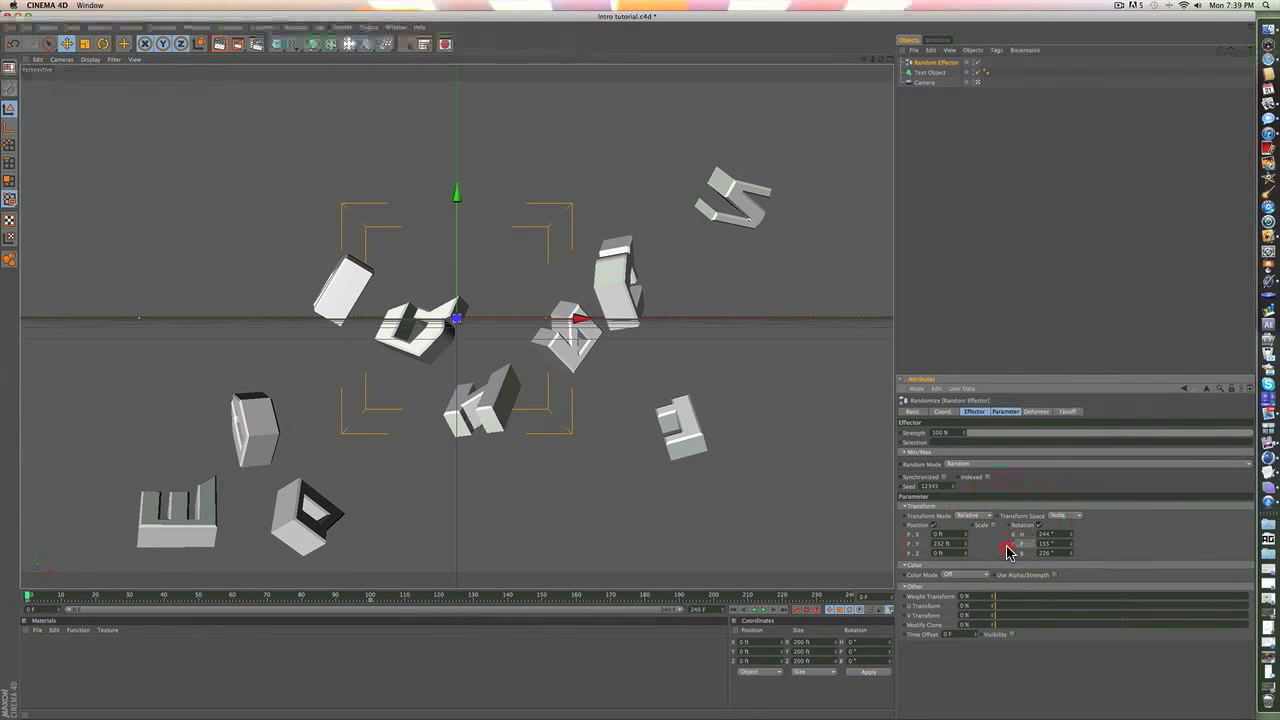
pyautogui.click(1063, 368)
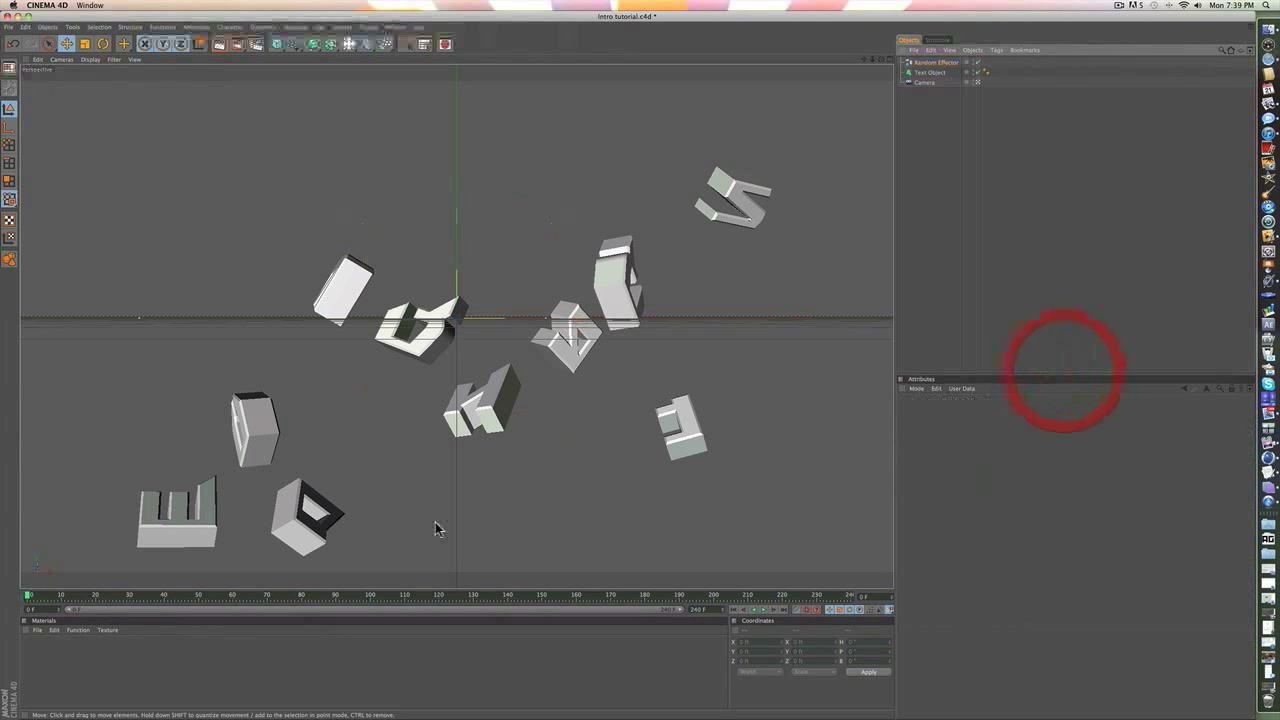
# Play and scrub the tumbling-letters animation from frame 0 to past frame 100, and return to the start
pyautogui.moveTo(28, 595); pyautogui.dragTo(0, 575)
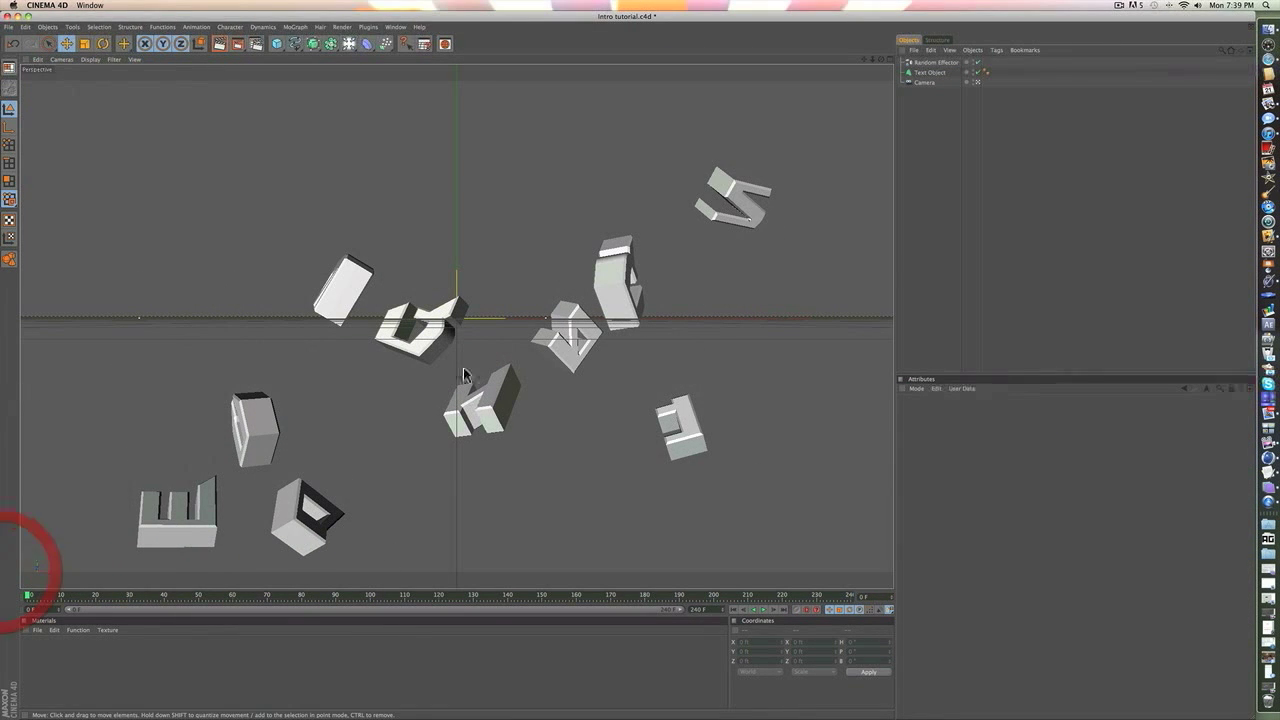
pyautogui.click(926, 73)
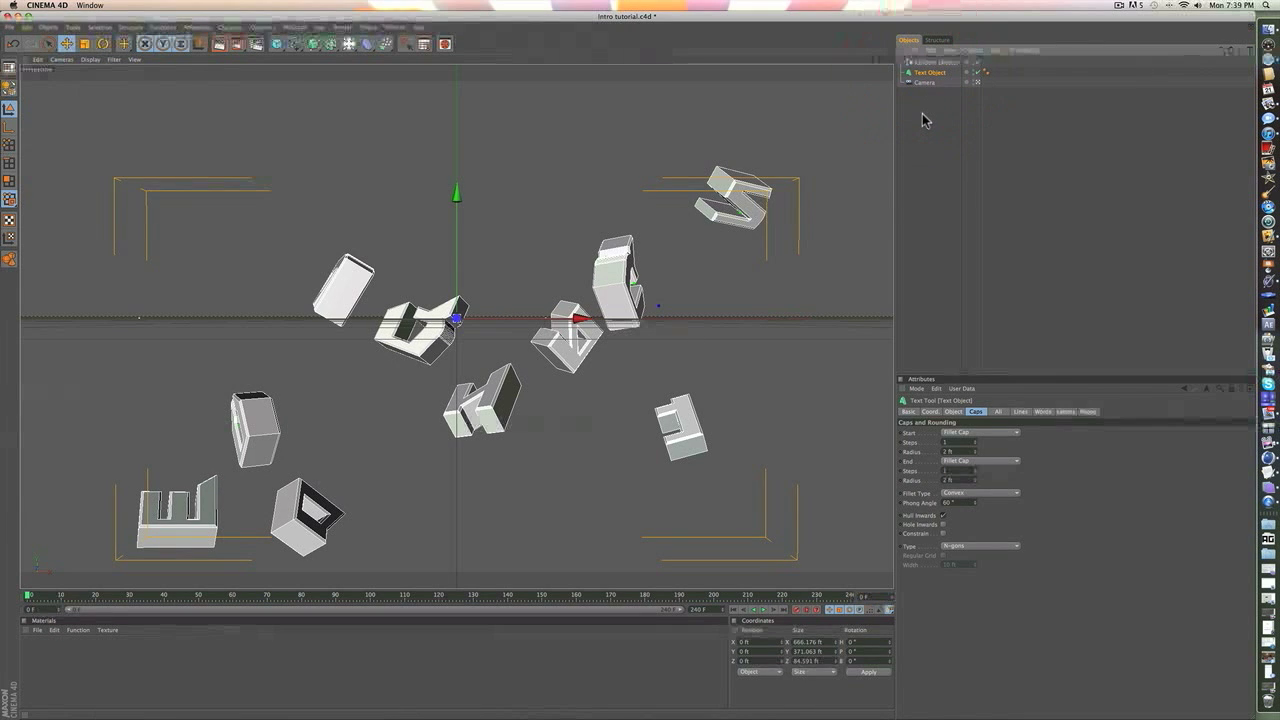
pyautogui.click(923, 115)
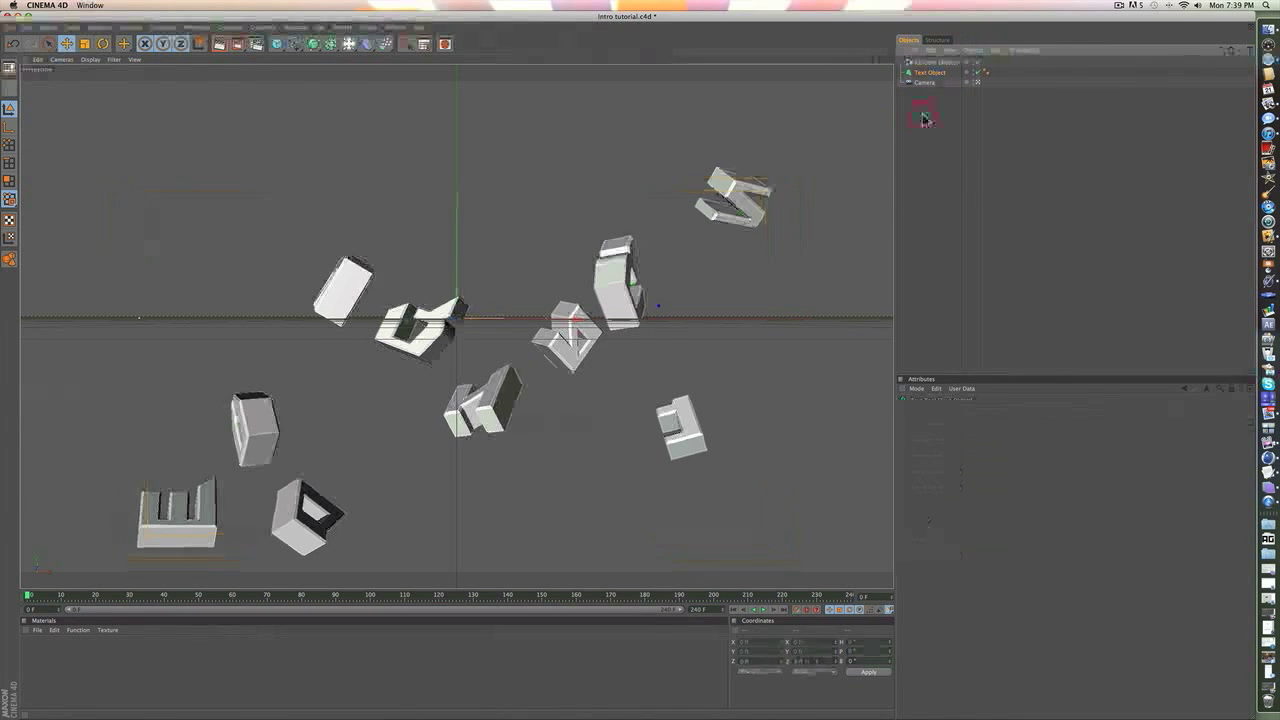
pyautogui.click(764, 610)
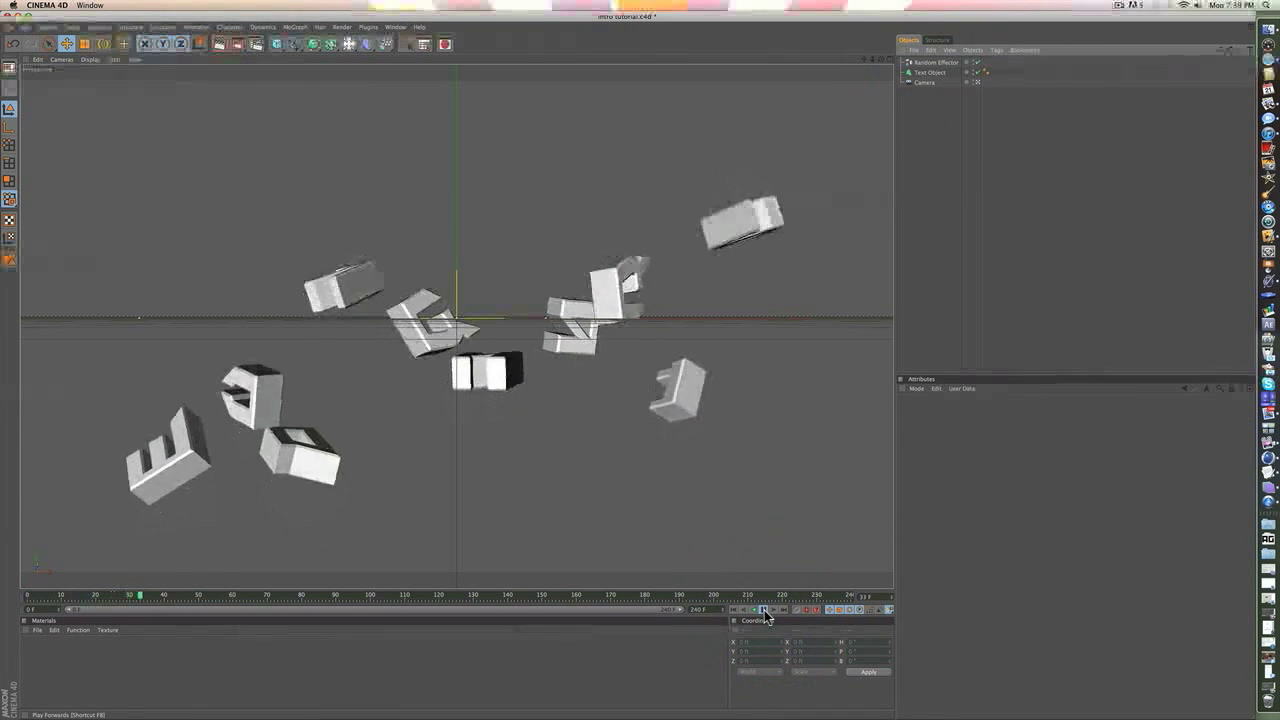
pyautogui.click(764, 610)
pyautogui.moveTo(160, 600); pyautogui.dragTo(393, 598)
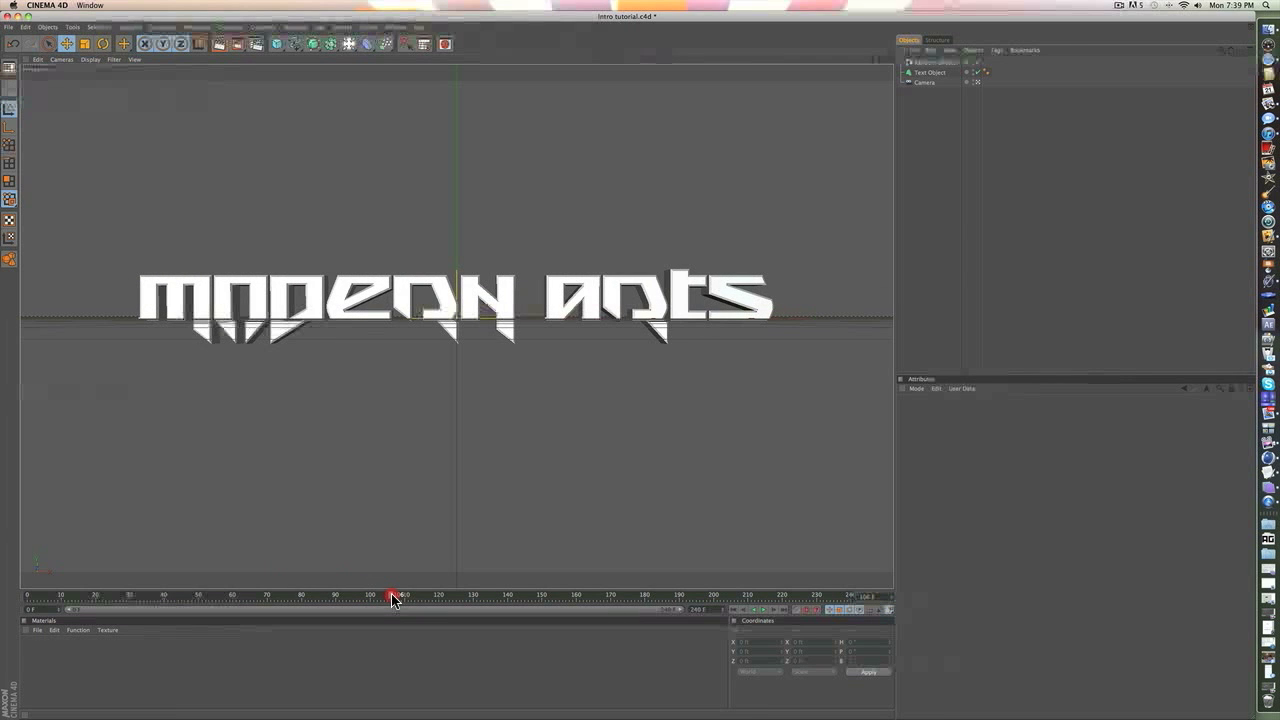
pyautogui.moveTo(393, 598); pyautogui.dragTo(27, 597)
# Disable the Random Effector and scrub the timeline to check the text without it
pyautogui.click(930, 62)
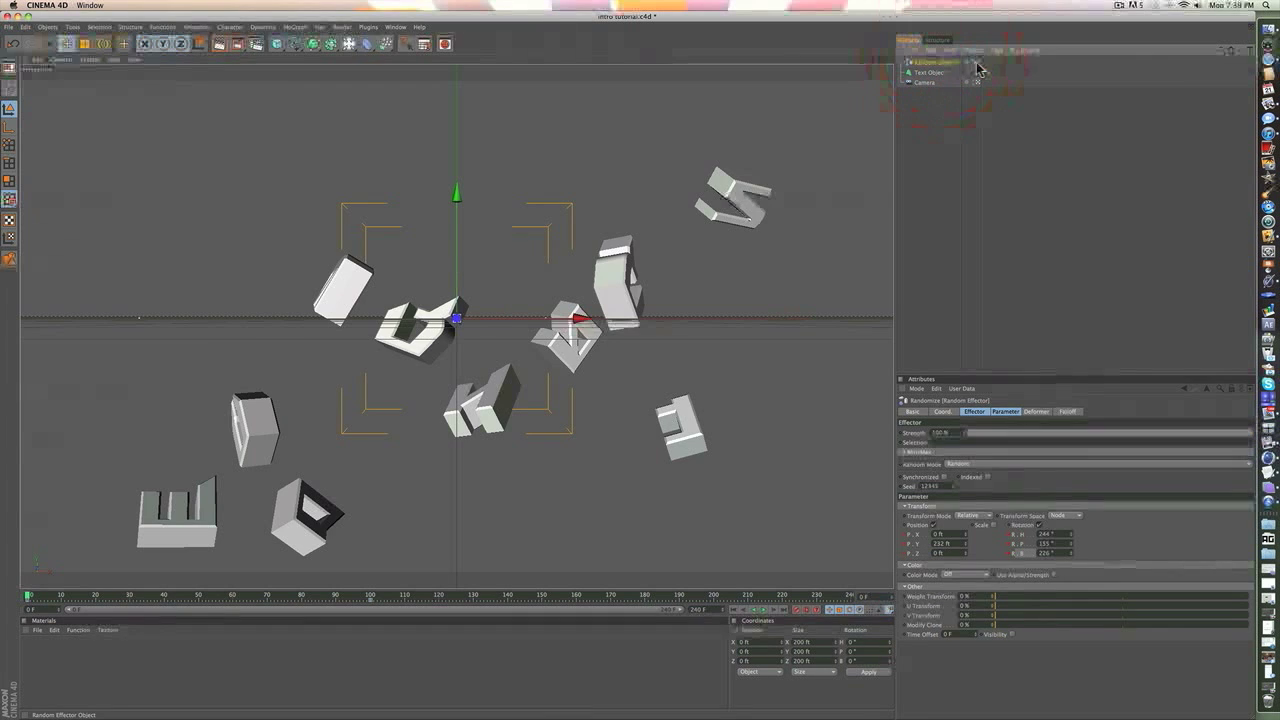
pyautogui.click(976, 63)
pyautogui.moveTo(306, 595); pyautogui.dragTo(400, 597)
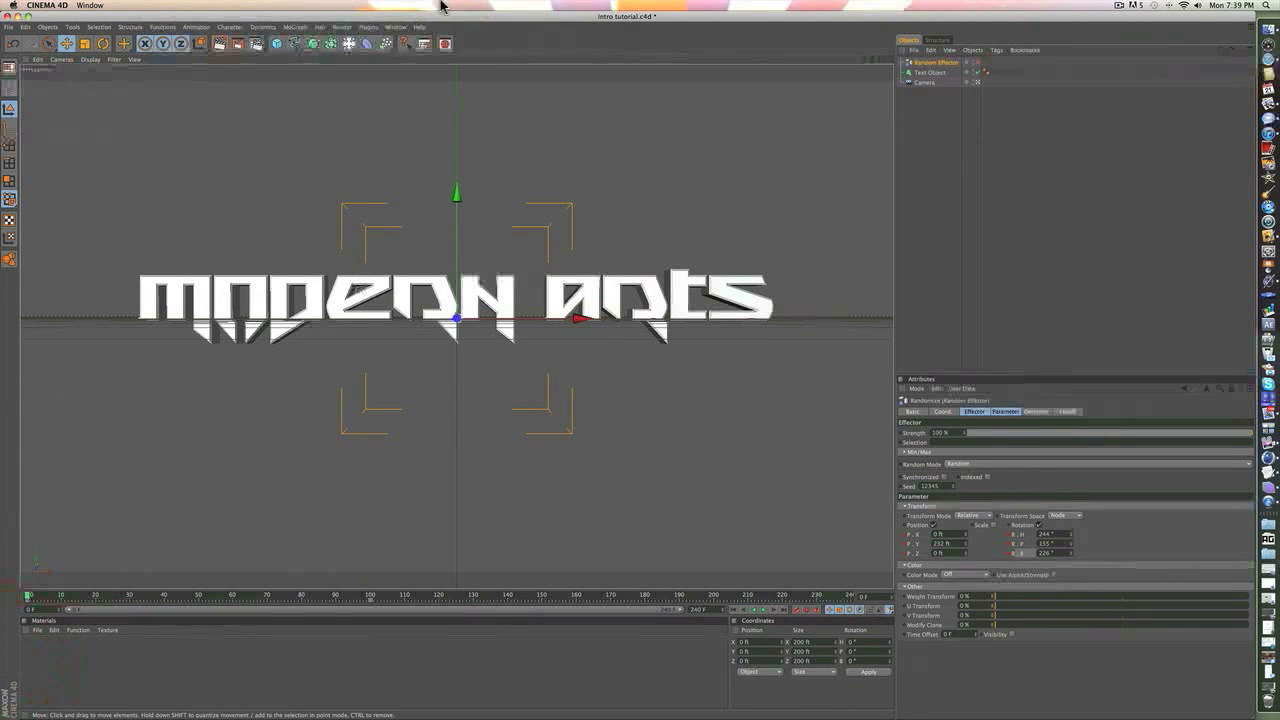
# Add a MoGraph Step Effector to the Text Object
pyautogui.click(293, 29)
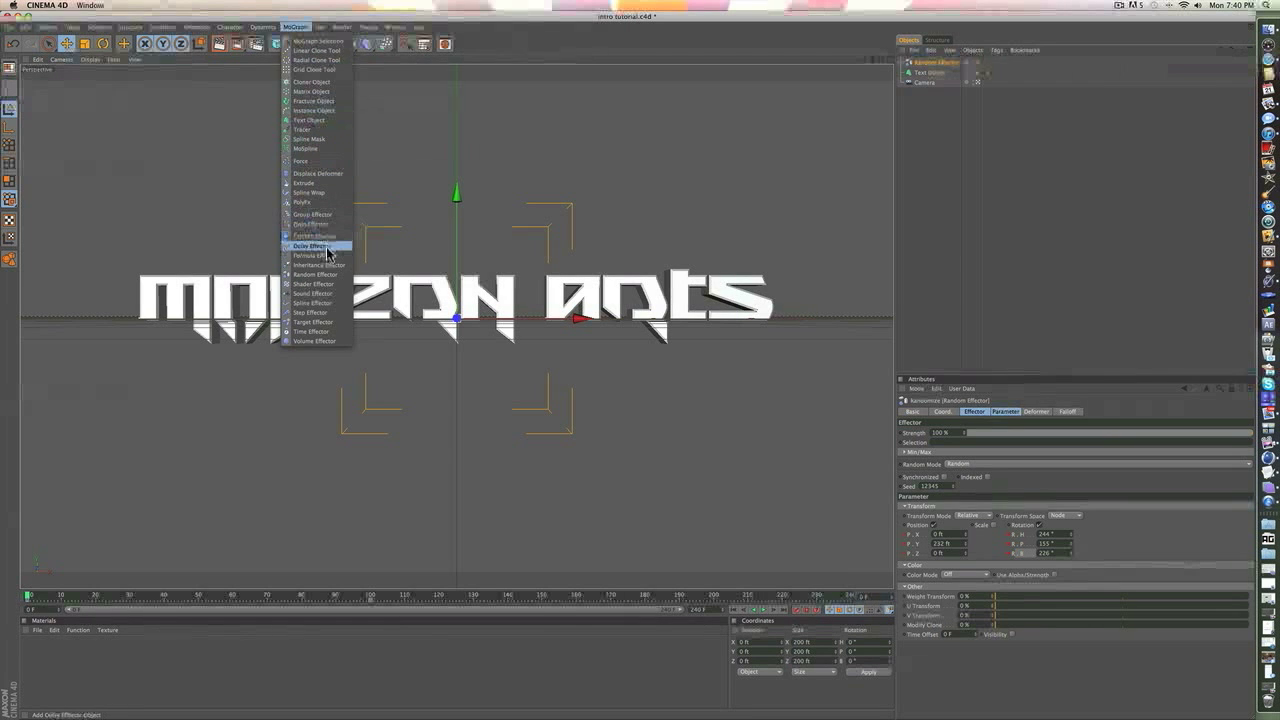
pyautogui.click(325, 312)
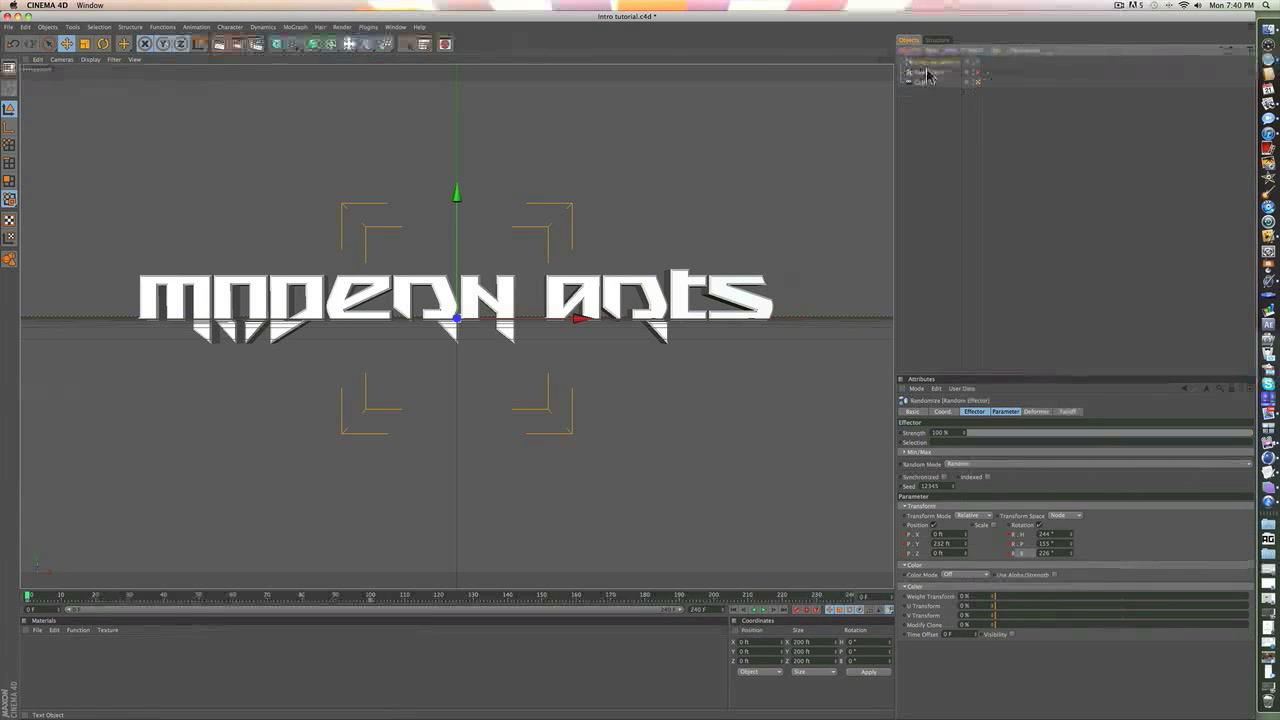
pyautogui.click(926, 83)
pyautogui.click(297, 29)
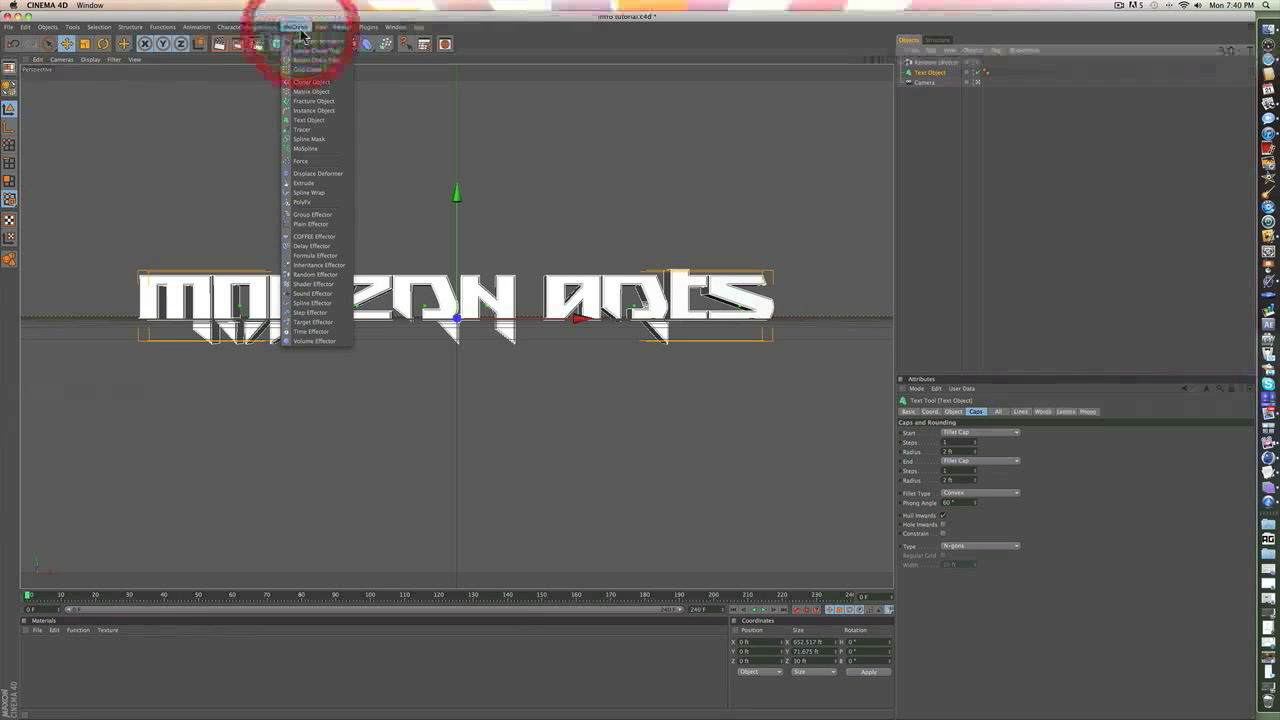
pyautogui.click(304, 312)
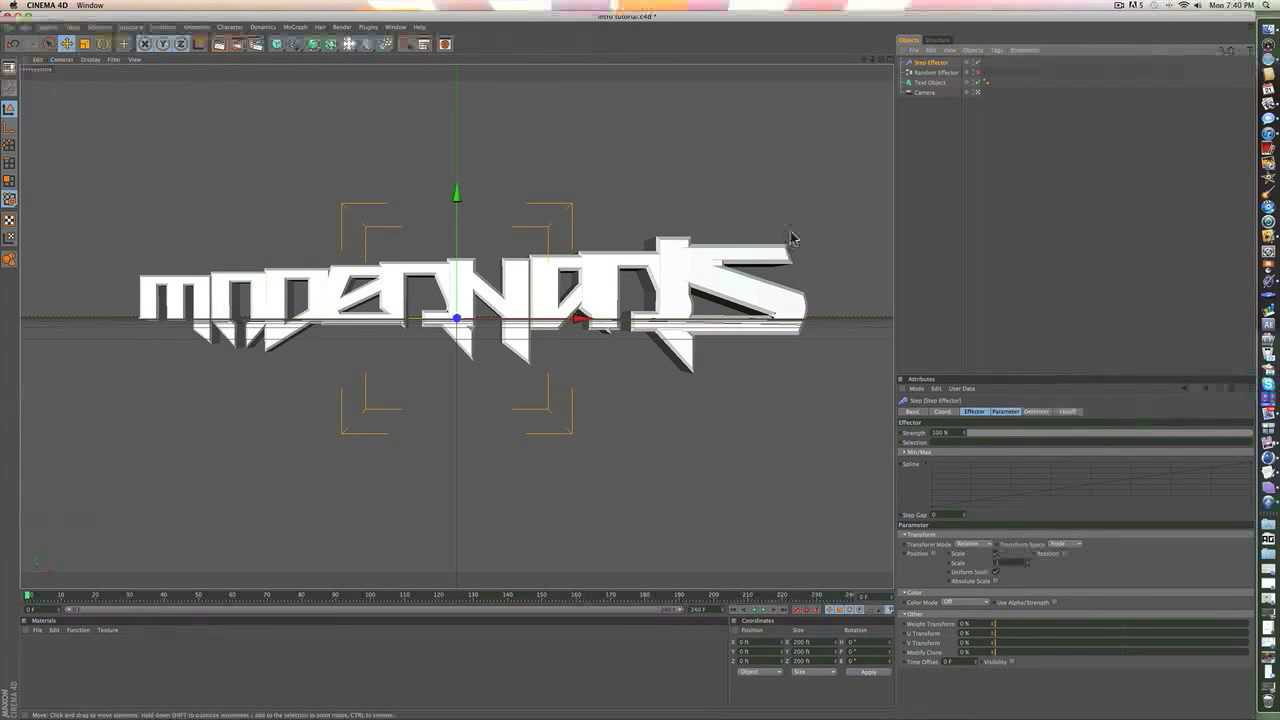
# Turn off scale and enable position and rotation in the Step Effector's transform parameters
pyautogui.click(994, 553)
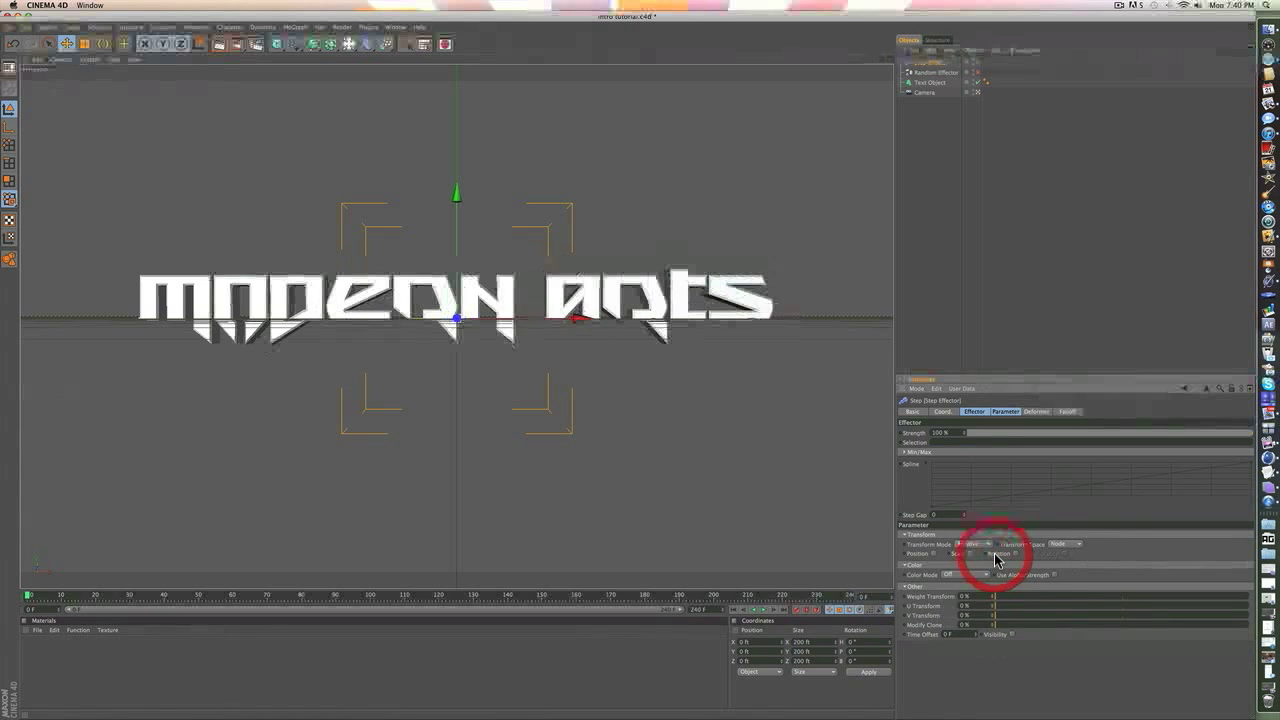
pyautogui.click(935, 554)
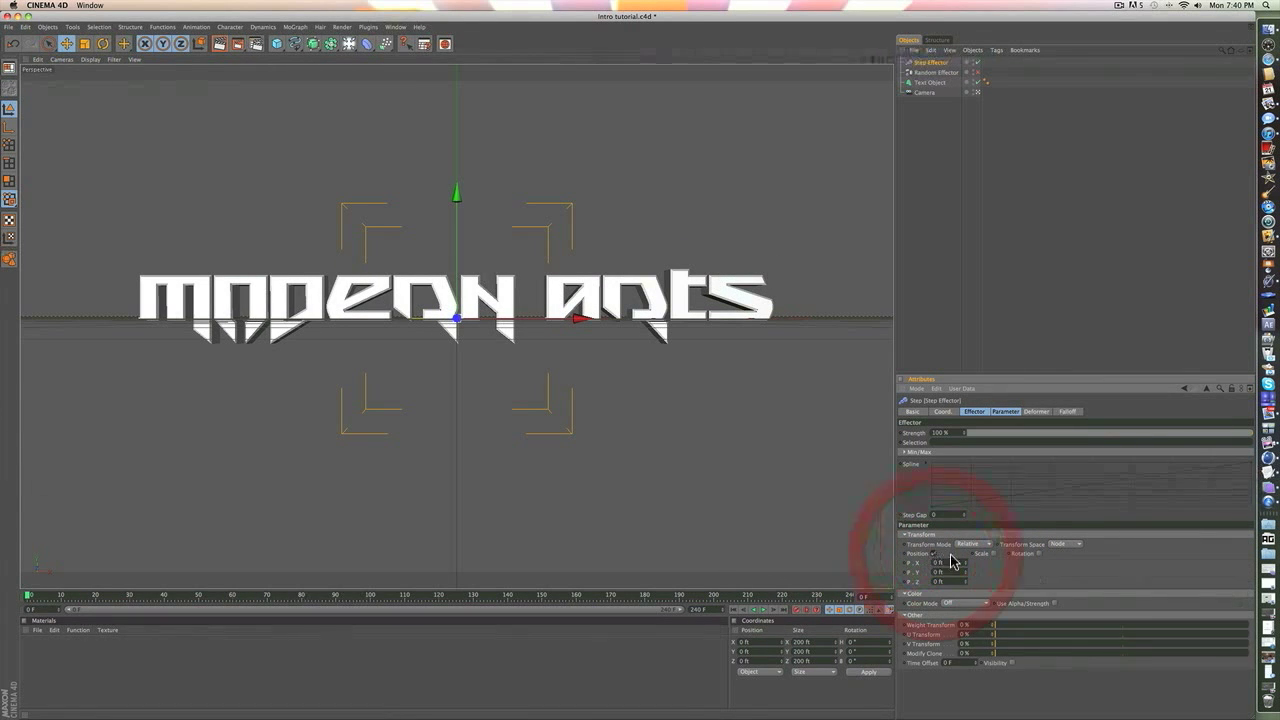
pyautogui.click(1039, 554)
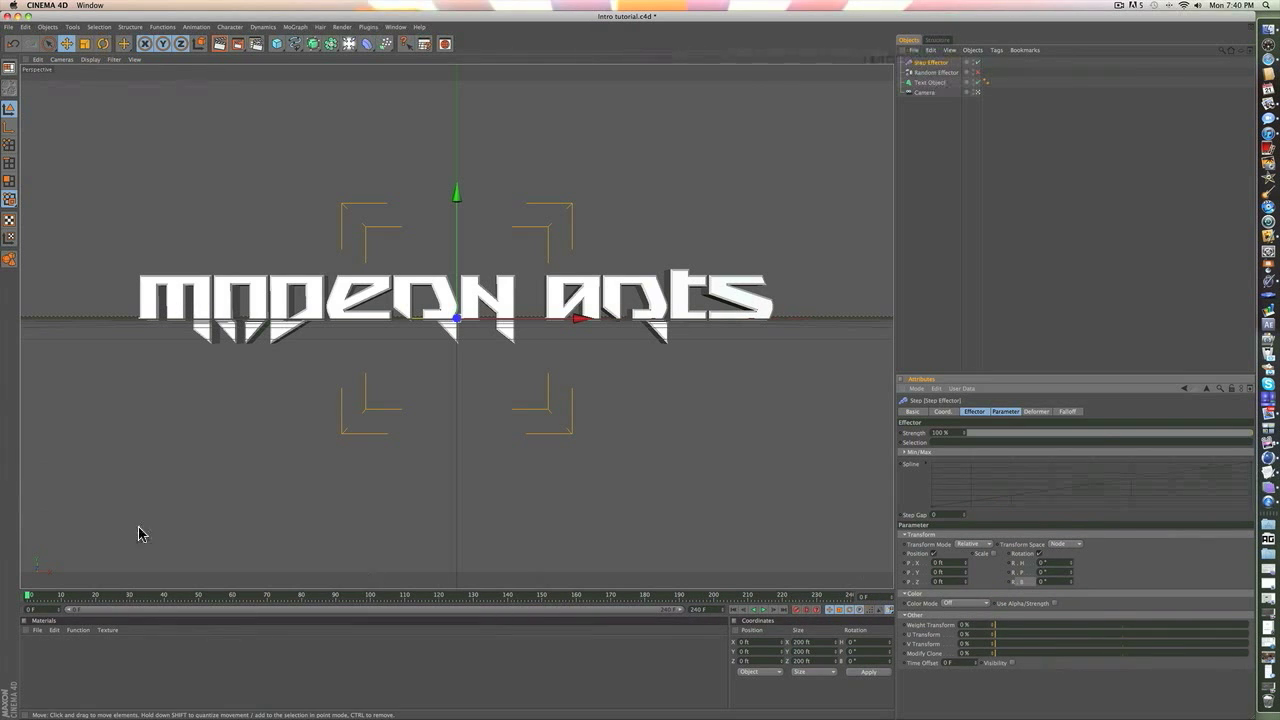
# Keyframe the Step Effector's X, Y, Z position and H, P, B rotation at zero on frame 100
pyautogui.click(371, 598)
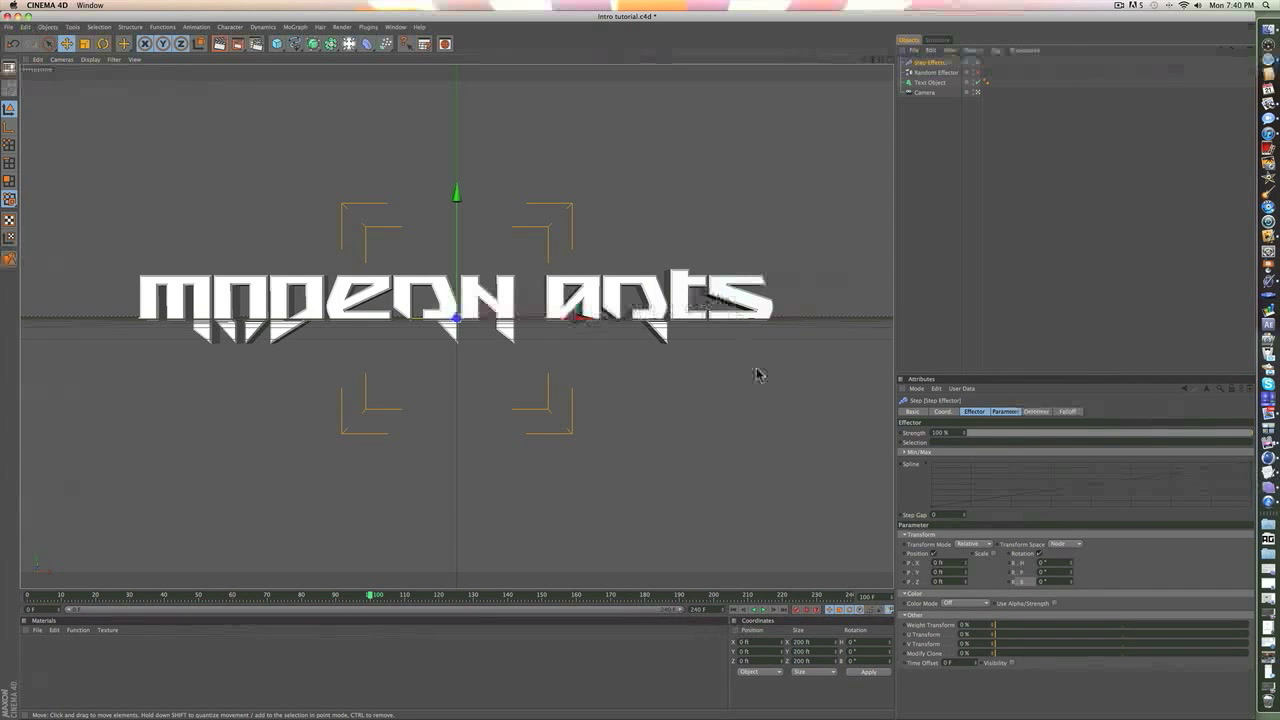
pyautogui.keyDown('ctrl'); pyautogui.click(906, 563); pyautogui.keyUp('ctrl')
pyautogui.keyDown('ctrl'); pyautogui.click(907, 572); pyautogui.keyUp('ctrl')
pyautogui.keyDown('ctrl'); pyautogui.click(907, 582); pyautogui.keyUp('ctrl')
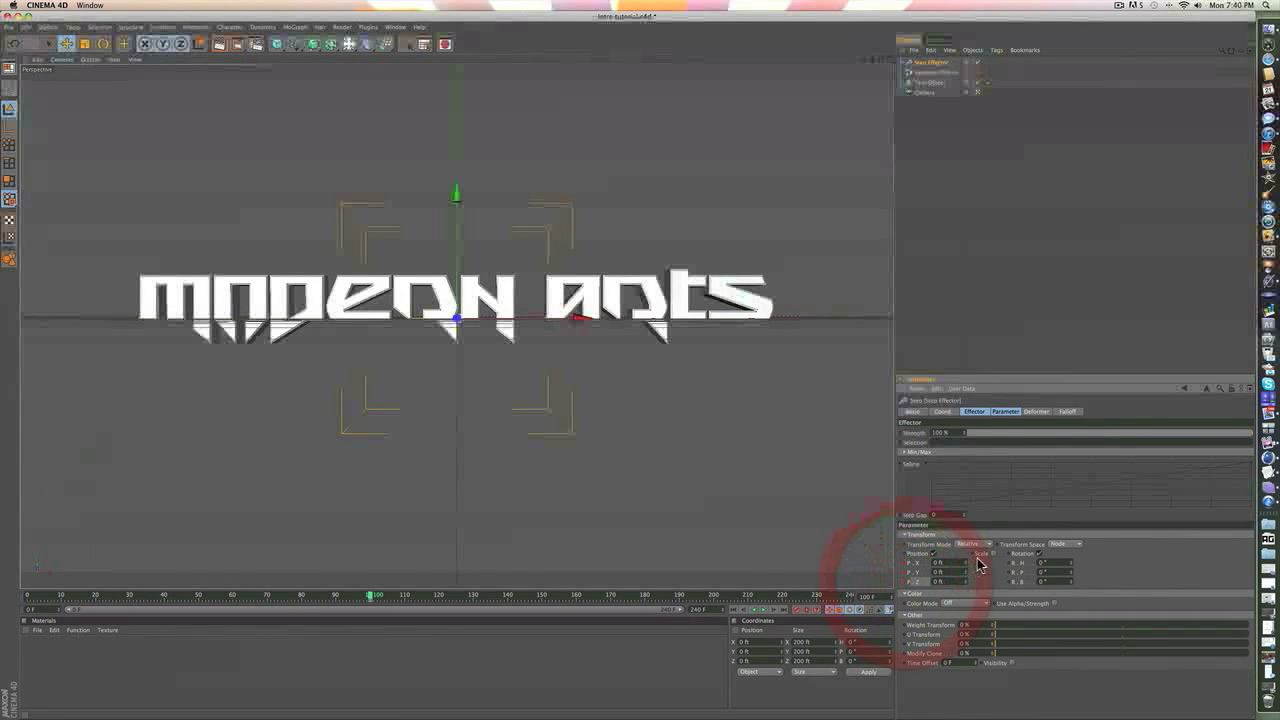
pyautogui.keyDown('ctrl'); pyautogui.click(1010, 563); pyautogui.keyUp('ctrl')
pyautogui.keyDown('ctrl'); pyautogui.click(1010, 572); pyautogui.keyUp('ctrl')
pyautogui.keyDown('ctrl'); pyautogui.click(1010, 582); pyautogui.keyUp('ctrl')
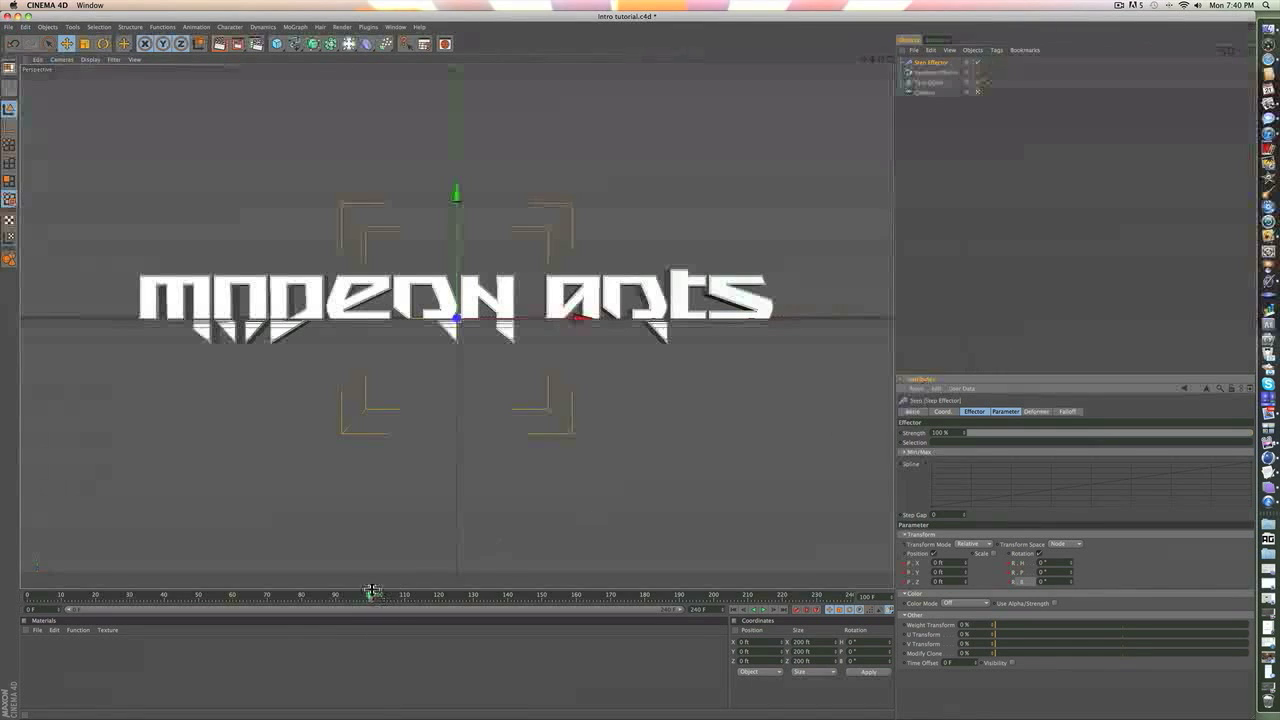
# At frame 0, set the Step Effector's Y position to -382 ft and keyframe it
pyautogui.moveTo(370, 594); pyautogui.dragTo(28, 594)
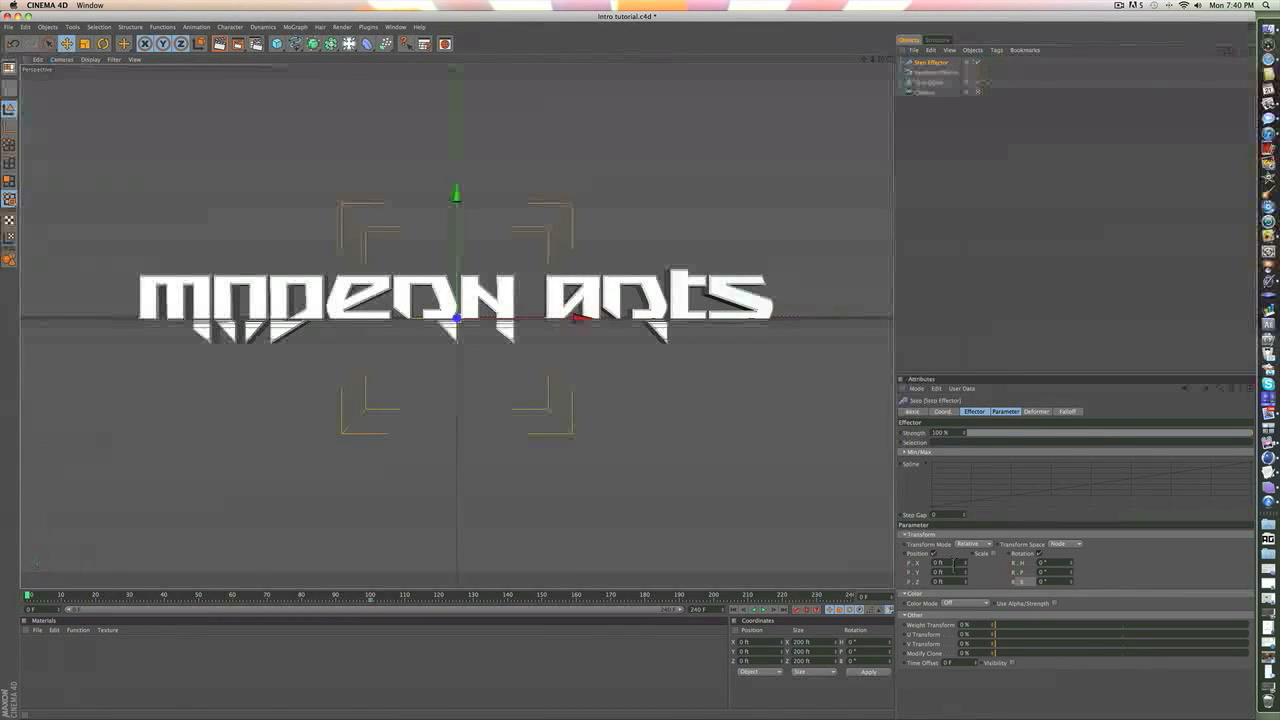
pyautogui.moveTo(965, 564); pyautogui.dragTo(965, 480)
pyautogui.press('super+z')
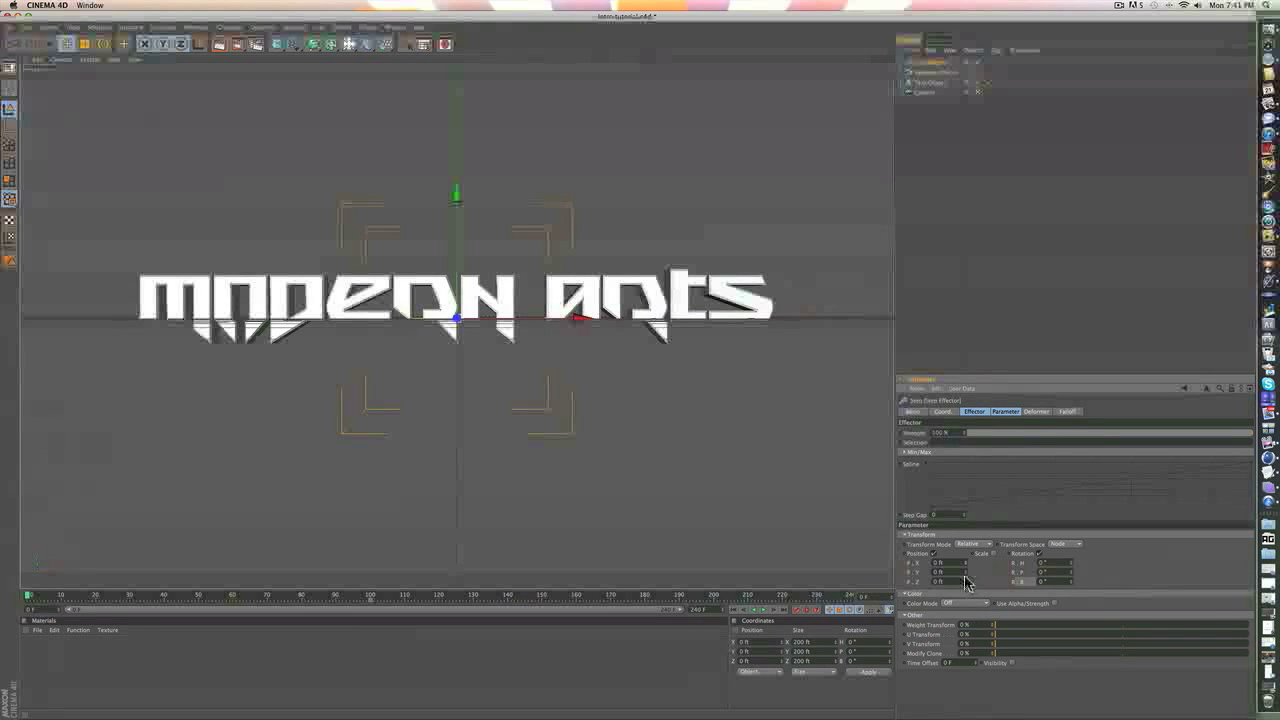
pyautogui.moveTo(968, 578); pyautogui.dragTo(925, 574)
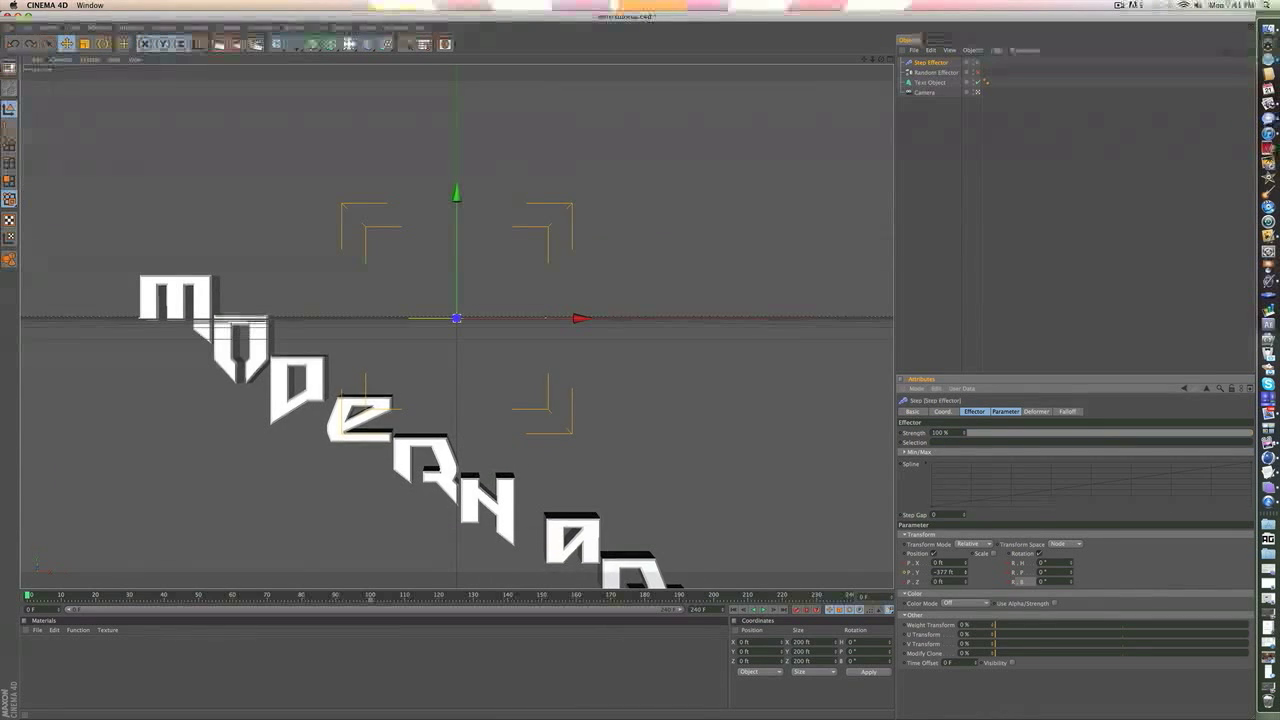
pyautogui.click(906, 572)
# Play the stepped-letters animation past frame 100 and return to frame 0
pyautogui.click(763, 610)
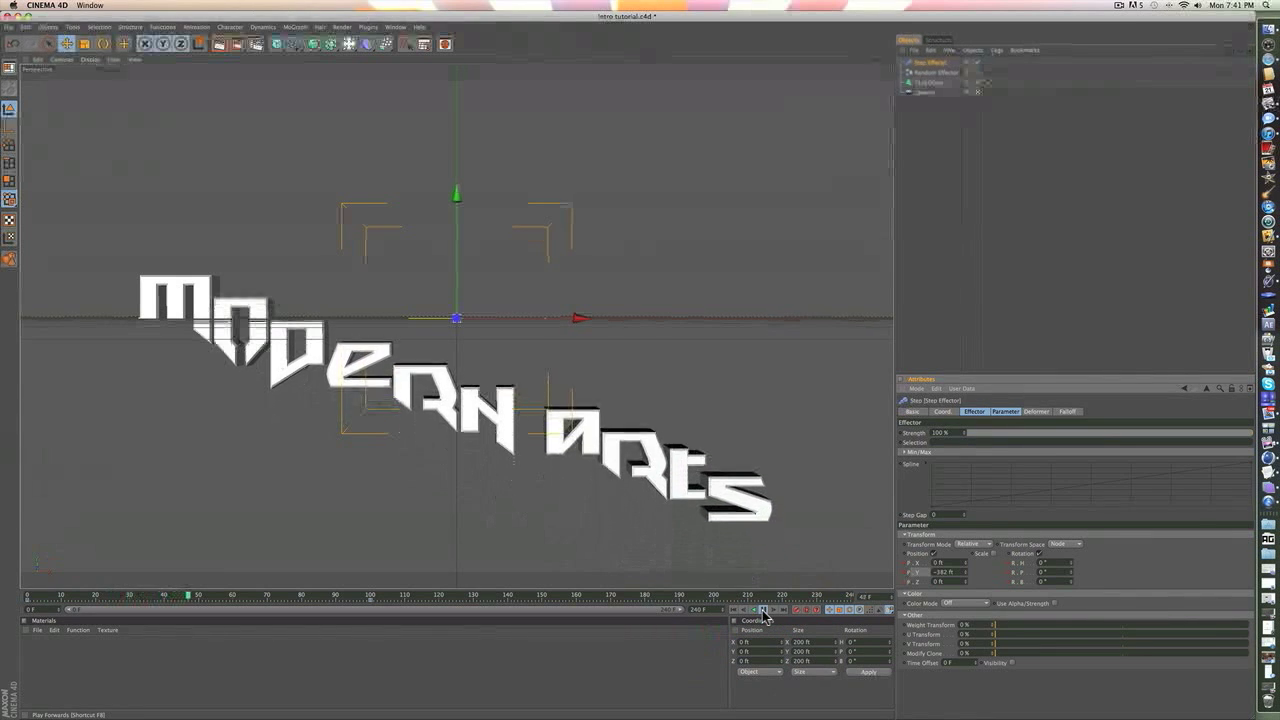
pyautogui.click(763, 610)
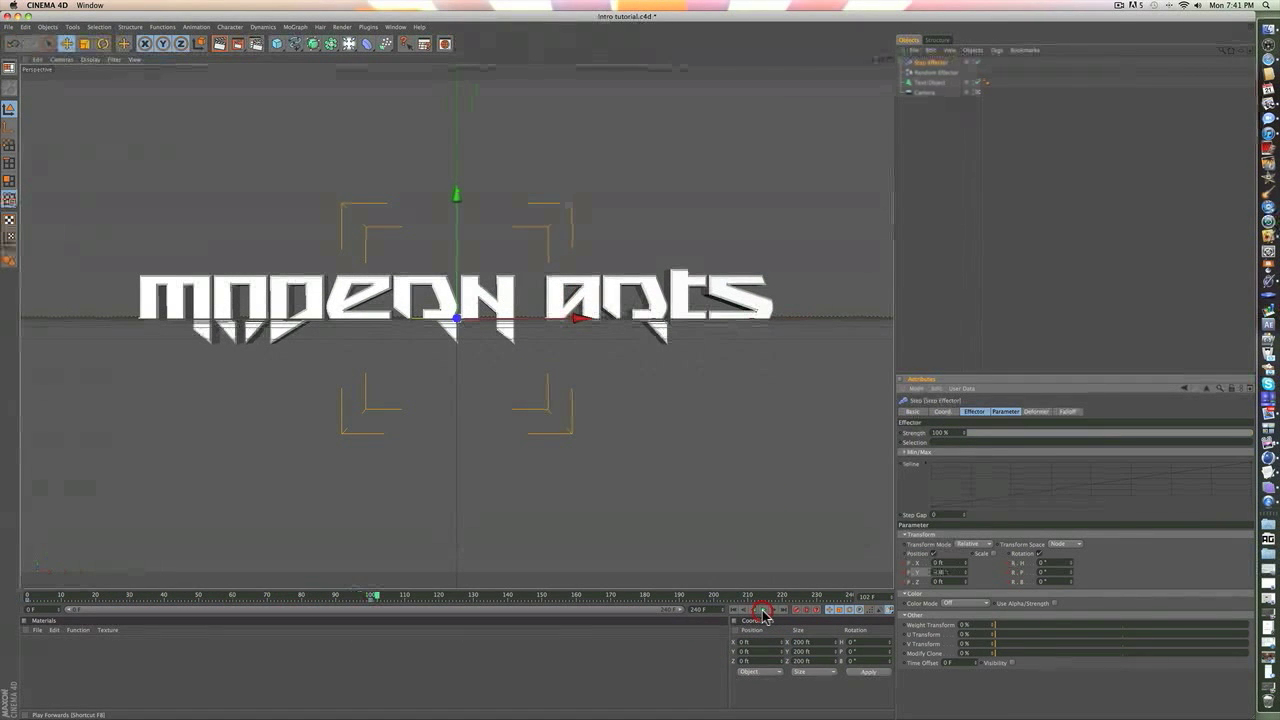
pyautogui.moveTo(280, 598); pyautogui.dragTo(20, 640)
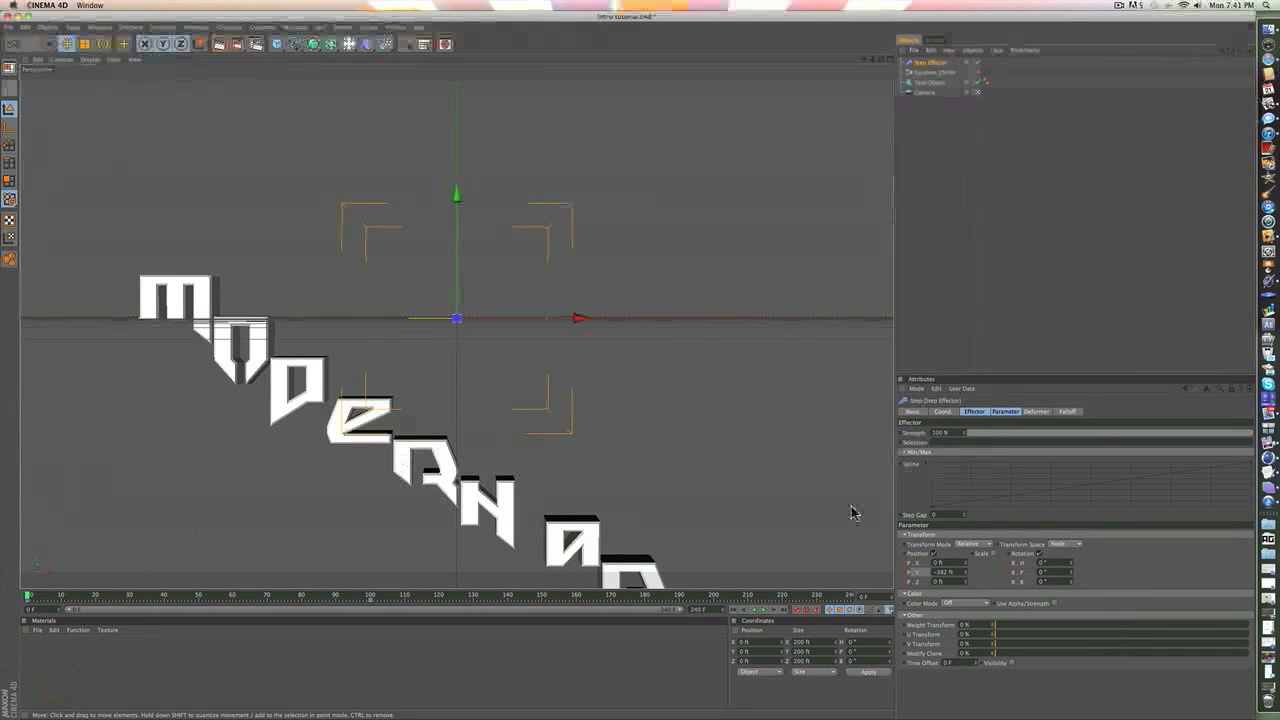
# Set the Step Effector's Z position to -965 ft, keyframe it at frame 0, and play back the animation
pyautogui.moveTo(966, 582); pyautogui.dragTo(966, 609)
pyautogui.keyDown('ctrl'); pyautogui.click(905, 583); pyautogui.keyUp('ctrl')
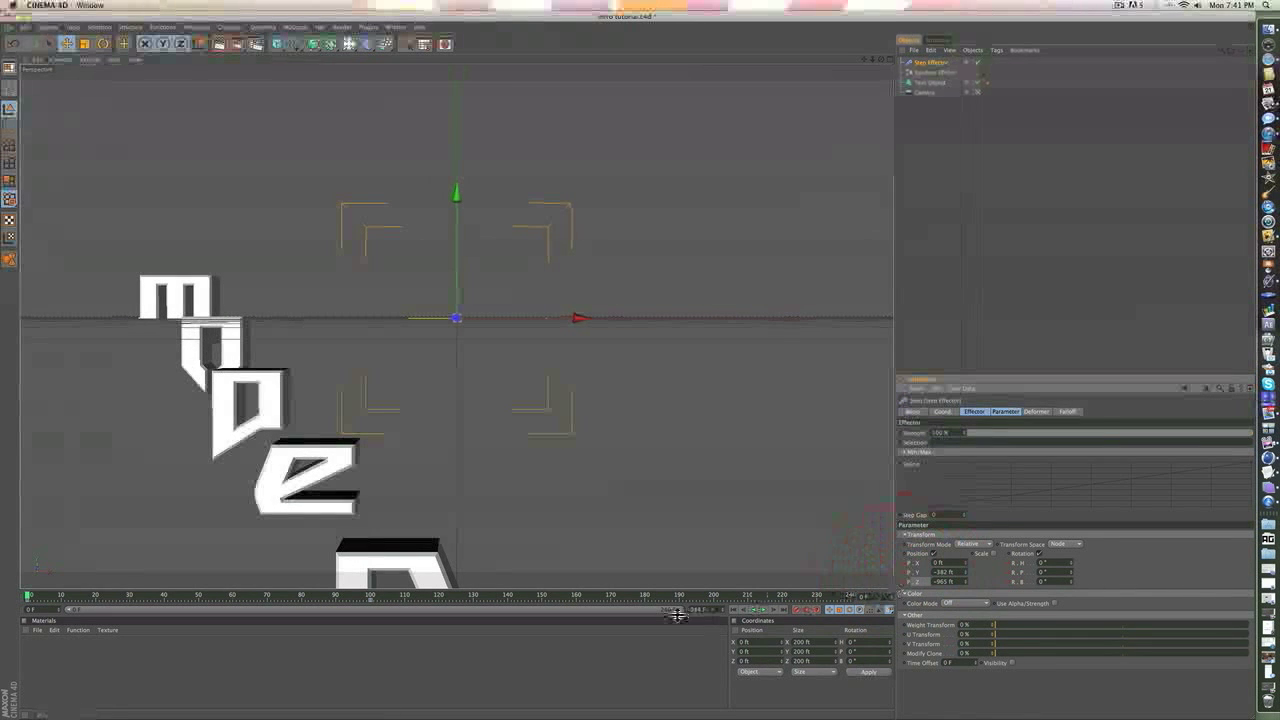
pyautogui.click(764, 609)
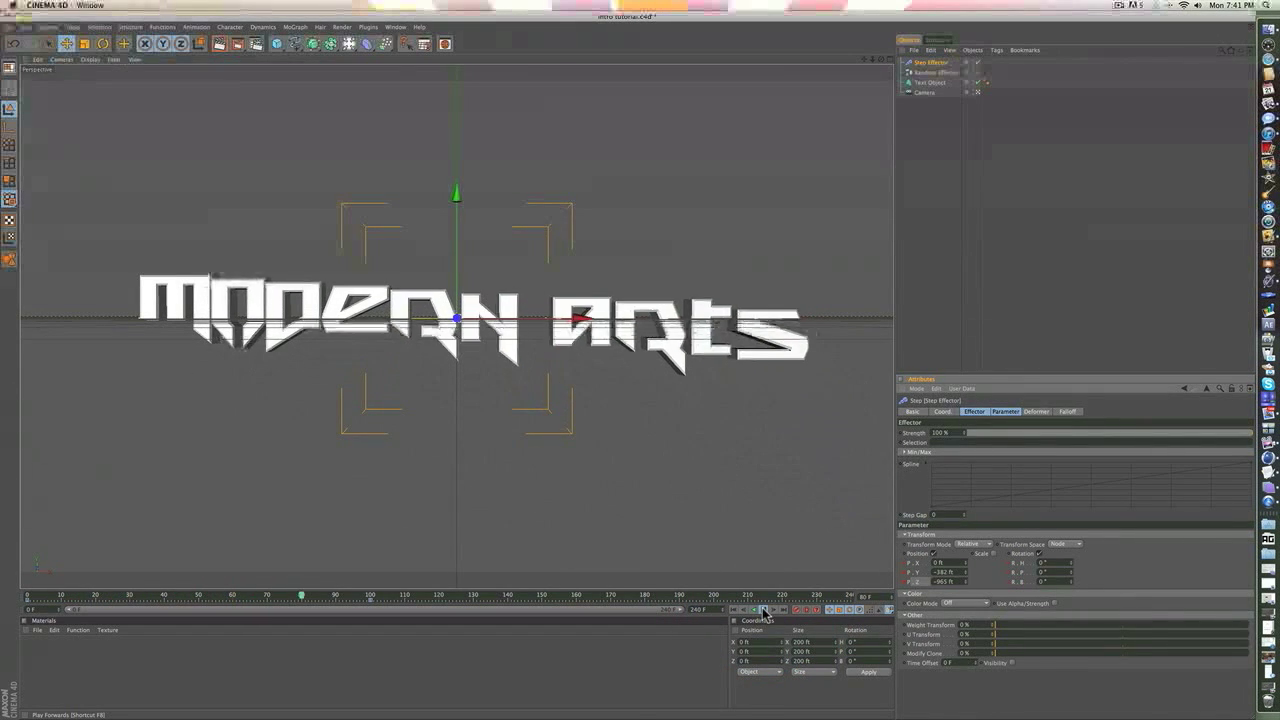
pyautogui.click(763, 610)
pyautogui.moveTo(354, 591); pyautogui.dragTo(3, 635)
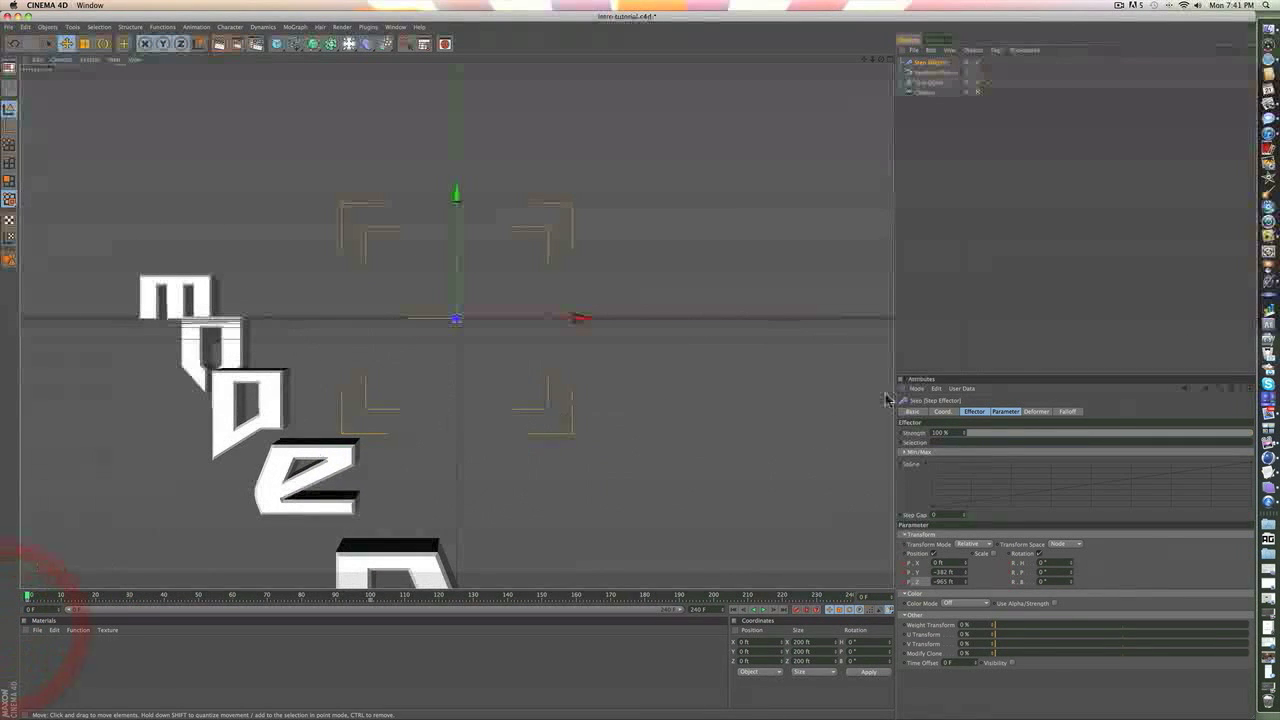
# At frame 0, set the Step Effector's P rotation to 407°, keyframe it, play back the animation and return to frame 0
pyautogui.moveTo(1073, 565); pyautogui.dragTo(1073, 510)
pyautogui.moveTo(1073, 572); pyautogui.dragTo(1073, 510)
pyautogui.moveTo(1072, 572); pyautogui.dragTo(1024, 588)
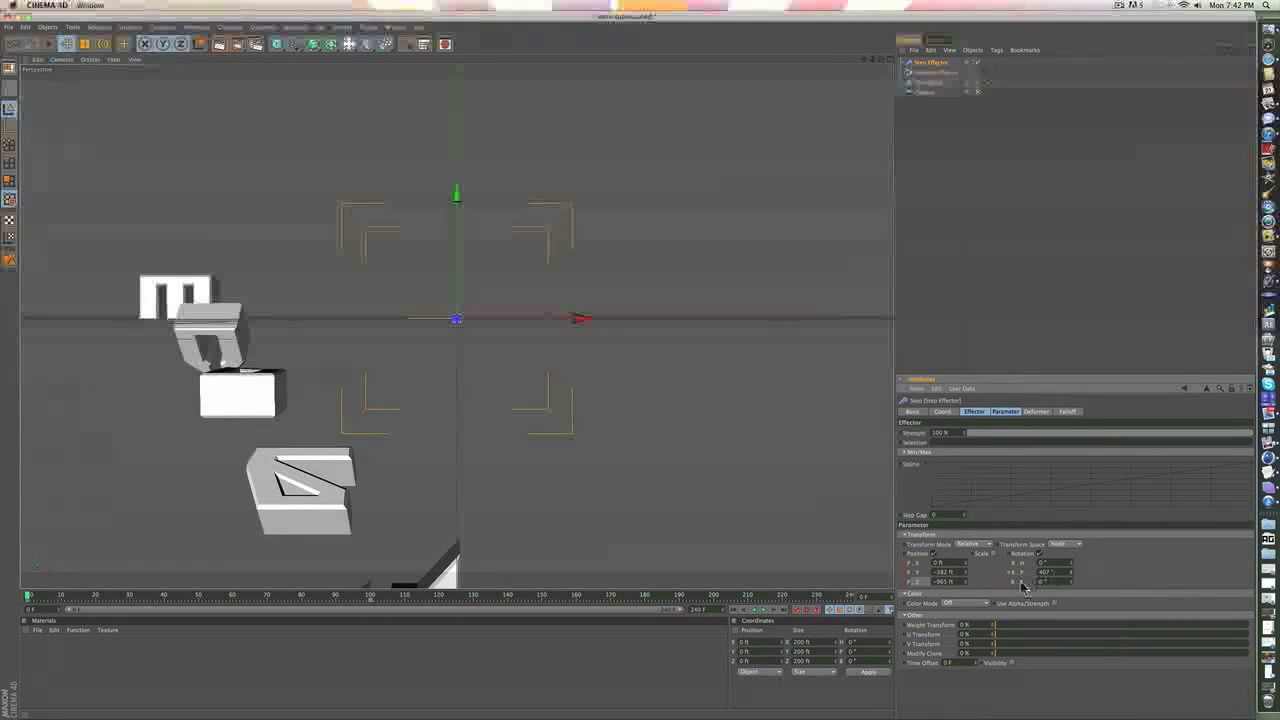
pyautogui.click(761, 612)
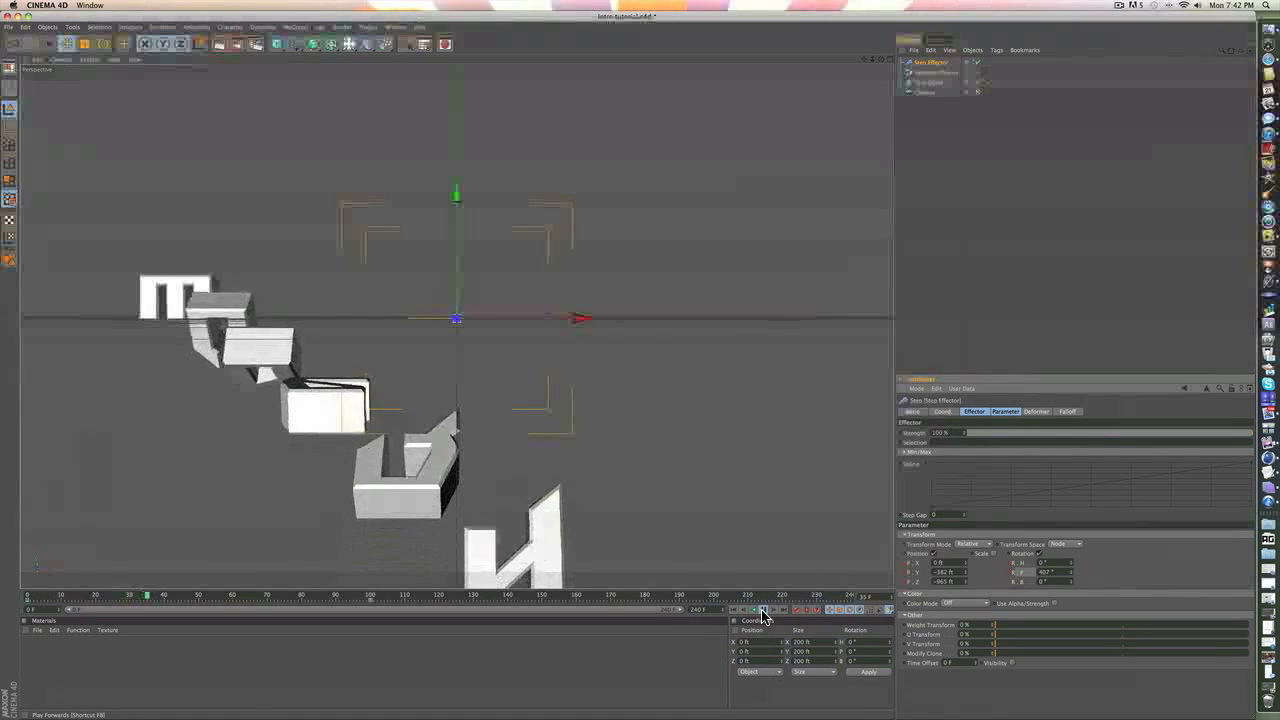
pyautogui.click(761, 613)
pyautogui.moveTo(332, 598); pyautogui.dragTo(14, 643)
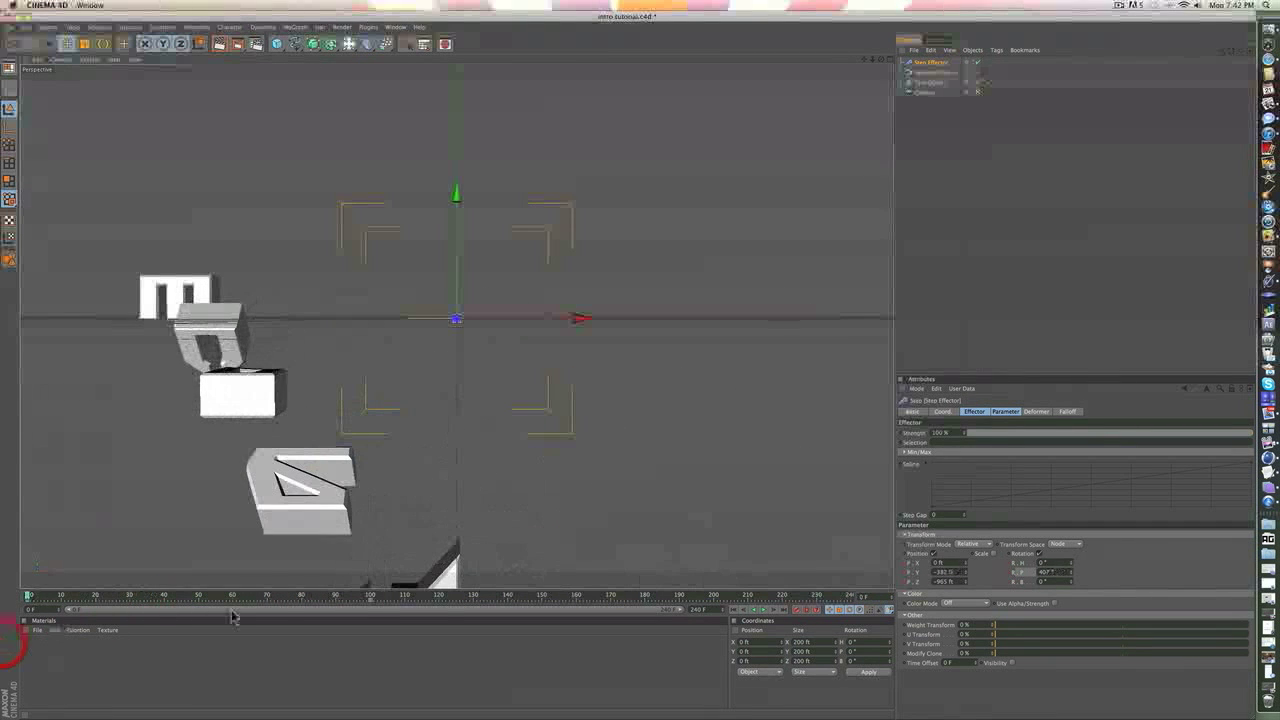
# Set the Step Effector's B rotation to -353°, keyframe it at frame 0, and play back the animation
pyautogui.moveTo(1071, 581); pyautogui.dragTo(1071, 680)
pyautogui.keyDown('ctrl'); pyautogui.click(1012, 584); pyautogui.keyUp('ctrl')
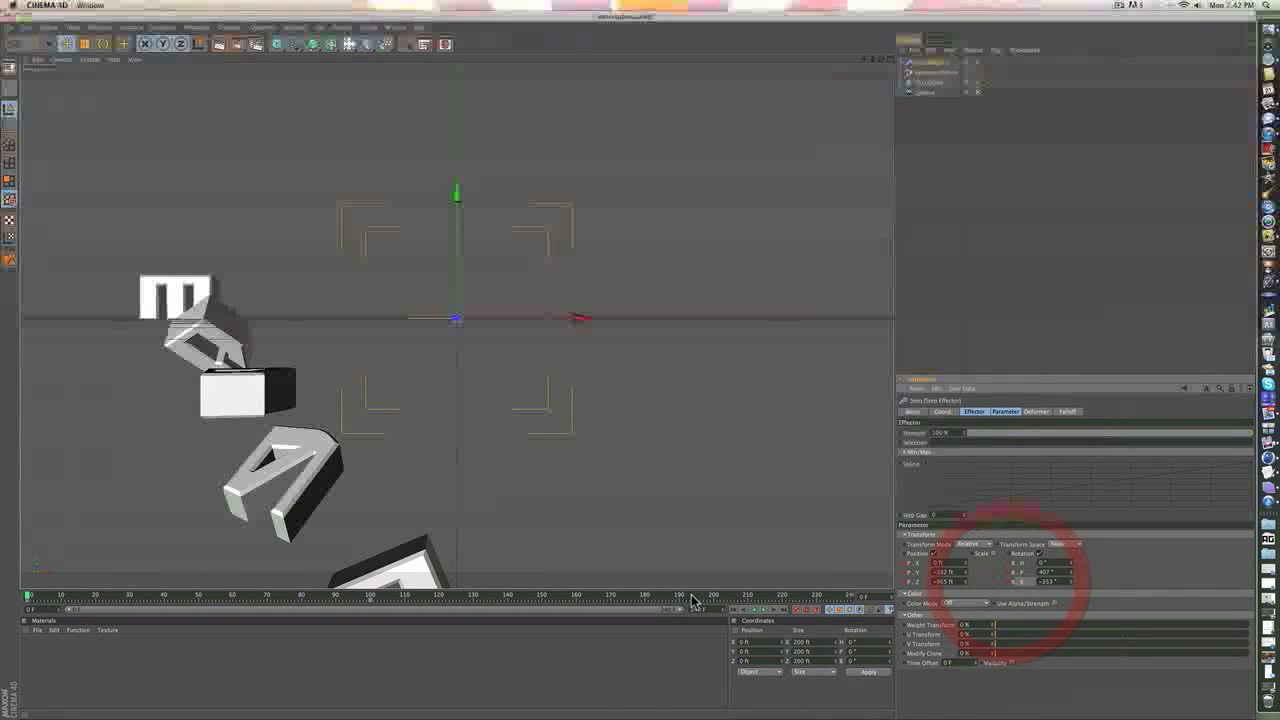
pyautogui.click(762, 610)
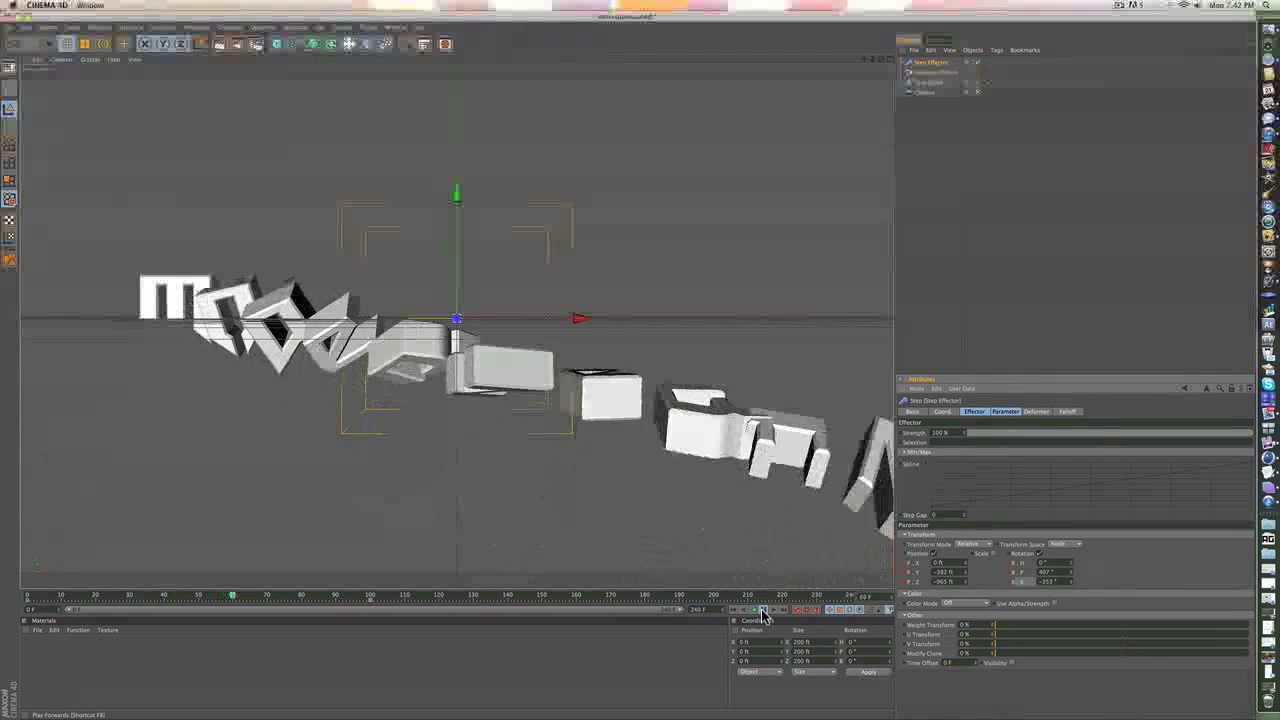
pyautogui.click(764, 611)
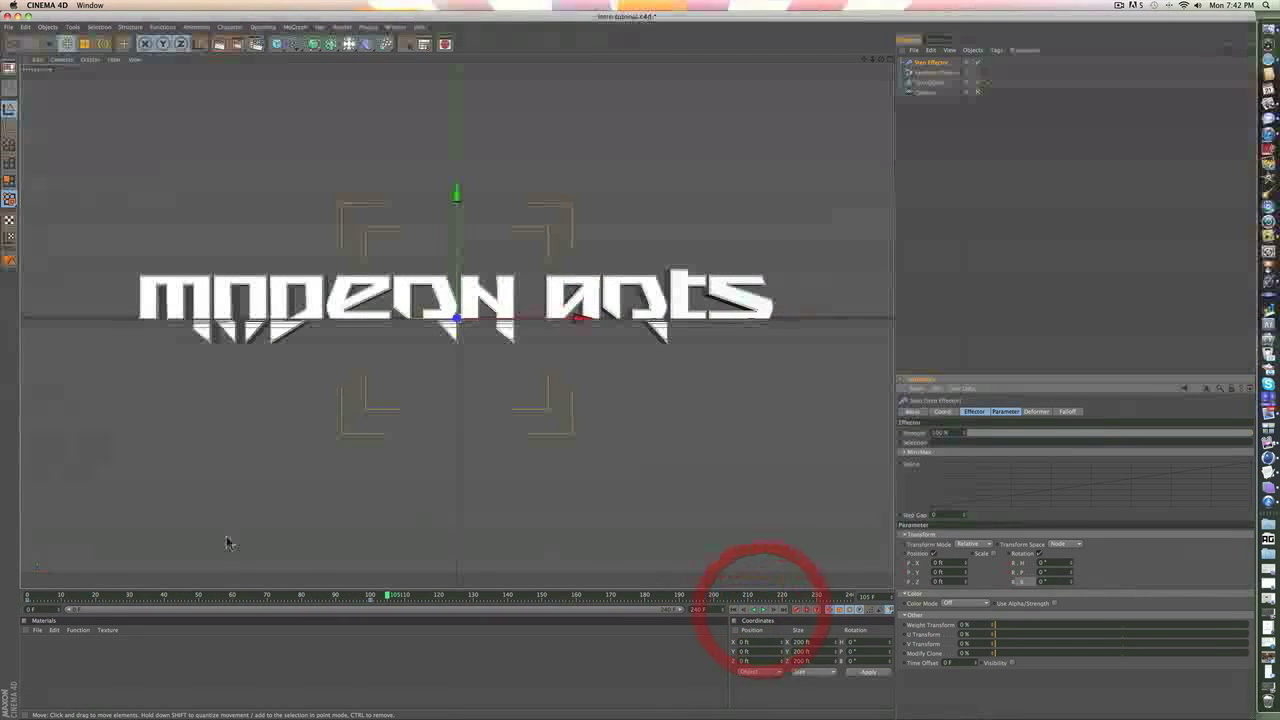
pyautogui.moveTo(294, 597); pyautogui.dragTo(30, 598)
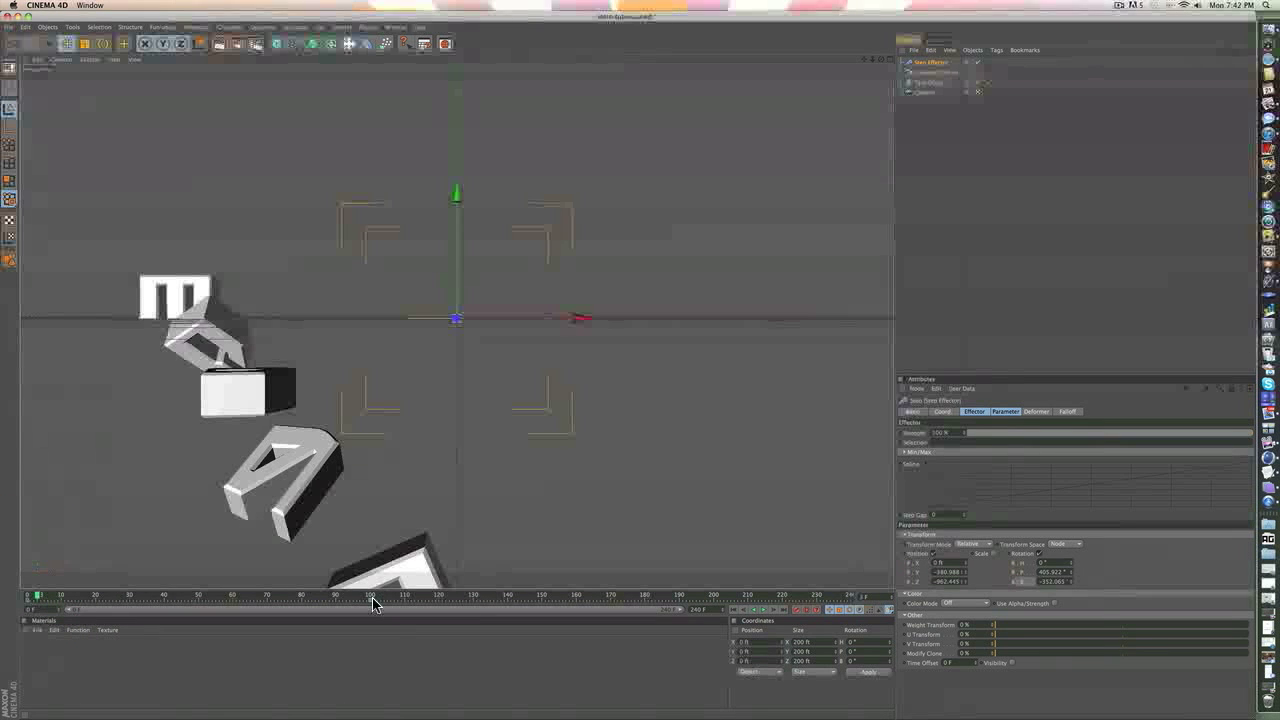
# Move the Step Effector's end keyframes from frame 100 to about frame 65 and play the animation from the start
pyautogui.moveTo(372, 601)
pyautogui.mouseDown()
pyautogui.moveTo(38, 600)
pyautogui.moveTo(370, 597)
pyautogui.mouseUp()
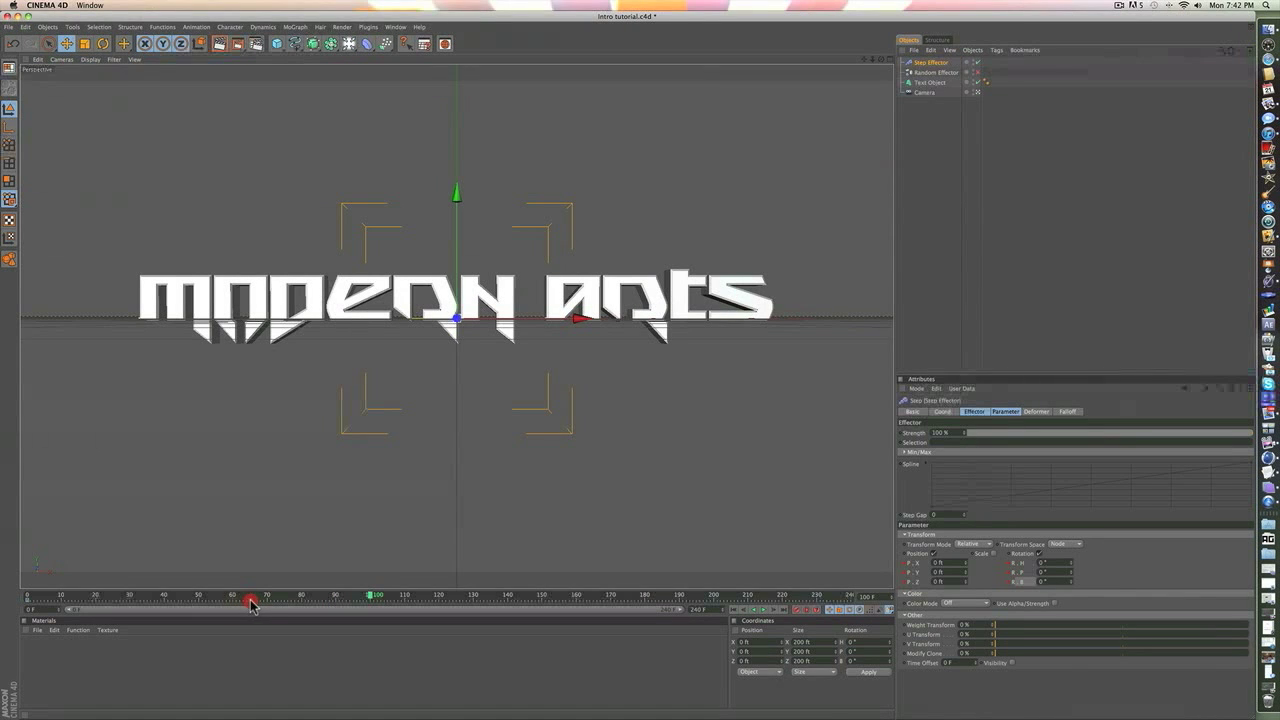
pyautogui.moveTo(252, 600); pyautogui.dragTo(43, 578)
pyautogui.click(763, 609)
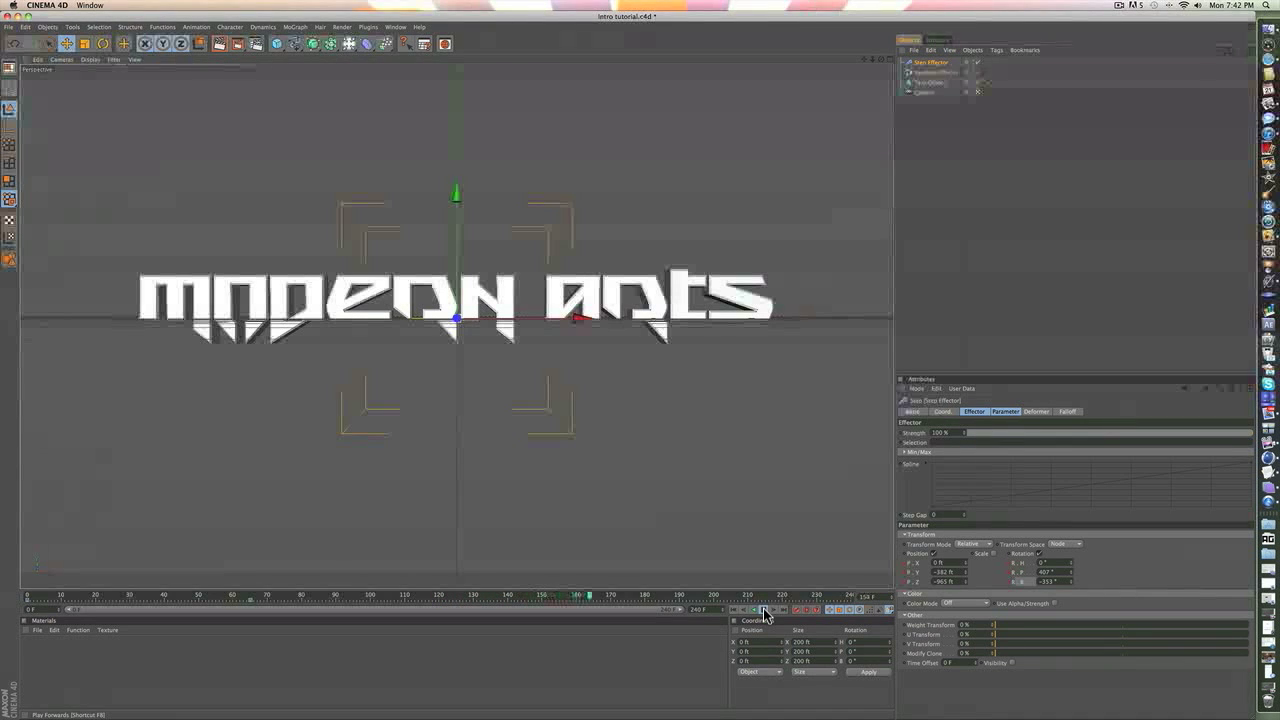
pyautogui.click(763, 610)
# Move the Step Effector's end keyframes to frame 80 and play the animation from frame 0
pyautogui.click(416, 600)
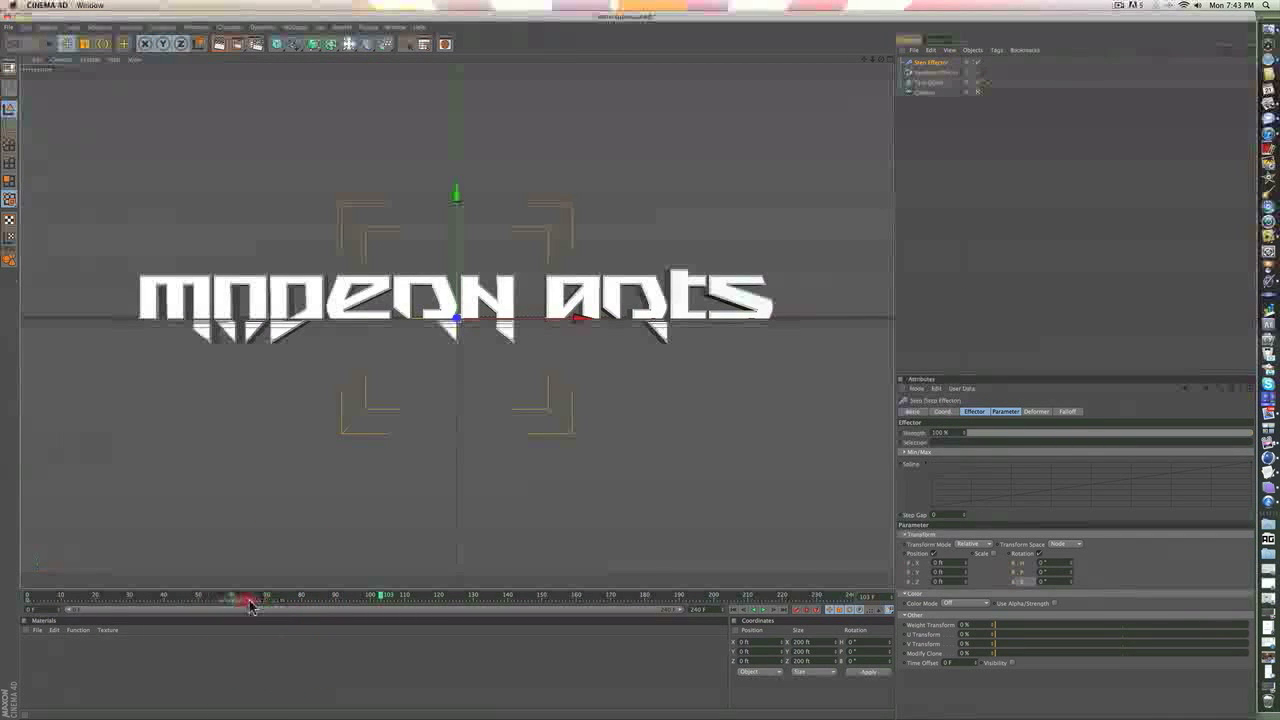
pyautogui.moveTo(236, 602); pyautogui.dragTo(333, 601)
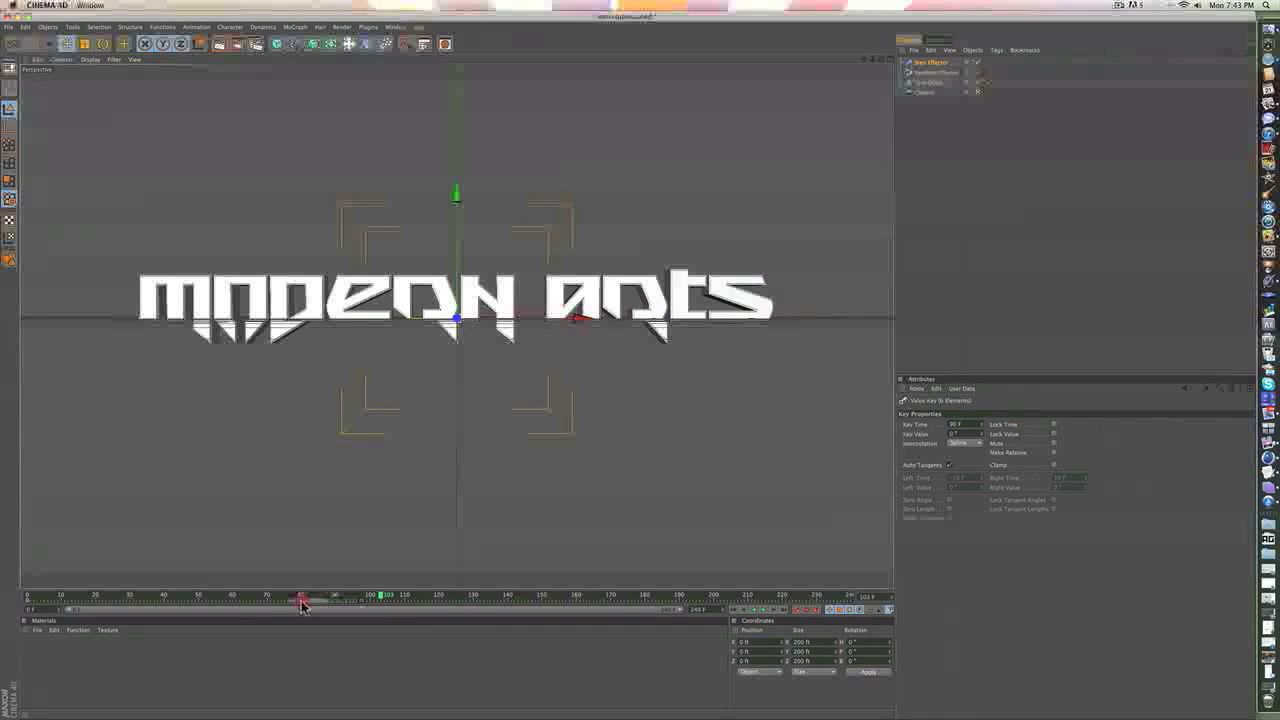
pyautogui.moveTo(296, 599); pyautogui.dragTo(3, 603)
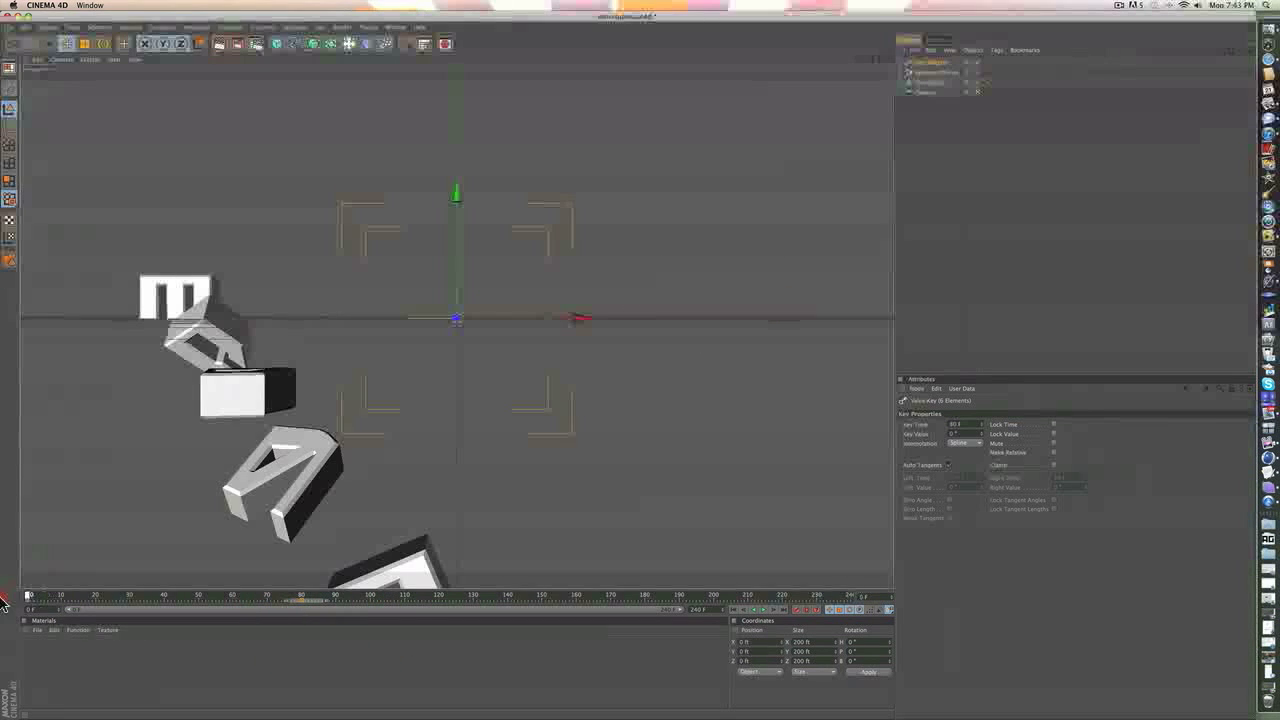
pyautogui.click(762, 609)
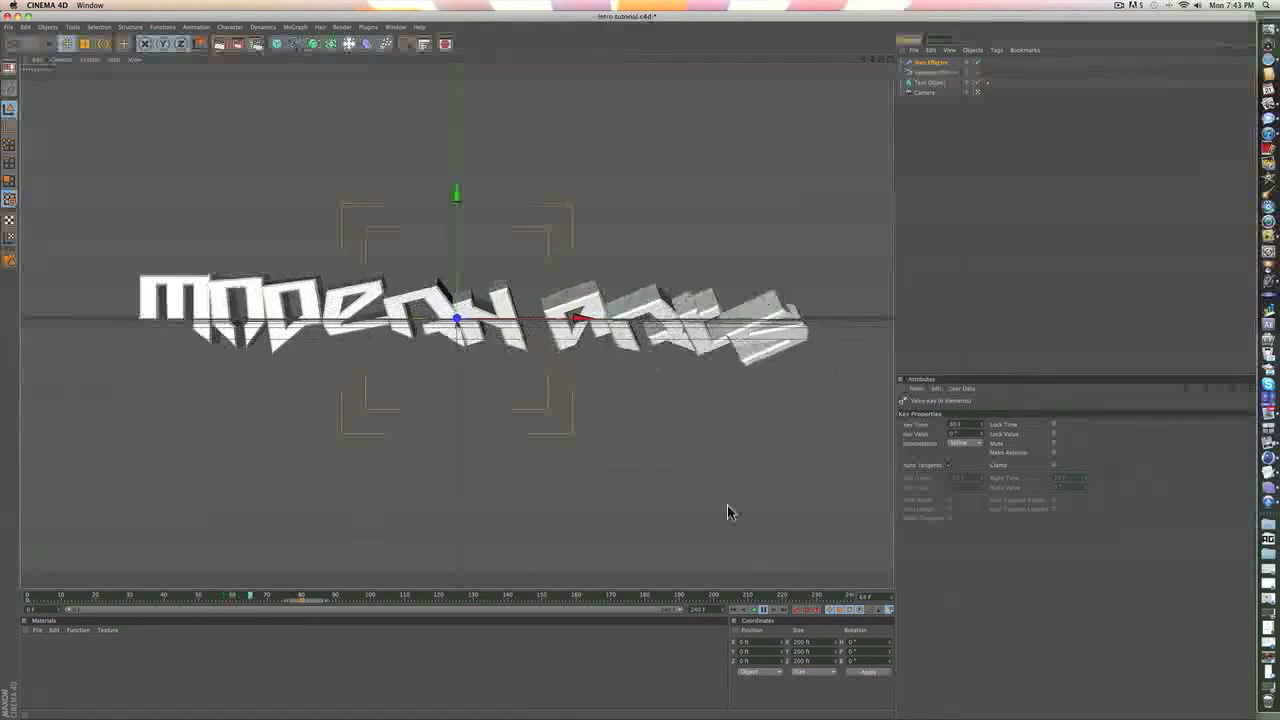
pyautogui.click(764, 610)
pyautogui.click(994, 186)
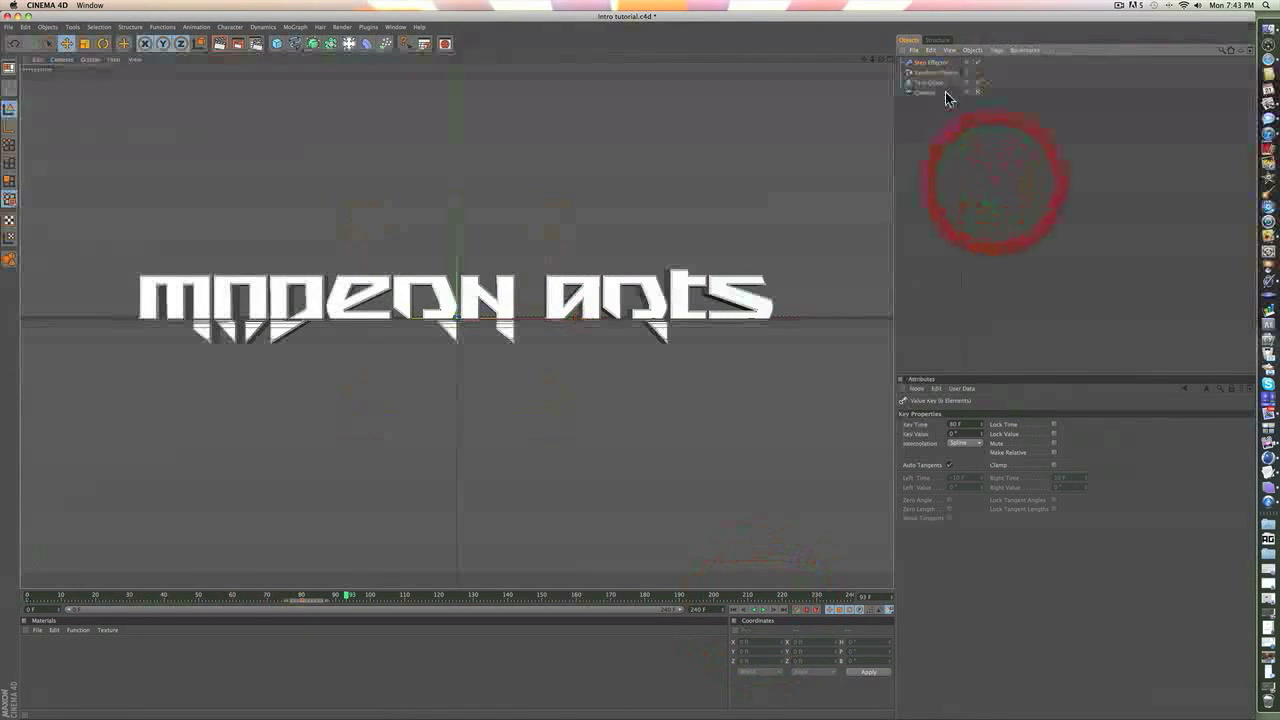
# Preview the Random Effector's influence on the letters up to frame 96 and switch the effector off again
pyautogui.click(931, 72)
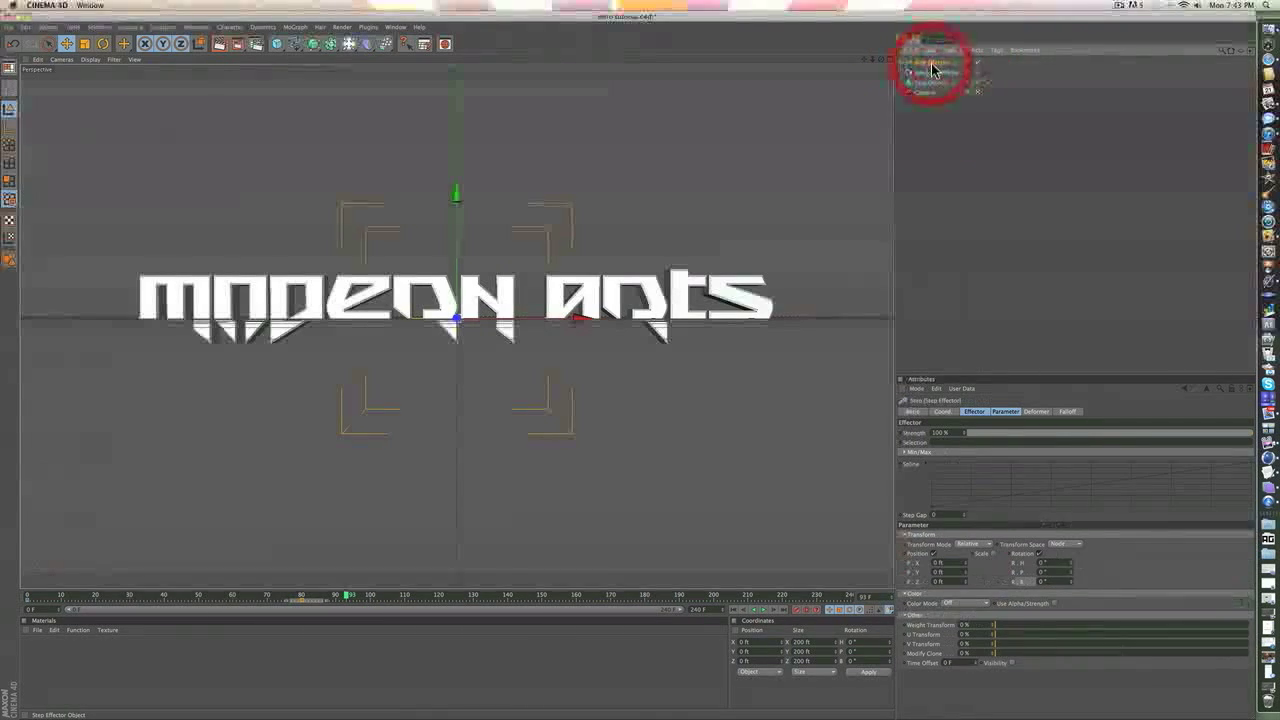
pyautogui.click(979, 76)
pyautogui.moveTo(297, 598); pyautogui.dragTo(357, 598)
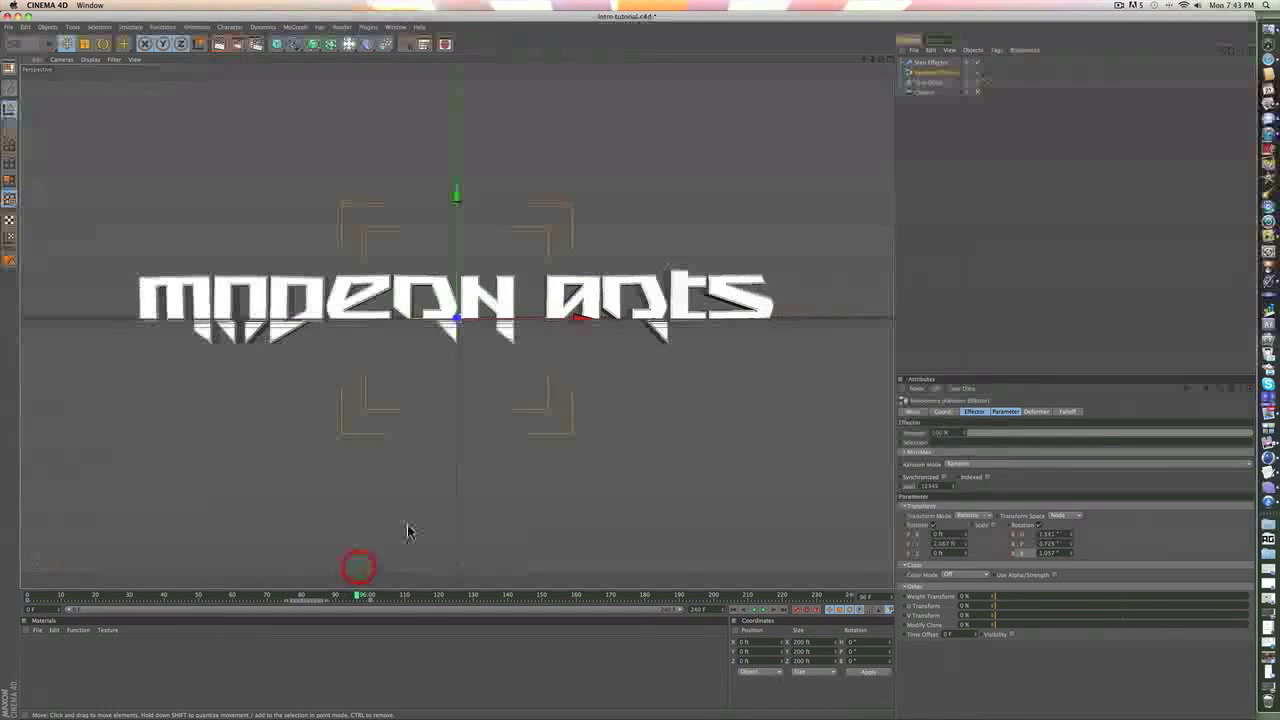
pyautogui.click(980, 75)
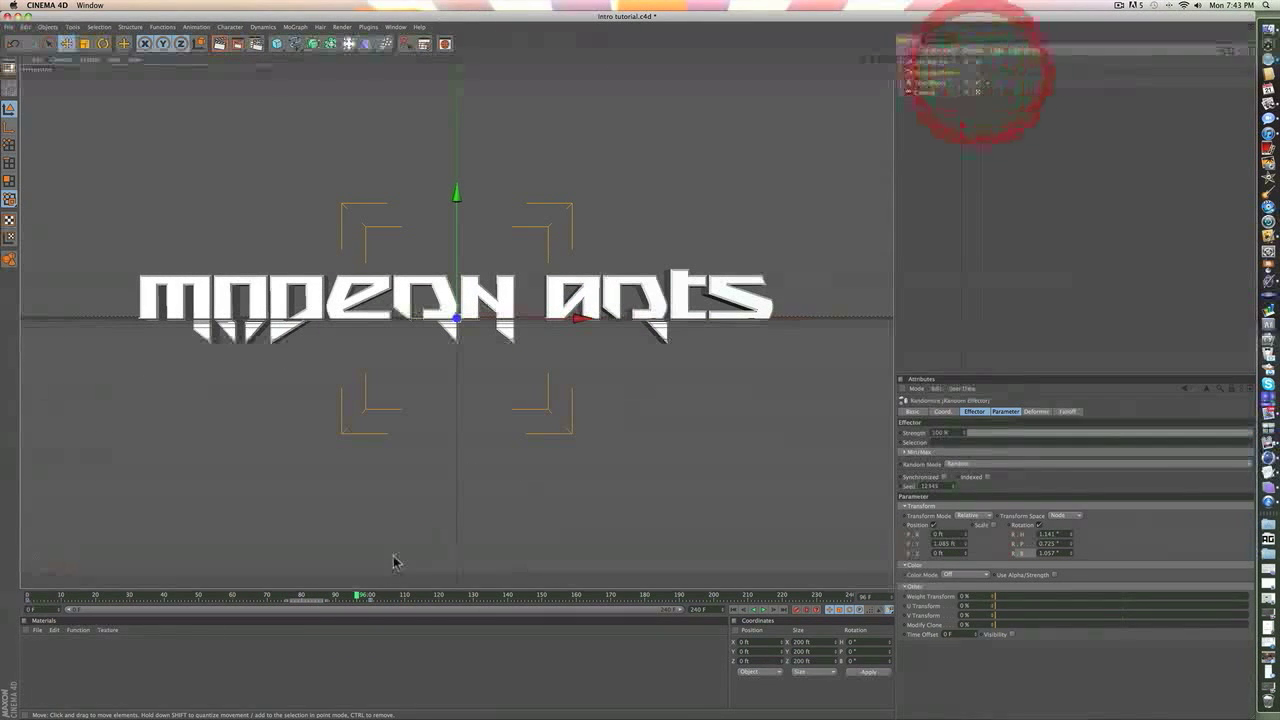
# Scrub the timeline up to frame 189 and back to frame 48 to examine the assembled and stepped letters
pyautogui.moveTo(341, 598); pyautogui.dragTo(373, 543)
pyautogui.moveTo(585, 556); pyautogui.dragTo(586, 556)
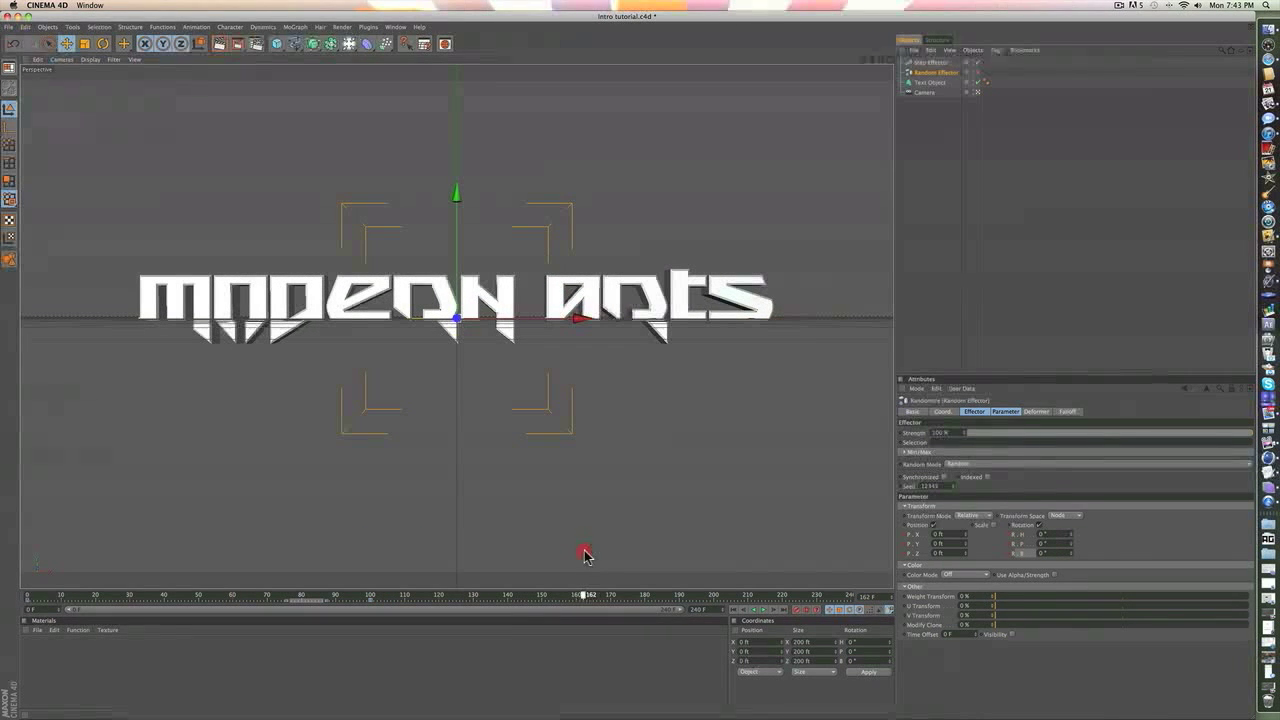
pyautogui.moveTo(676, 563); pyautogui.dragTo(676, 563)
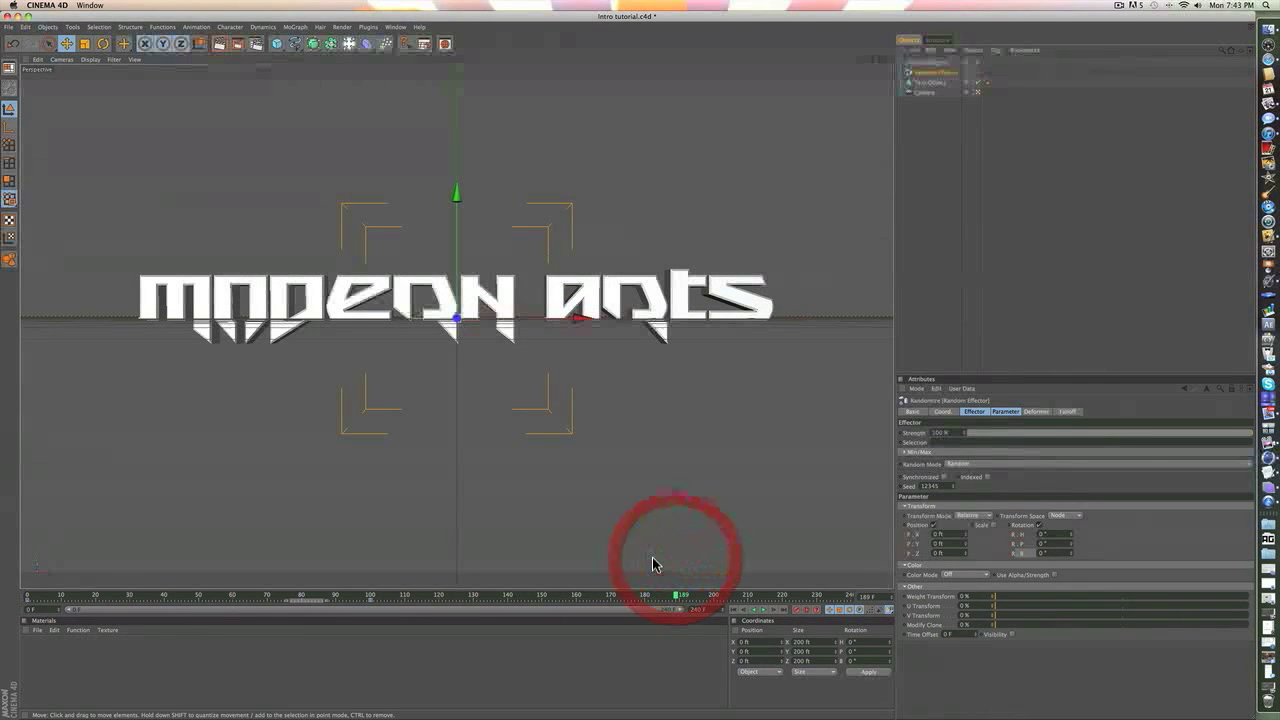
pyautogui.click(929, 73)
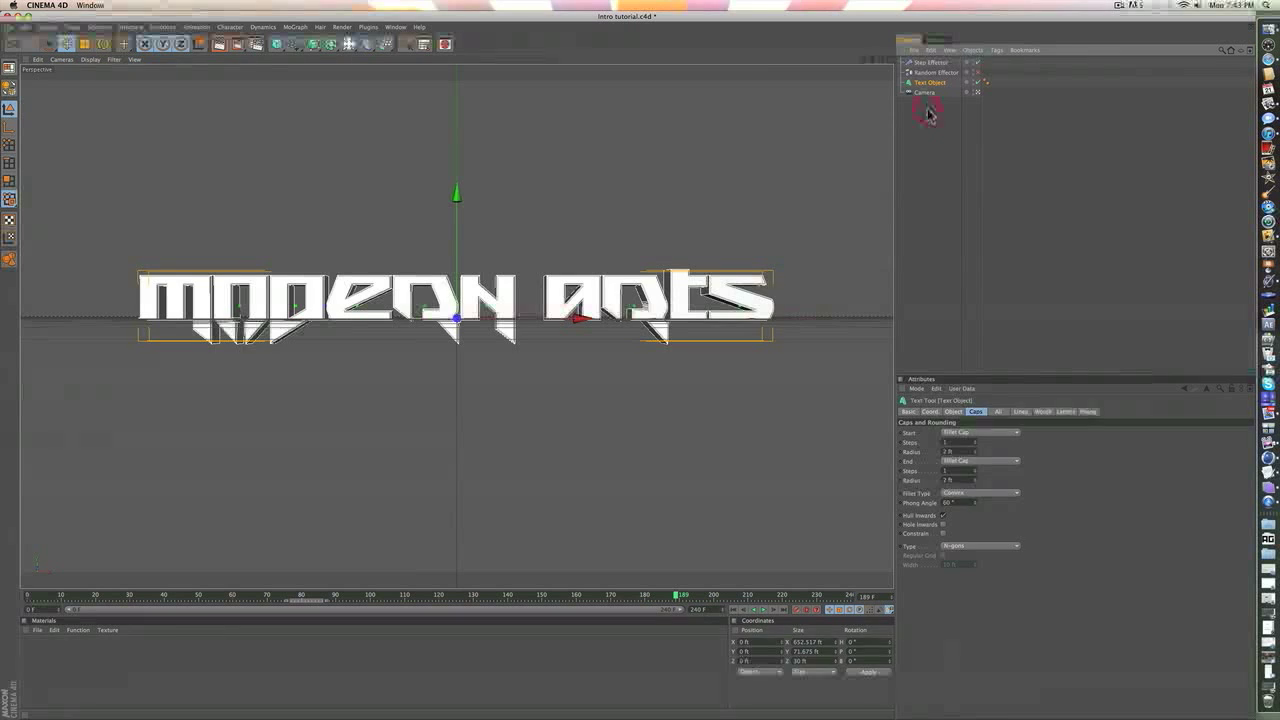
pyautogui.click(927, 83)
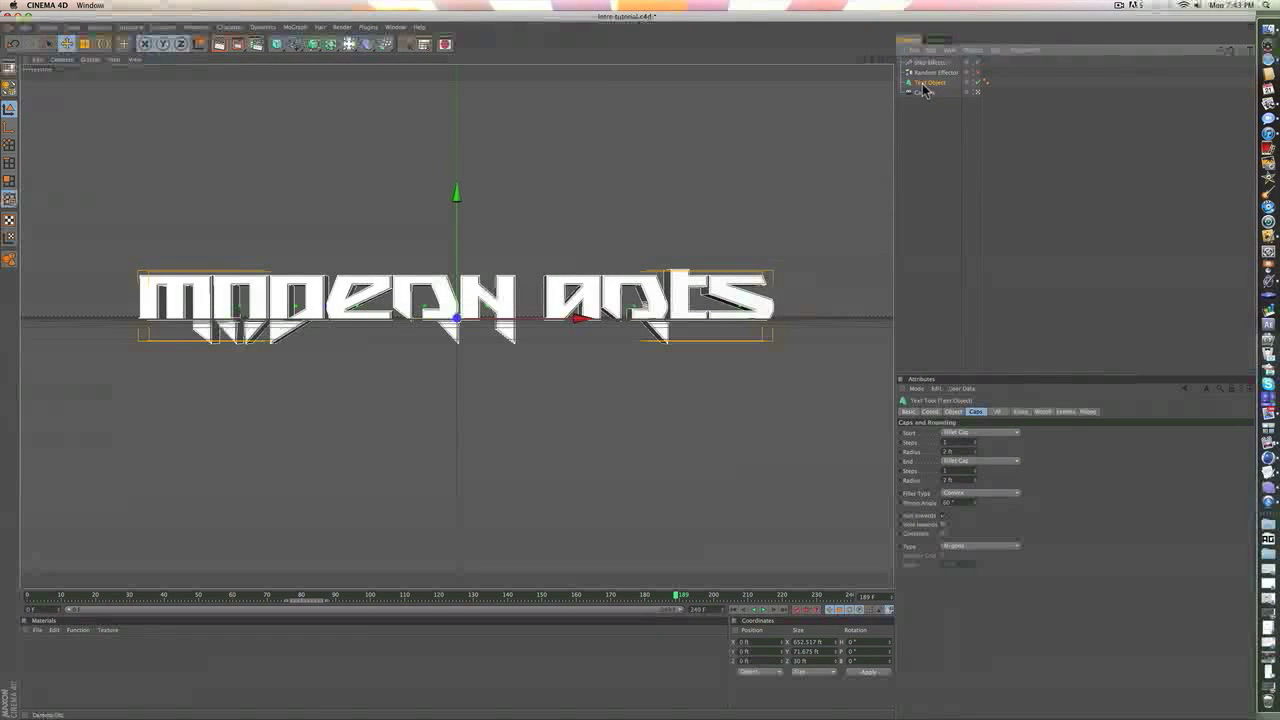
pyautogui.click(929, 152)
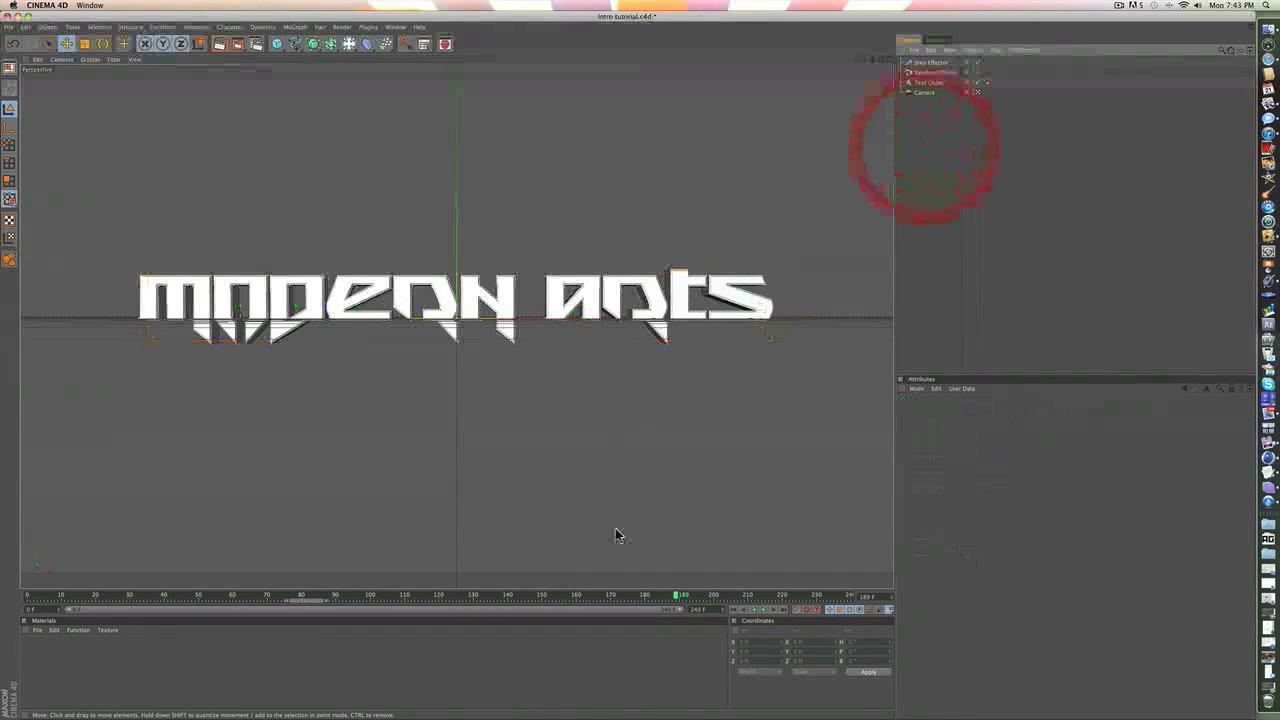
pyautogui.moveTo(612, 603); pyautogui.dragTo(304, 528)
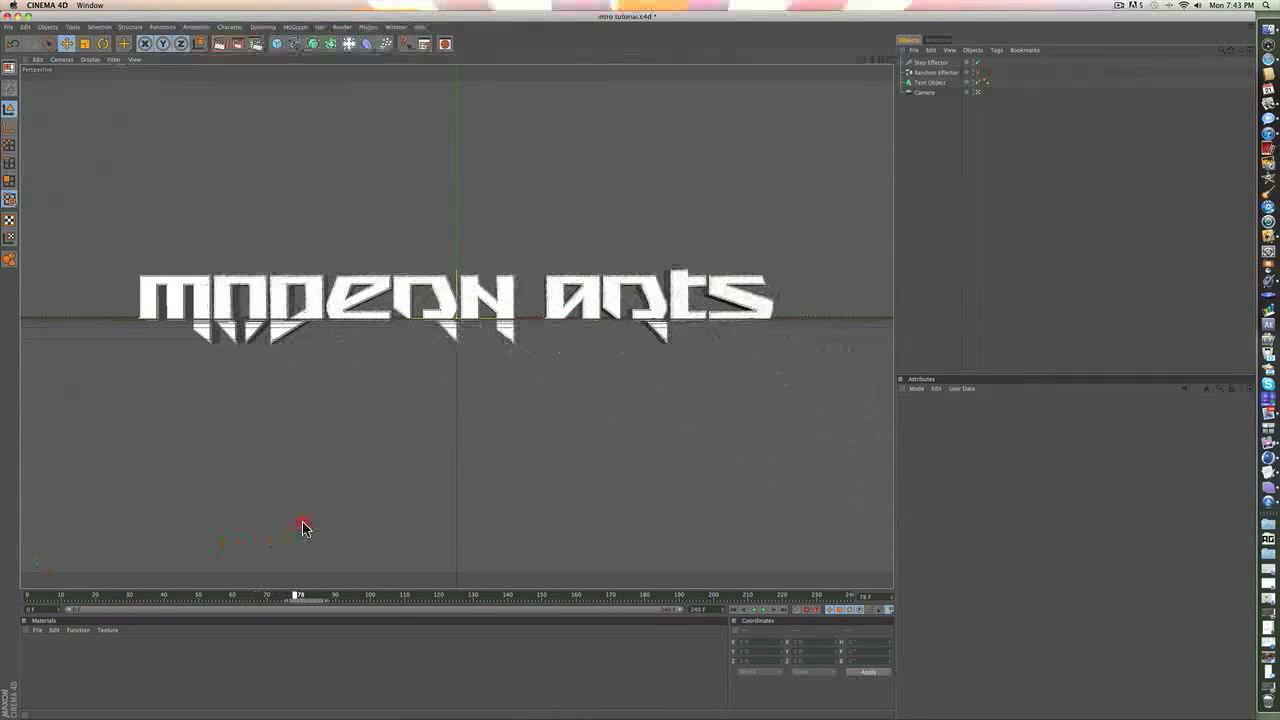
pyautogui.moveTo(452, 517); pyautogui.dragTo(187, 487)
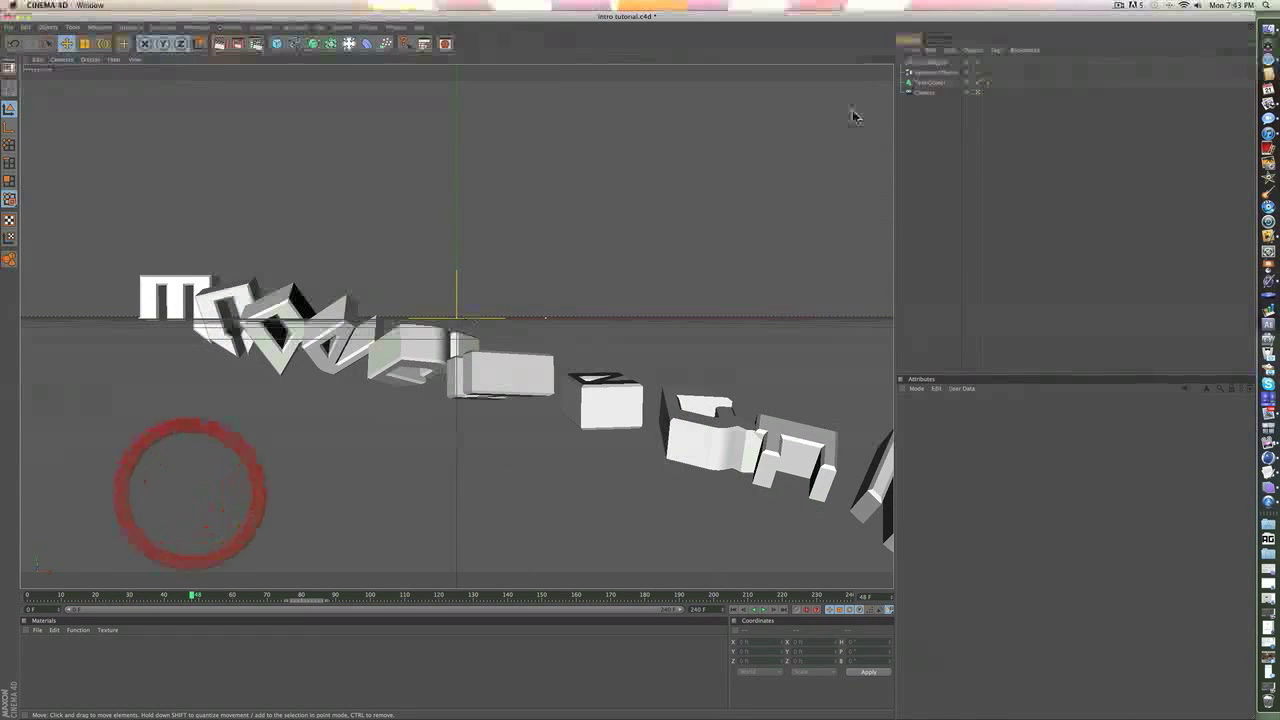
# Add a Motion Blur tag to the "Modern Arts" Text Object
pyautogui.click(928, 82)
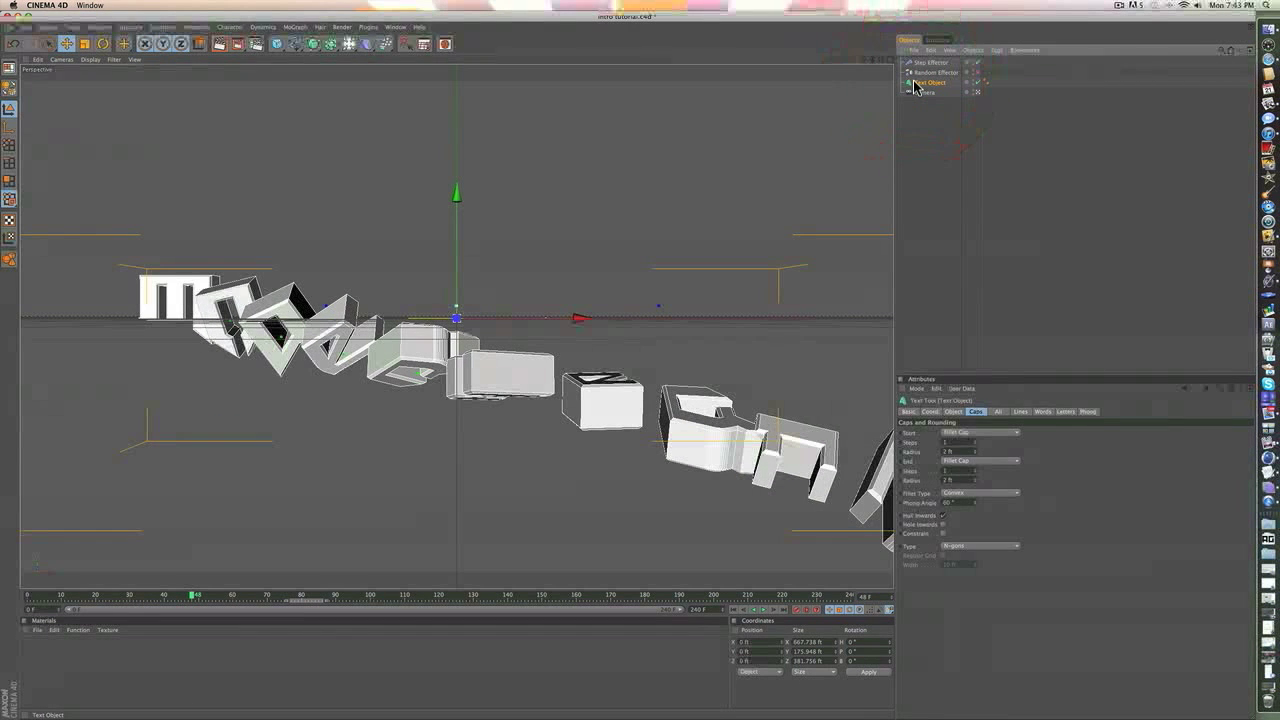
pyautogui.click(907, 84)
pyautogui.click(932, 84)
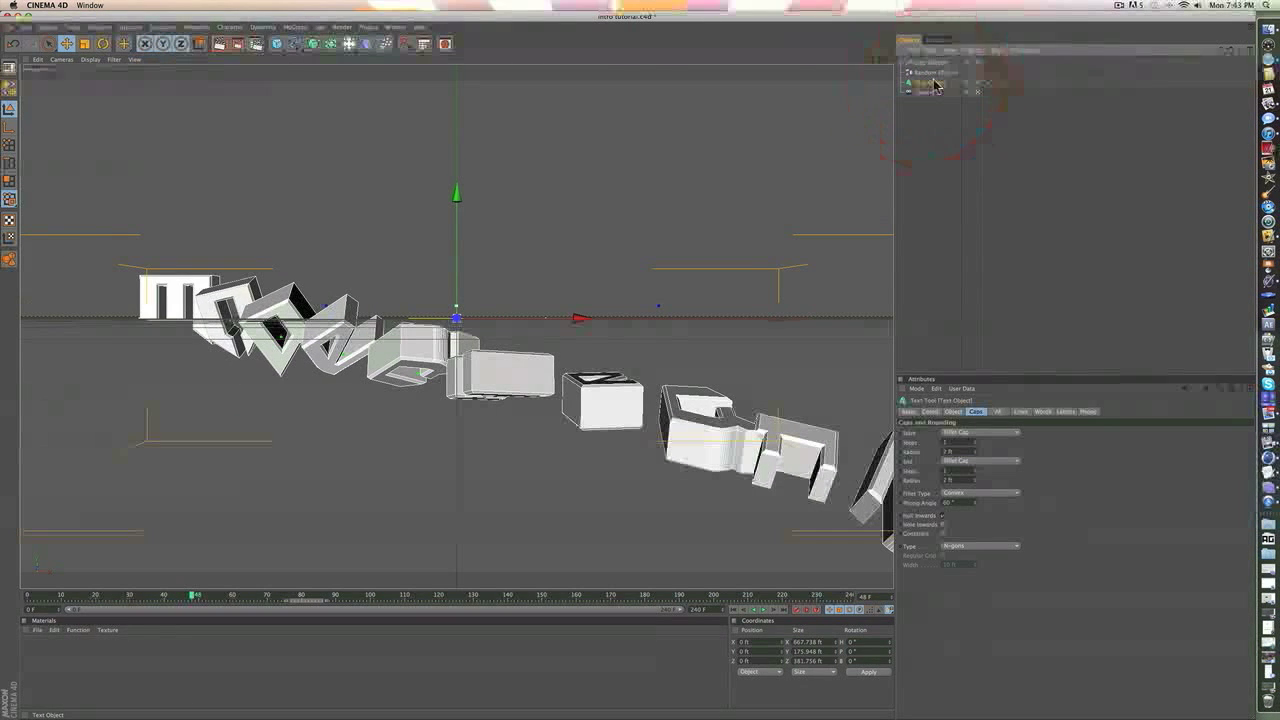
pyautogui.click(934, 84)
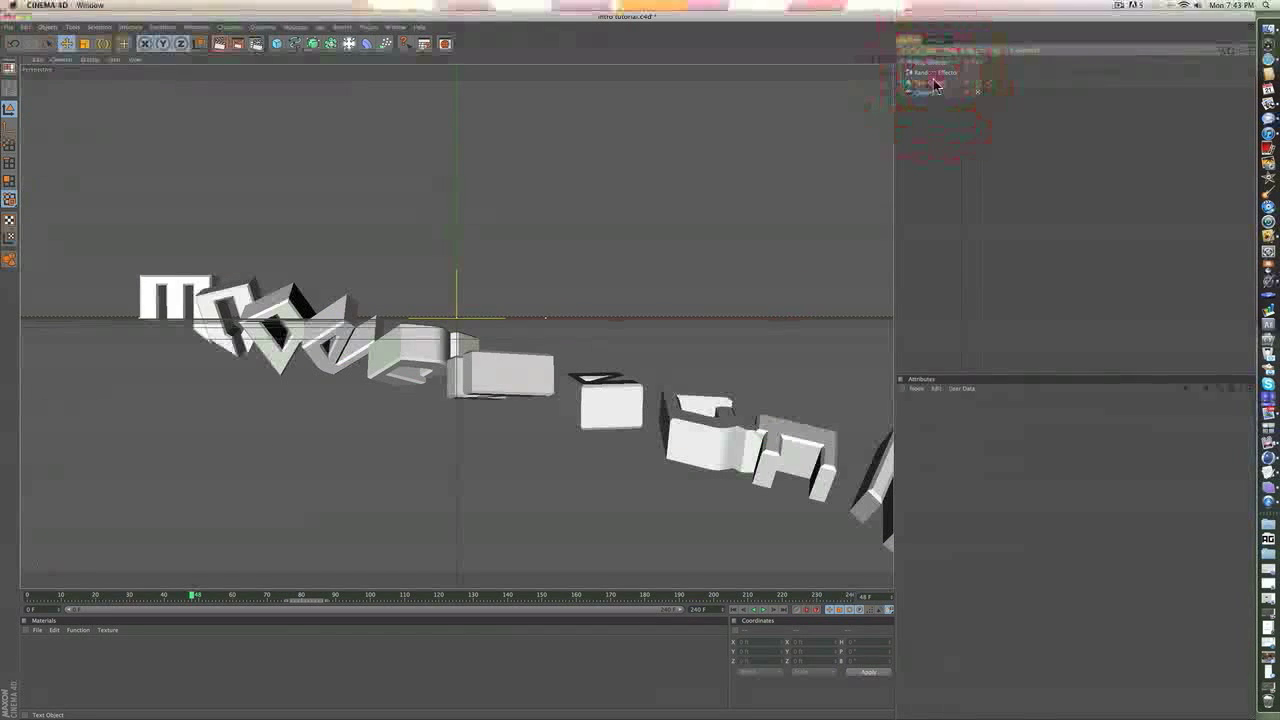
pyautogui.click(934, 84)
pyautogui.rightClick(934, 84)
pyautogui.moveTo(978, 90)
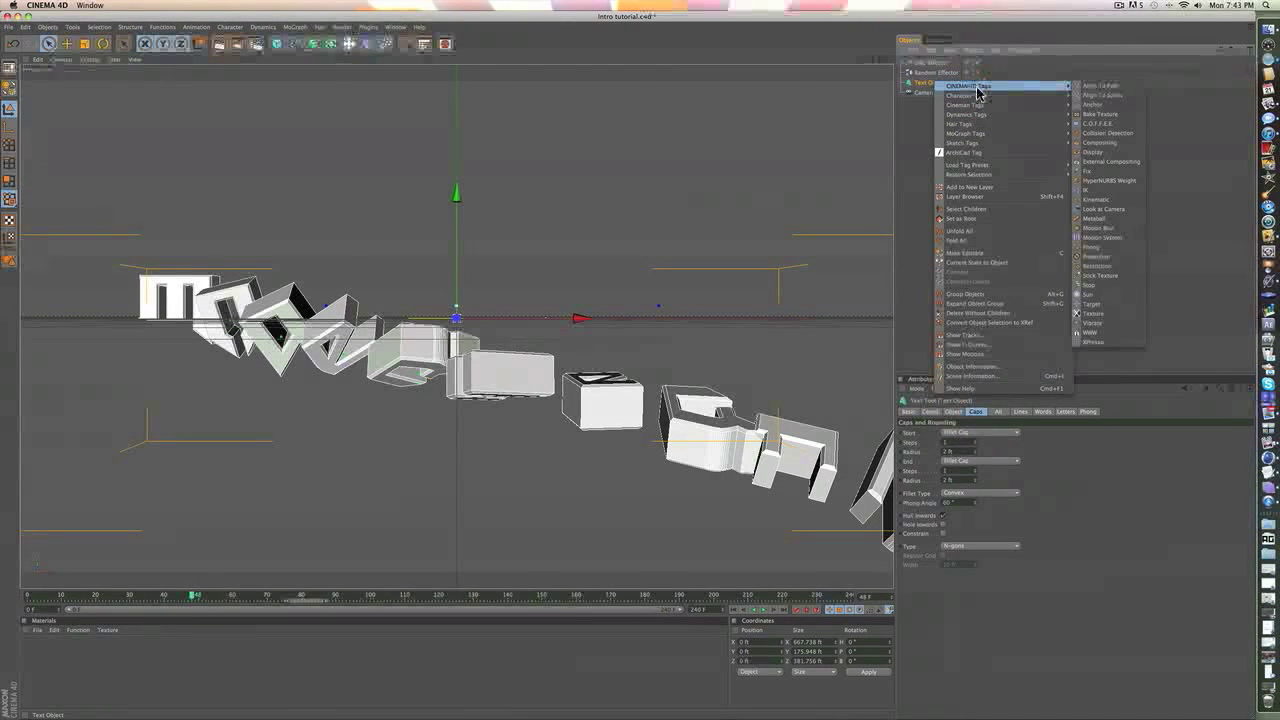
pyautogui.click(1098, 228)
pyautogui.click(991, 174)
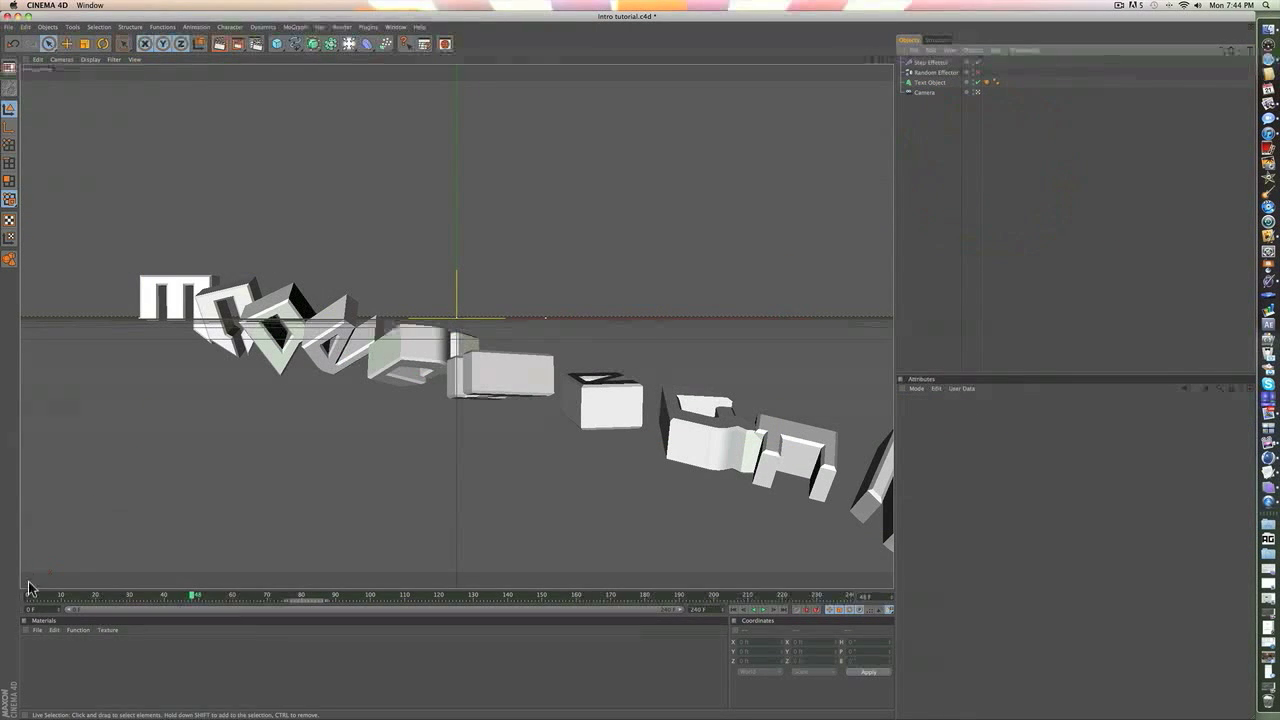
# Play back and scrub through the letter animation from frame 0, and select the Camera object
pyautogui.moveTo(44, 590); pyautogui.dragTo(28, 545)
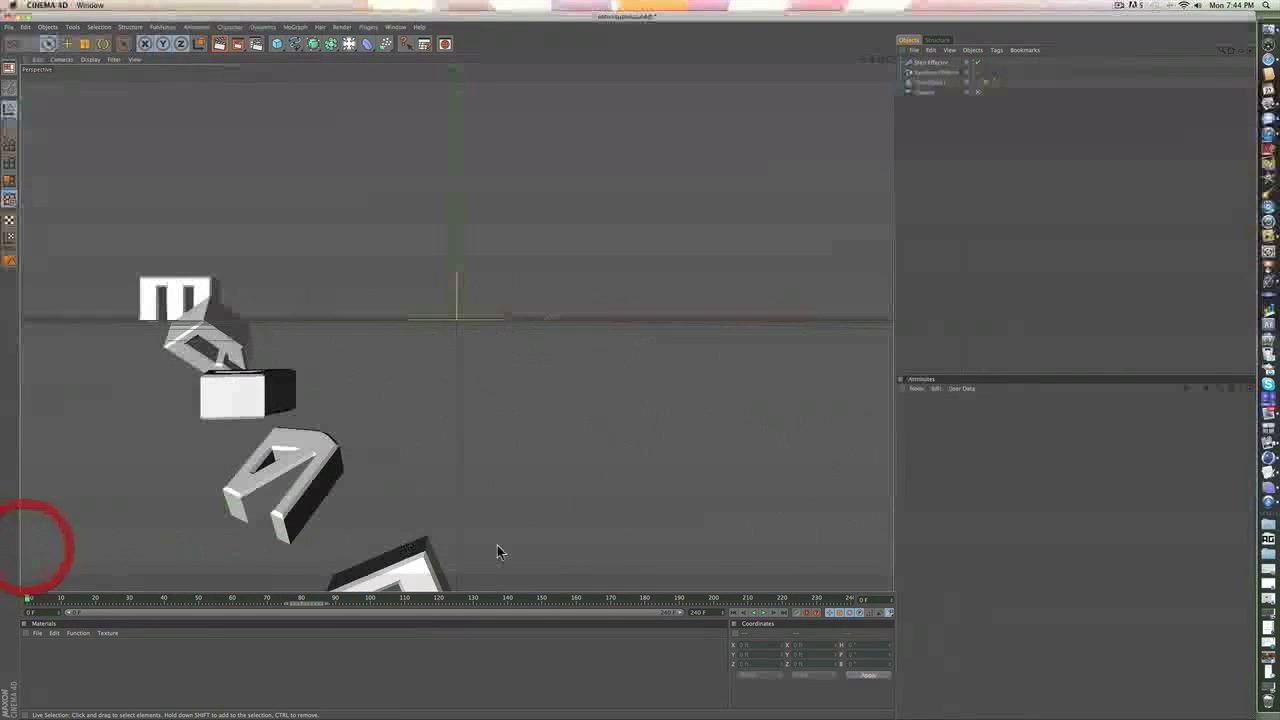
pyautogui.click(762, 614)
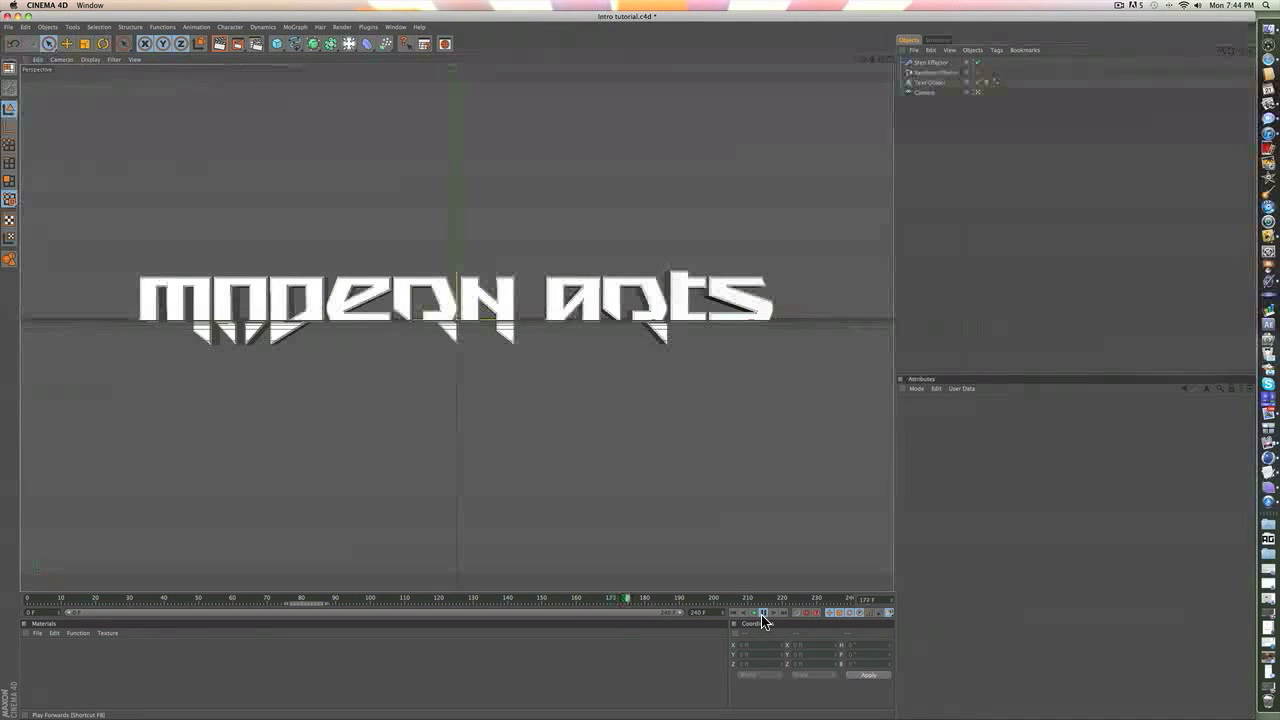
pyautogui.click(762, 614)
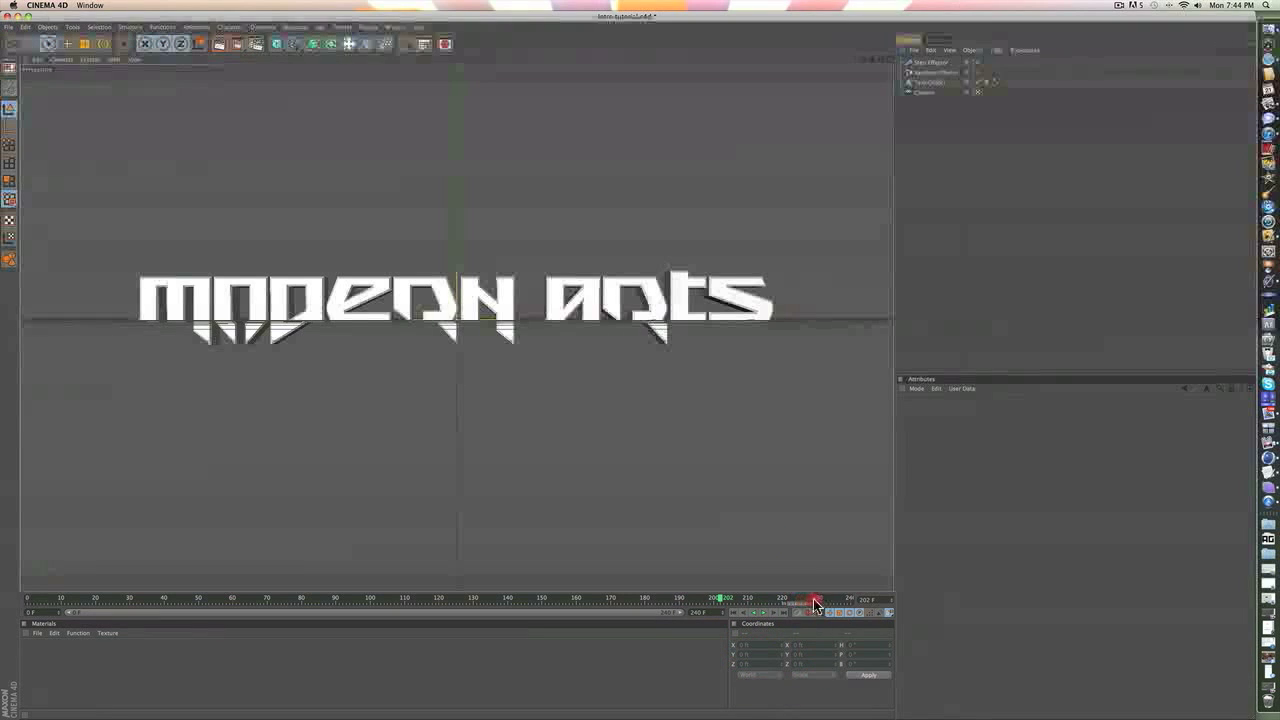
pyautogui.moveTo(297, 541); pyautogui.dragTo(513, 411)
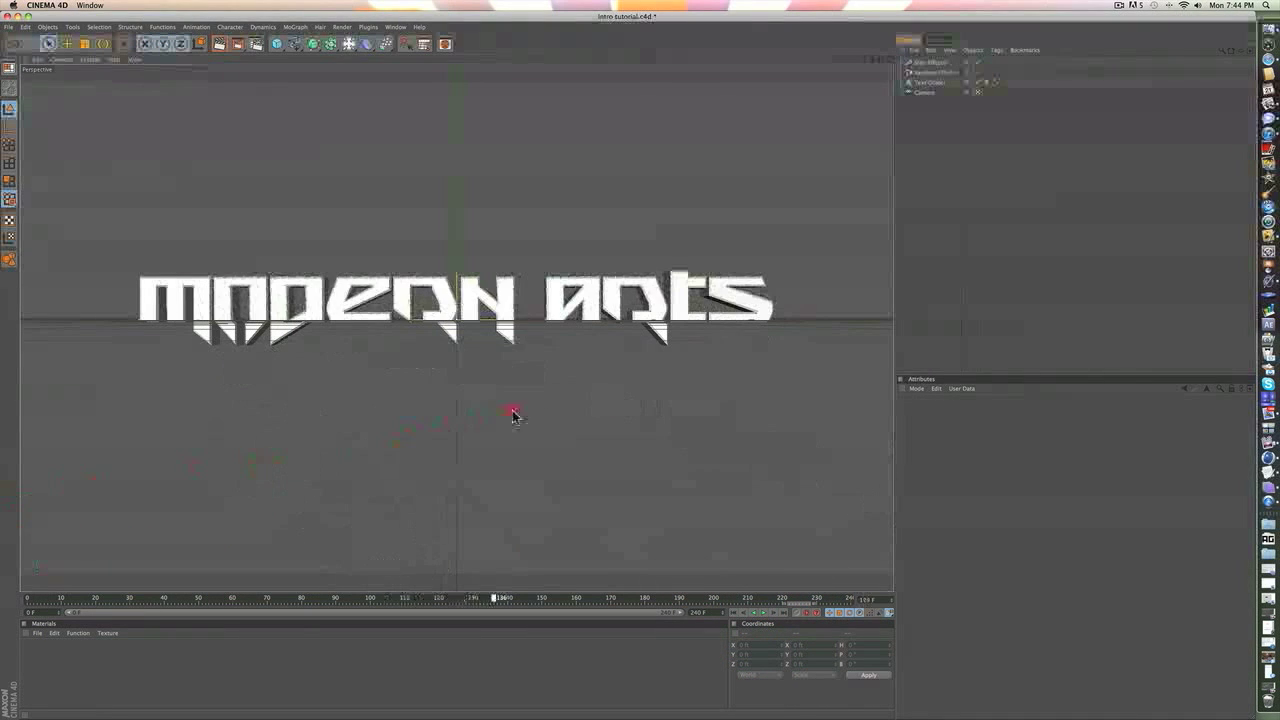
pyautogui.click(924, 93)
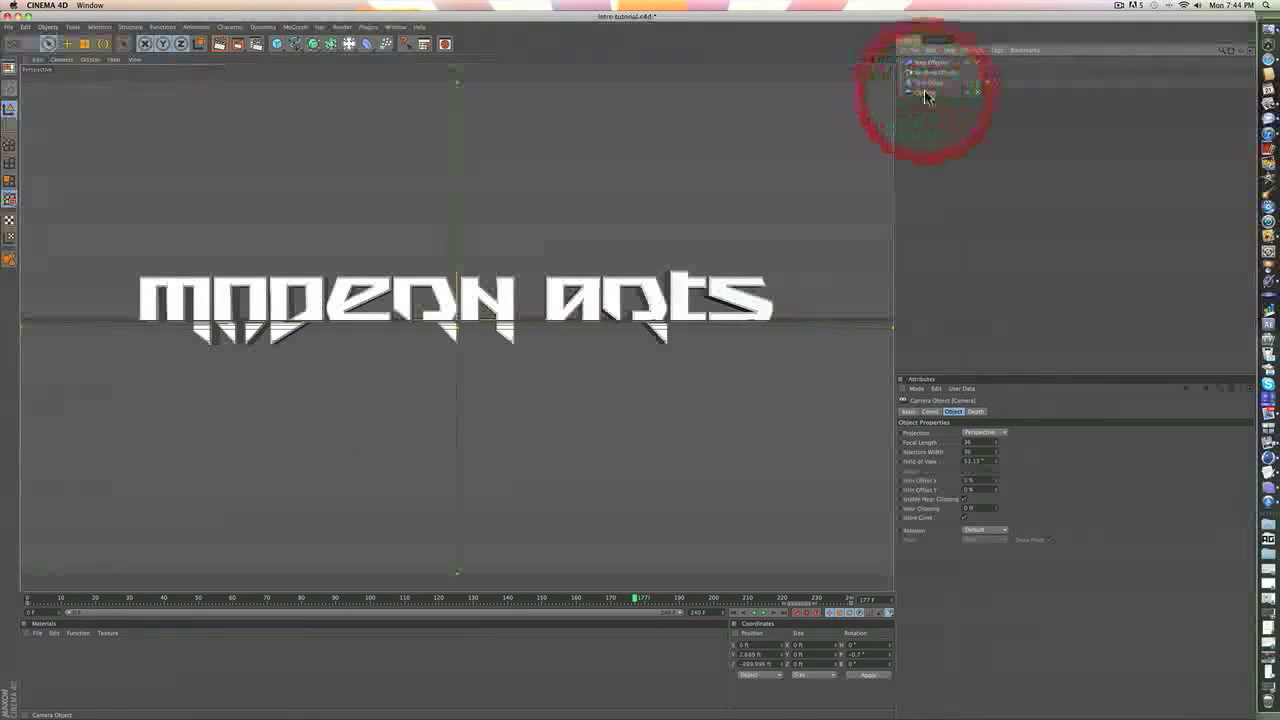
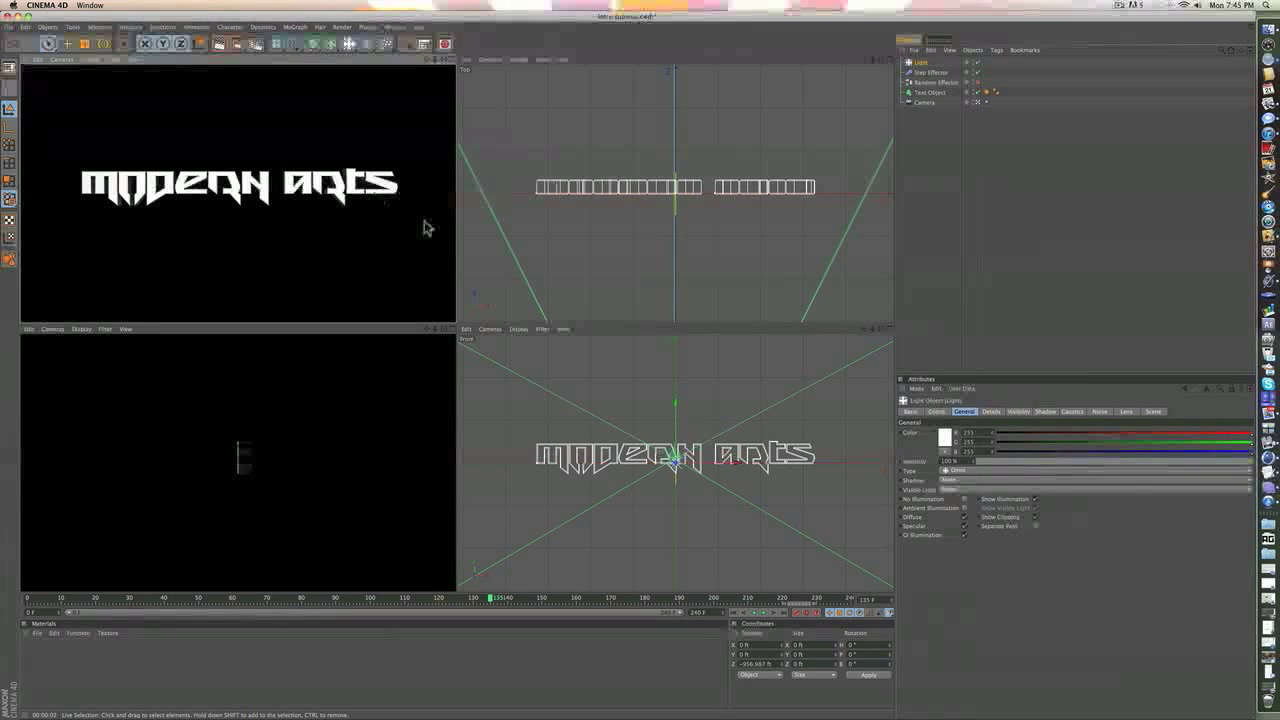
# Lower the intensity of the Light in front of the text and test-render the perspective view
pyautogui.moveTo(1005, 467); pyautogui.dragTo(1110, 465)
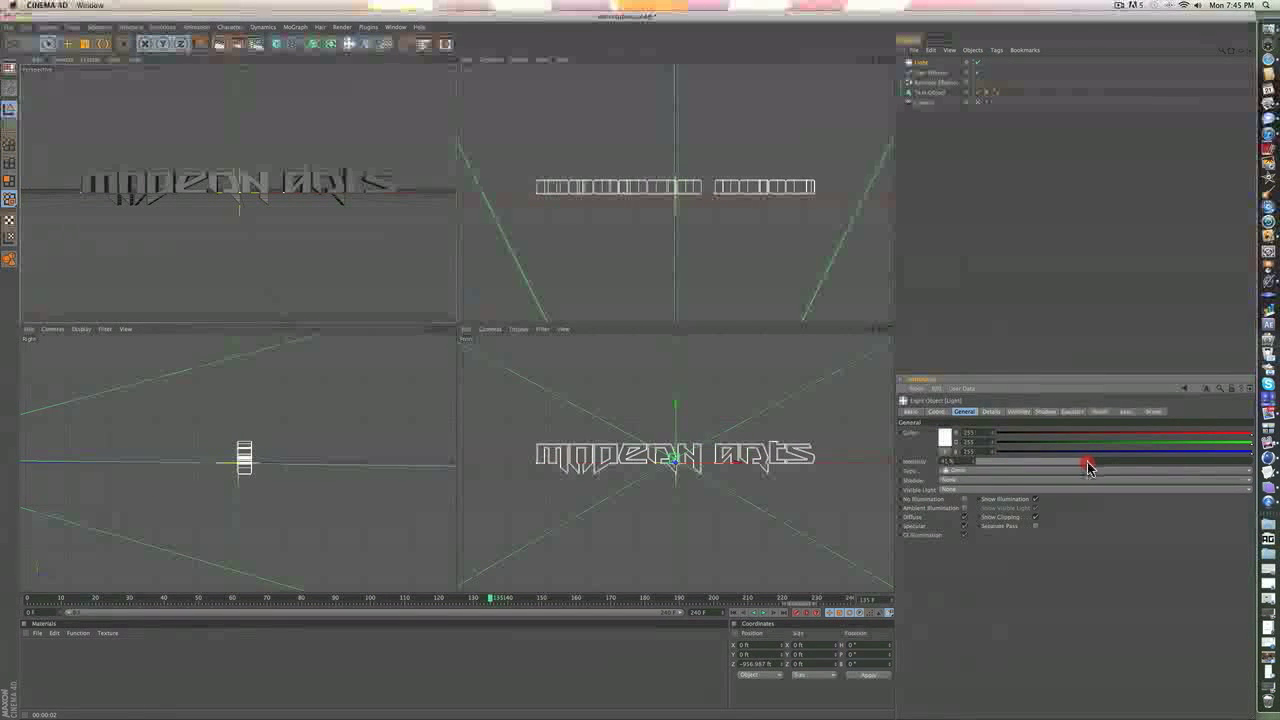
pyautogui.moveTo(1127, 458); pyautogui.dragTo(1076, 458)
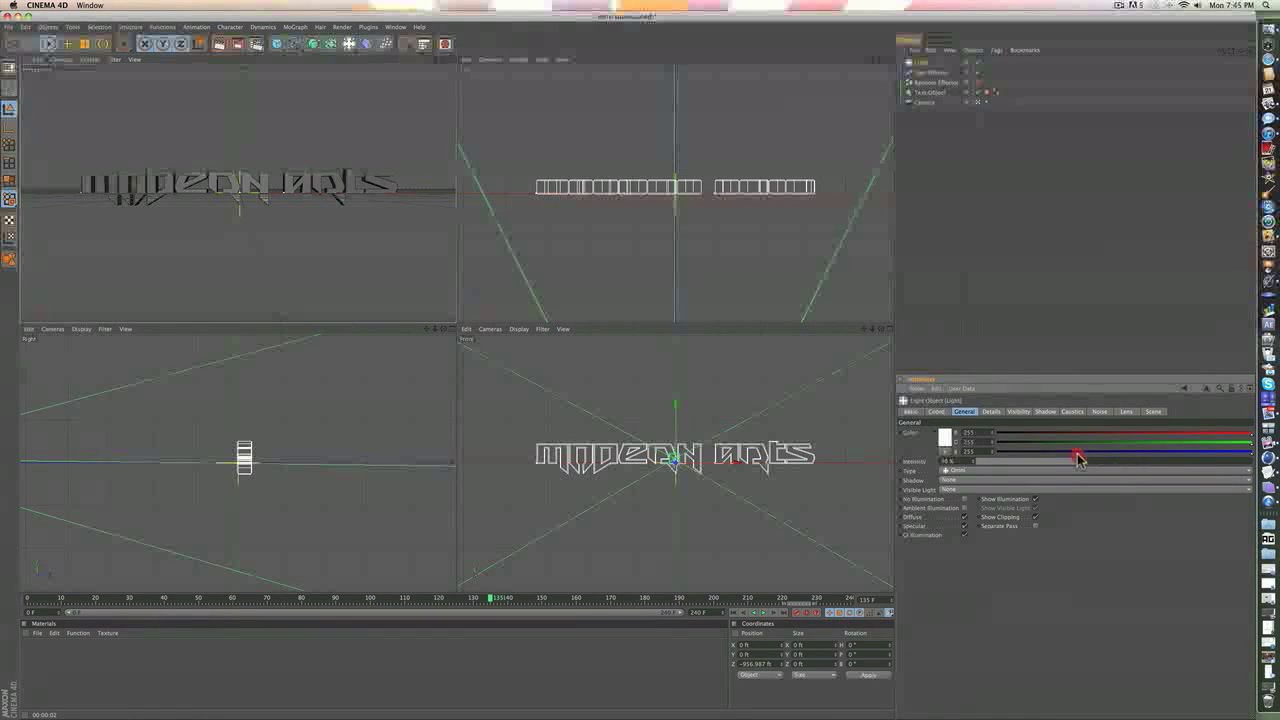
pyautogui.click(220, 47)
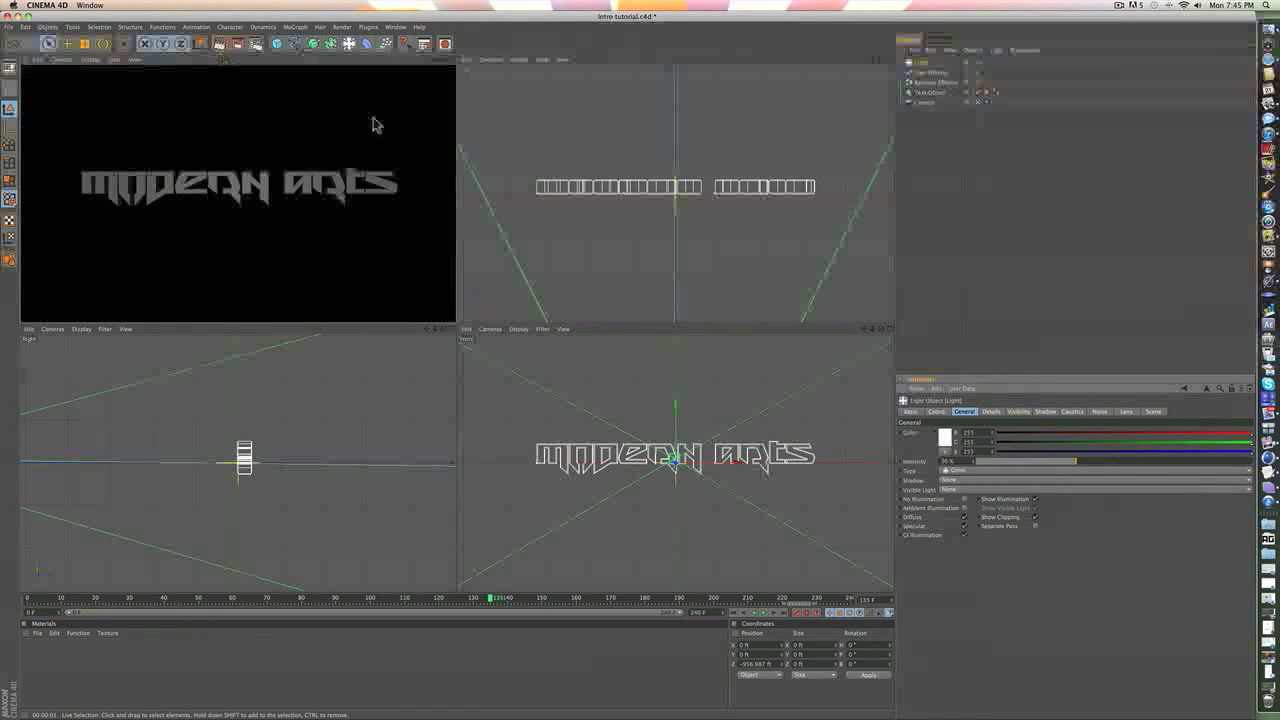
pyautogui.click(943, 251)
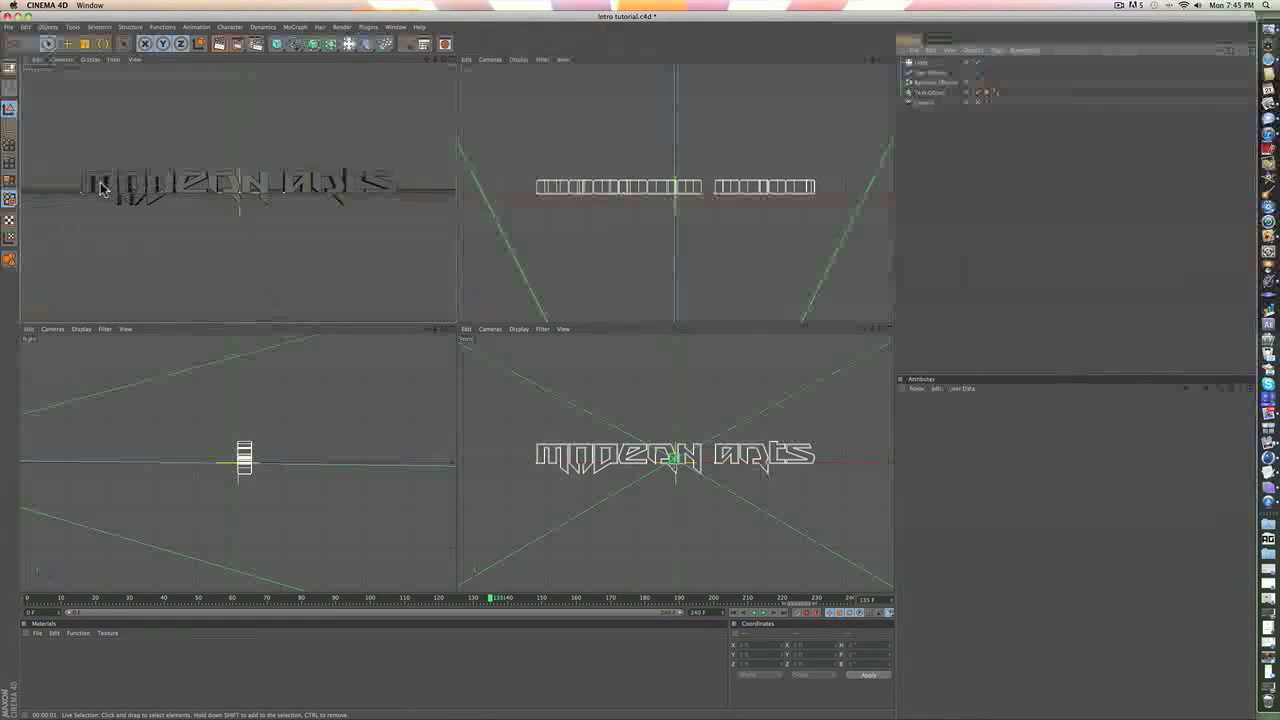
# Add a second light, raise it about 488 ft above the text, and test-render the perspective view
pyautogui.moveTo(358, 45); pyautogui.dragTo(360, 55)
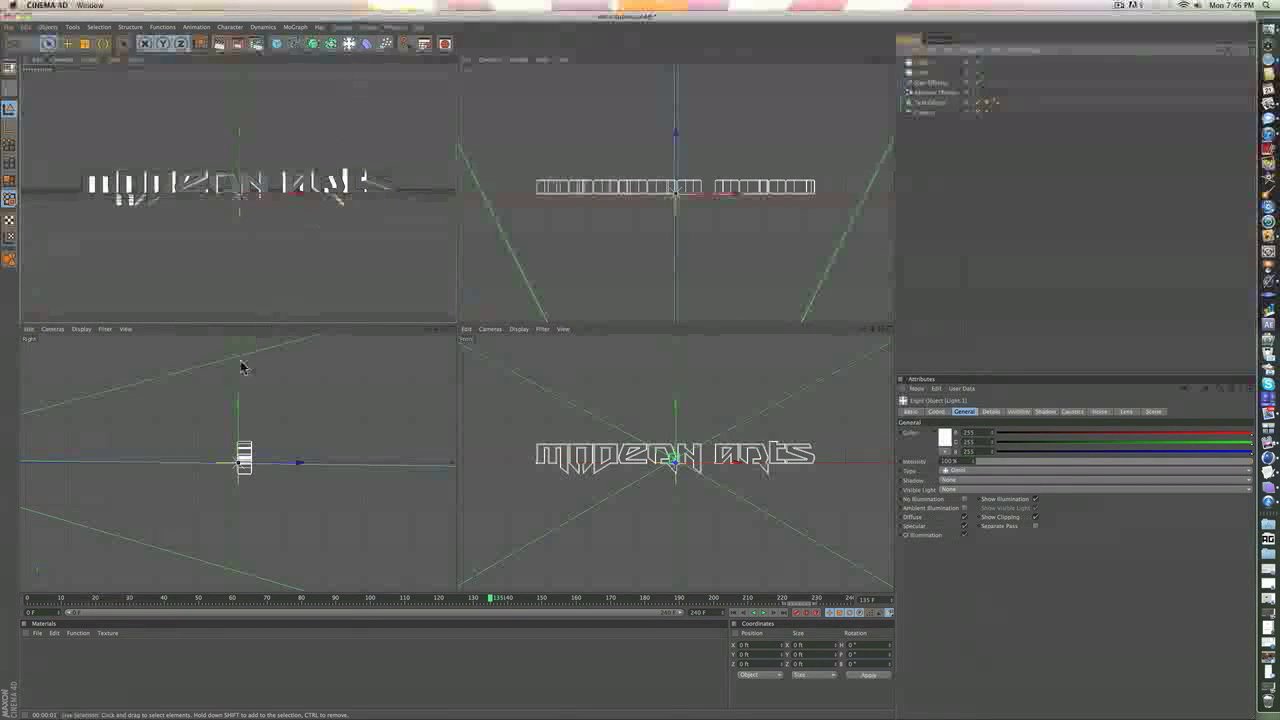
pyautogui.moveTo(239, 402); pyautogui.dragTo(237, 290)
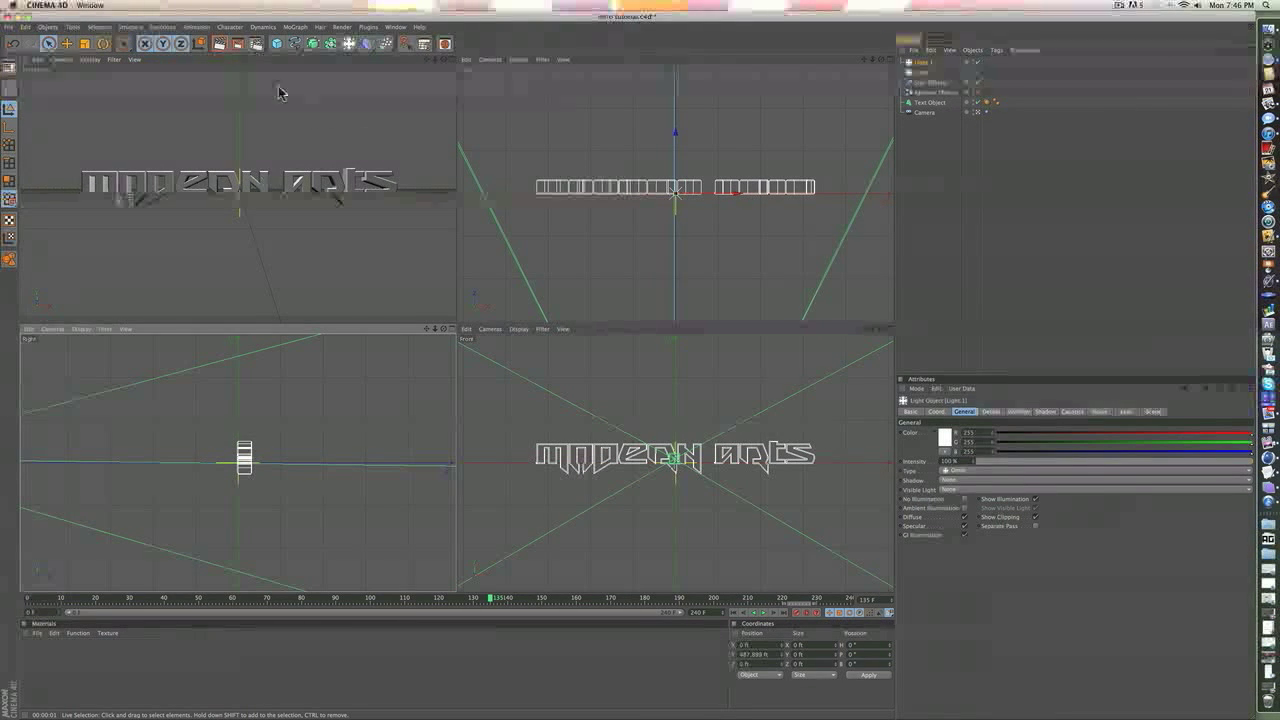
pyautogui.click(222, 44)
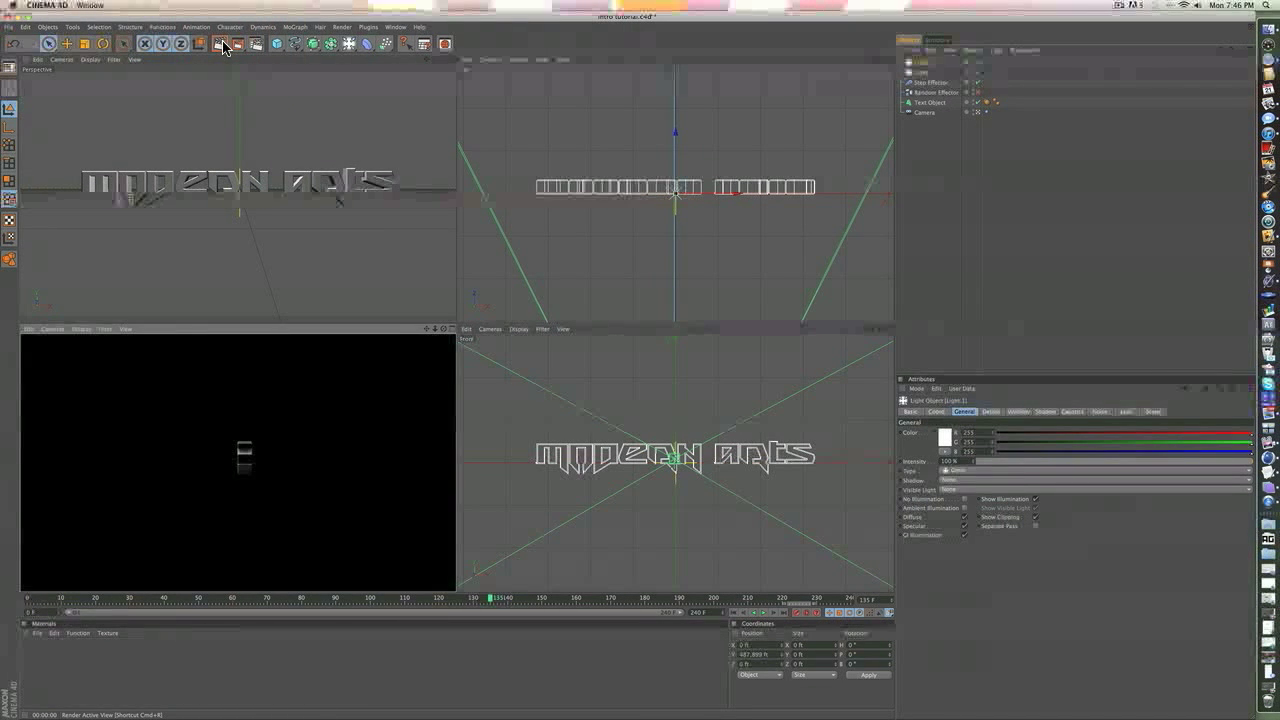
pyautogui.click(220, 44)
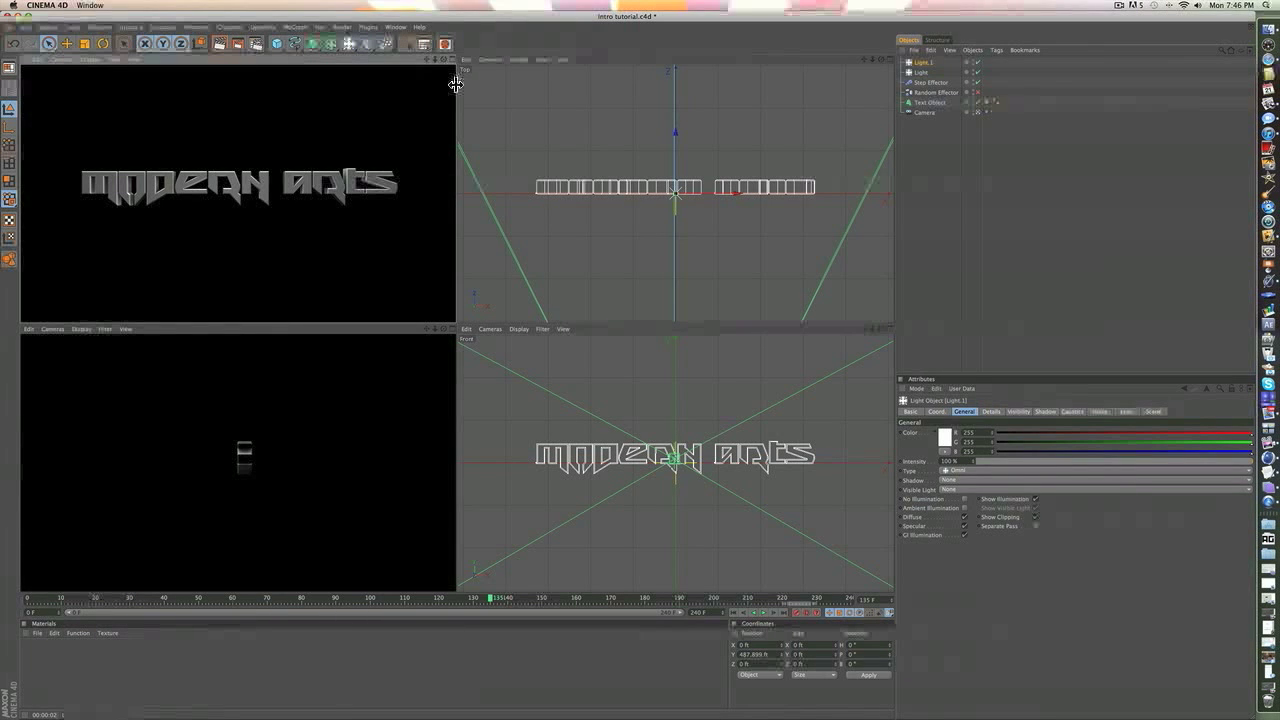
pyautogui.click(1014, 206)
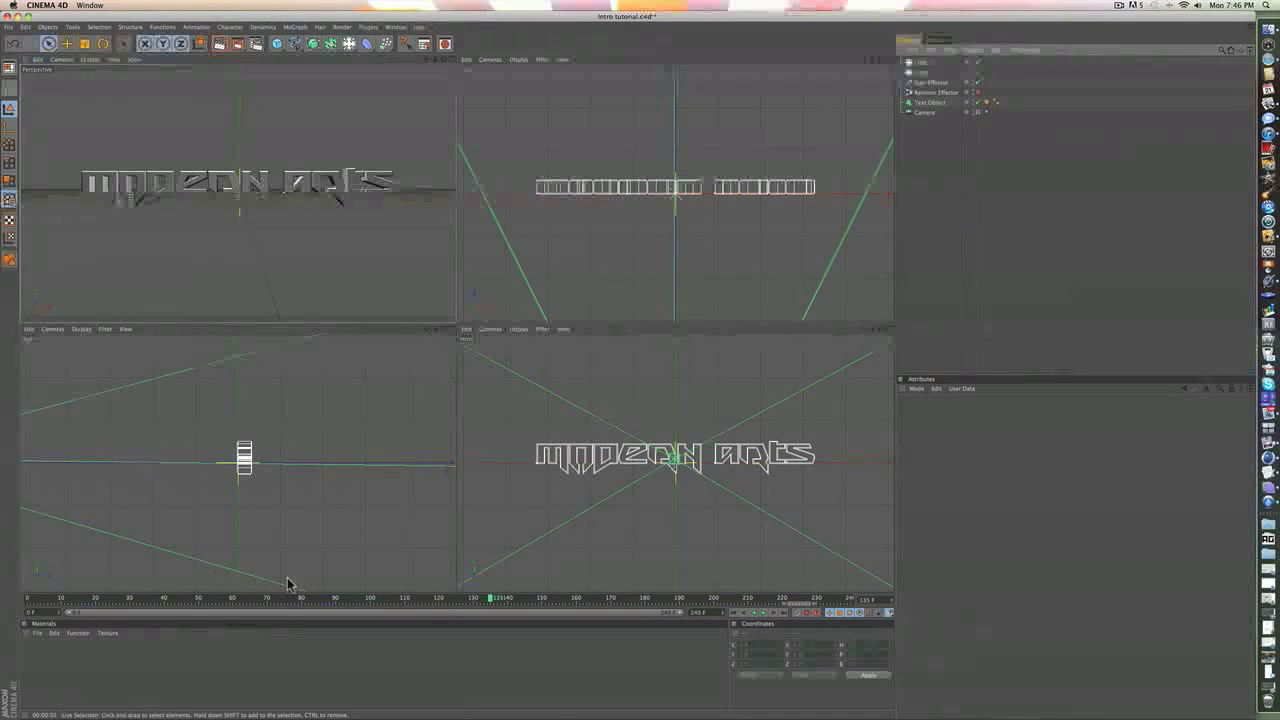
# At frame 32, add a Plane object and raise it about 322 ft above the letters in an enlarged perspective view
pyautogui.moveTo(45, 602); pyautogui.dragTo(135, 599)
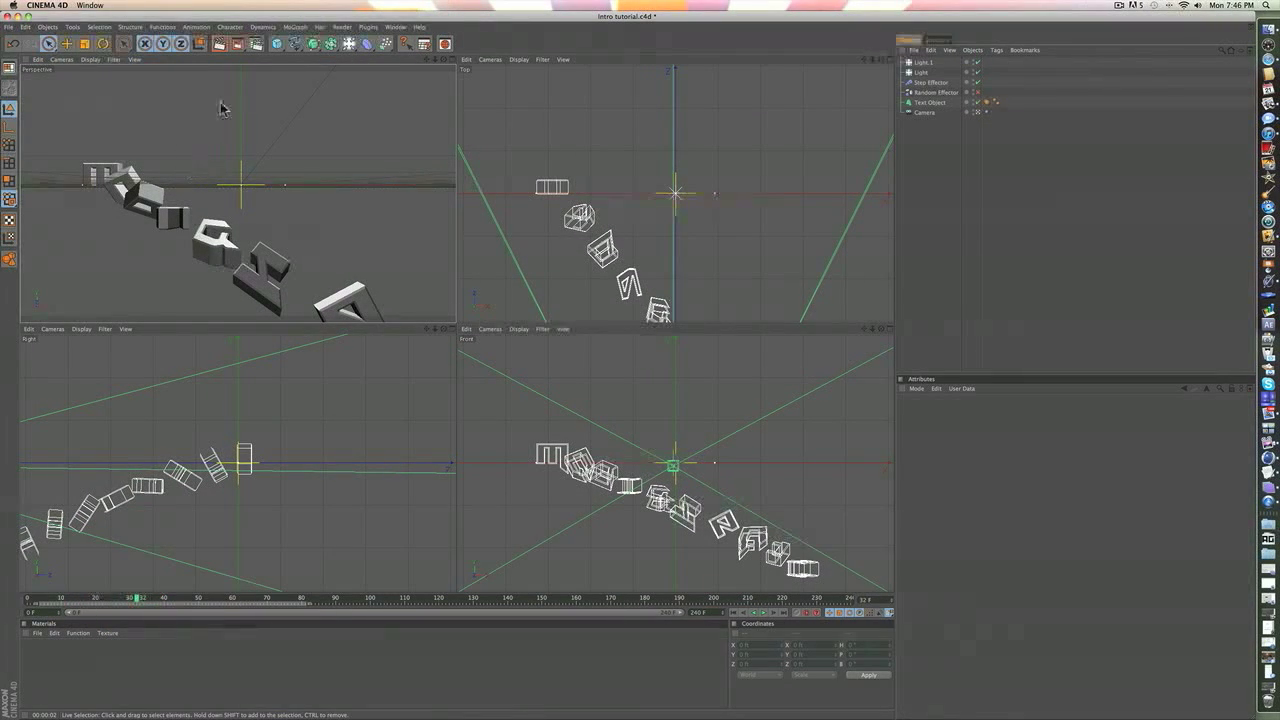
pyautogui.moveTo(276, 43); pyautogui.dragTo(364, 77)
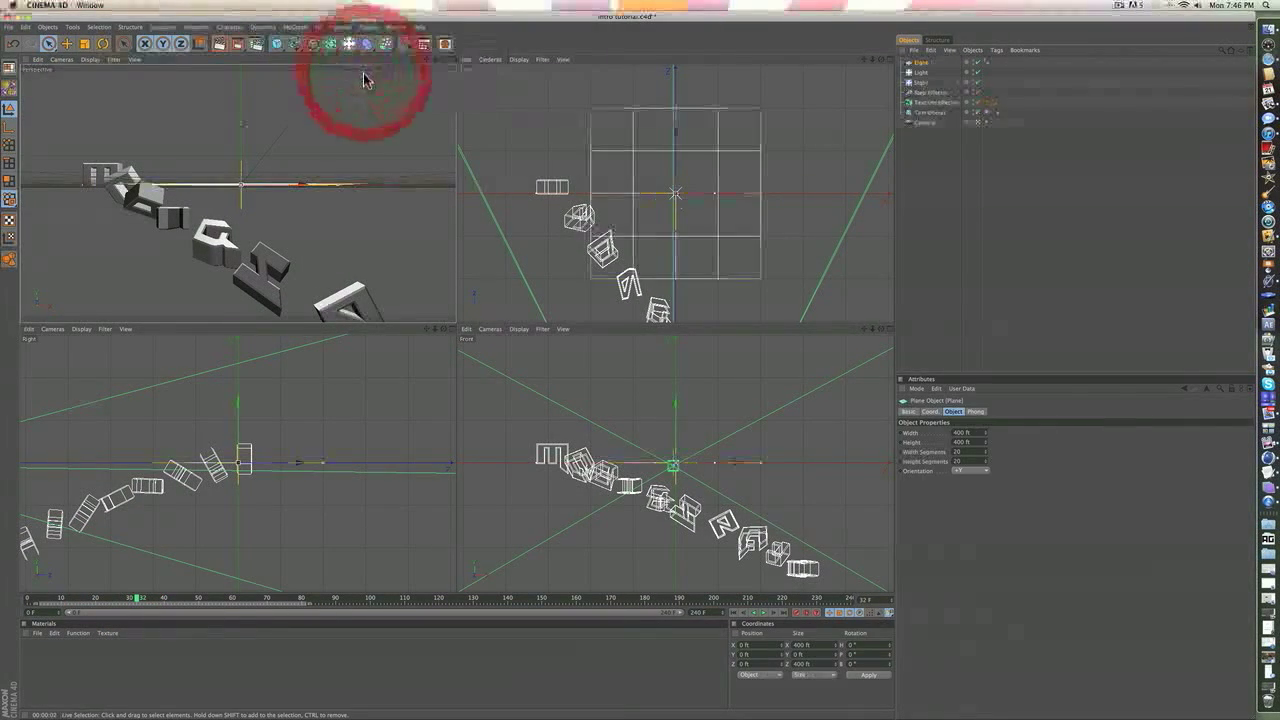
pyautogui.click(450, 58)
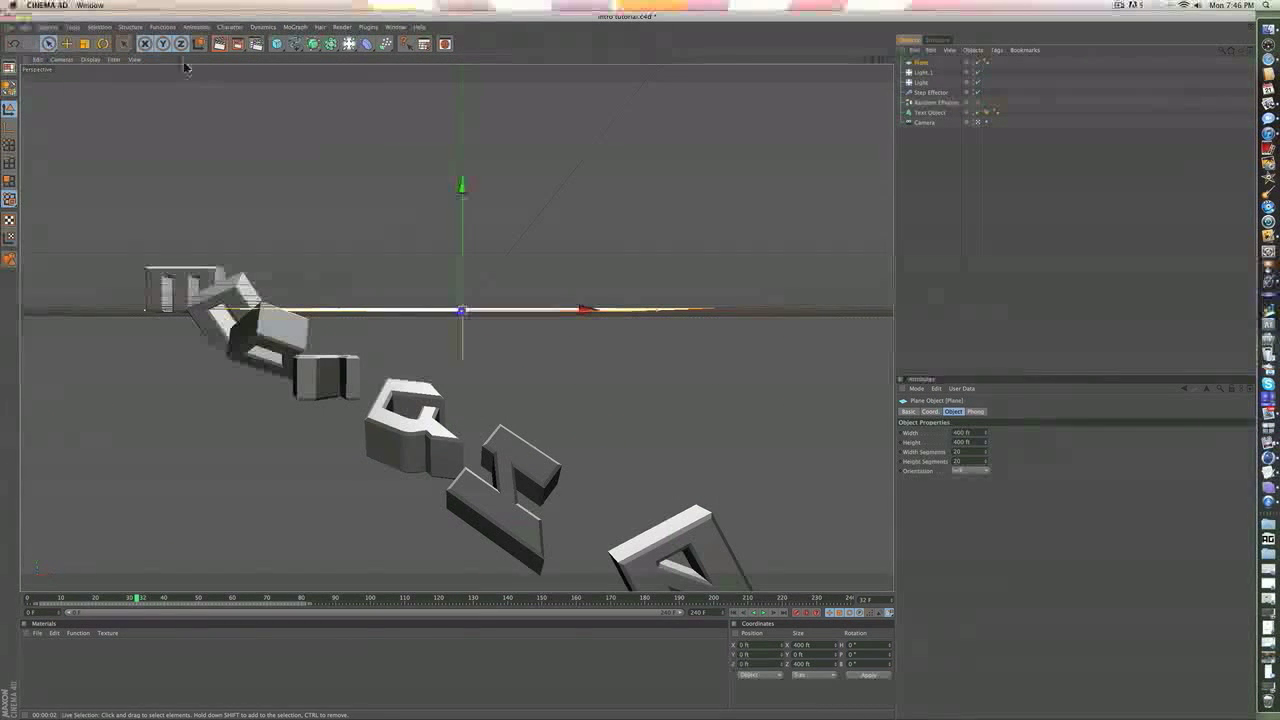
pyautogui.moveTo(276, 43)
pyautogui.mouseDown()
pyautogui.moveTo(294, 54)
pyautogui.moveTo(268, 61)
pyautogui.mouseUp()
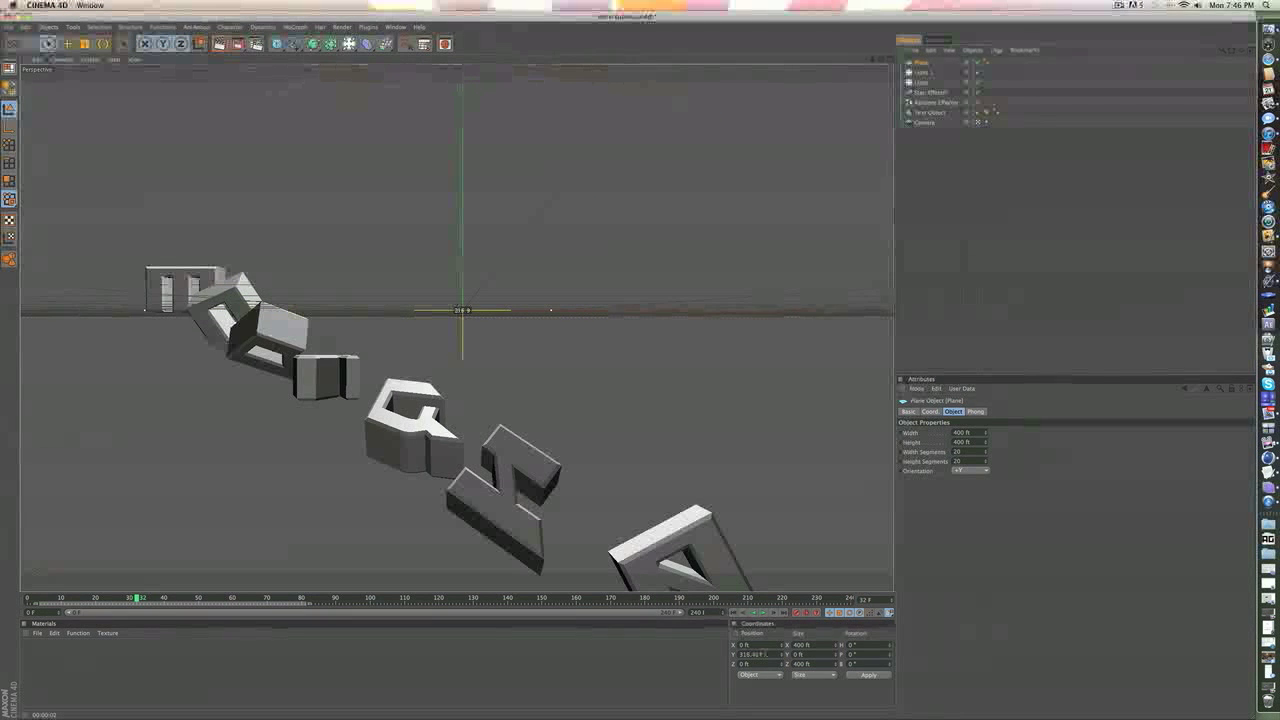
pyautogui.moveTo(462, 207); pyautogui.dragTo(463, 204)
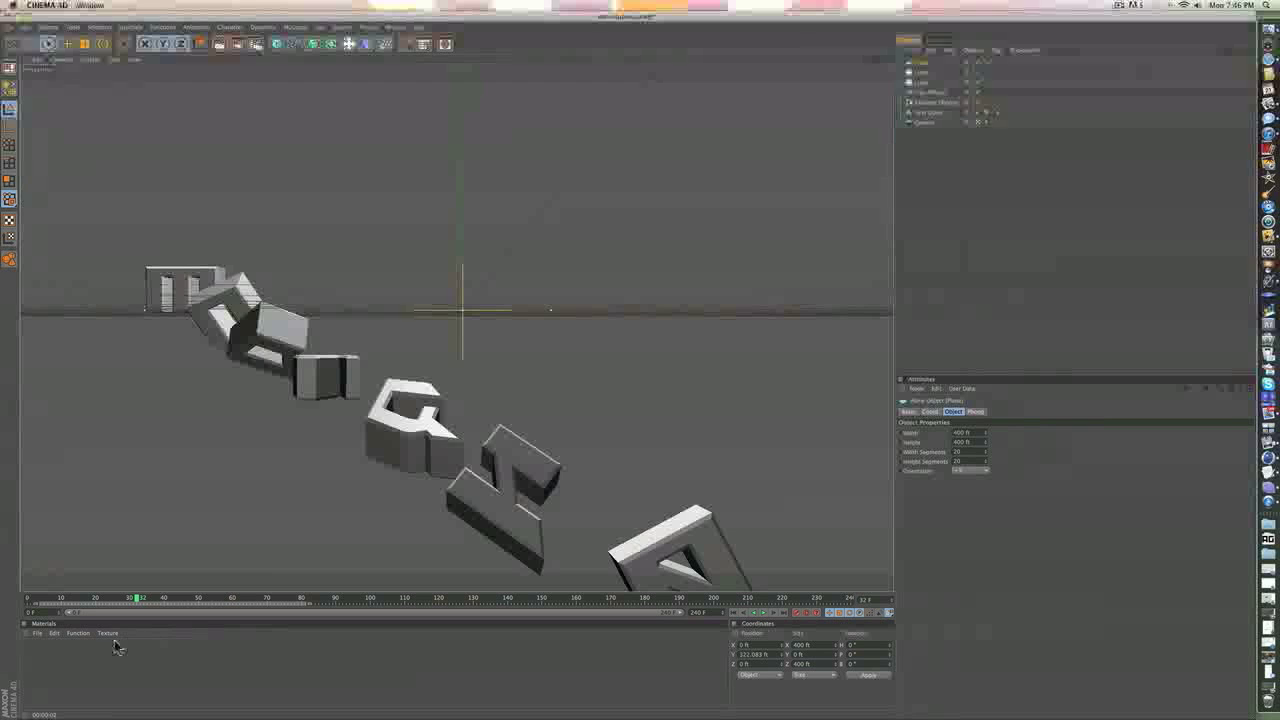
# Create a new material, enable its Luminance channel and set the luminance brightness
pyautogui.click(30, 657)
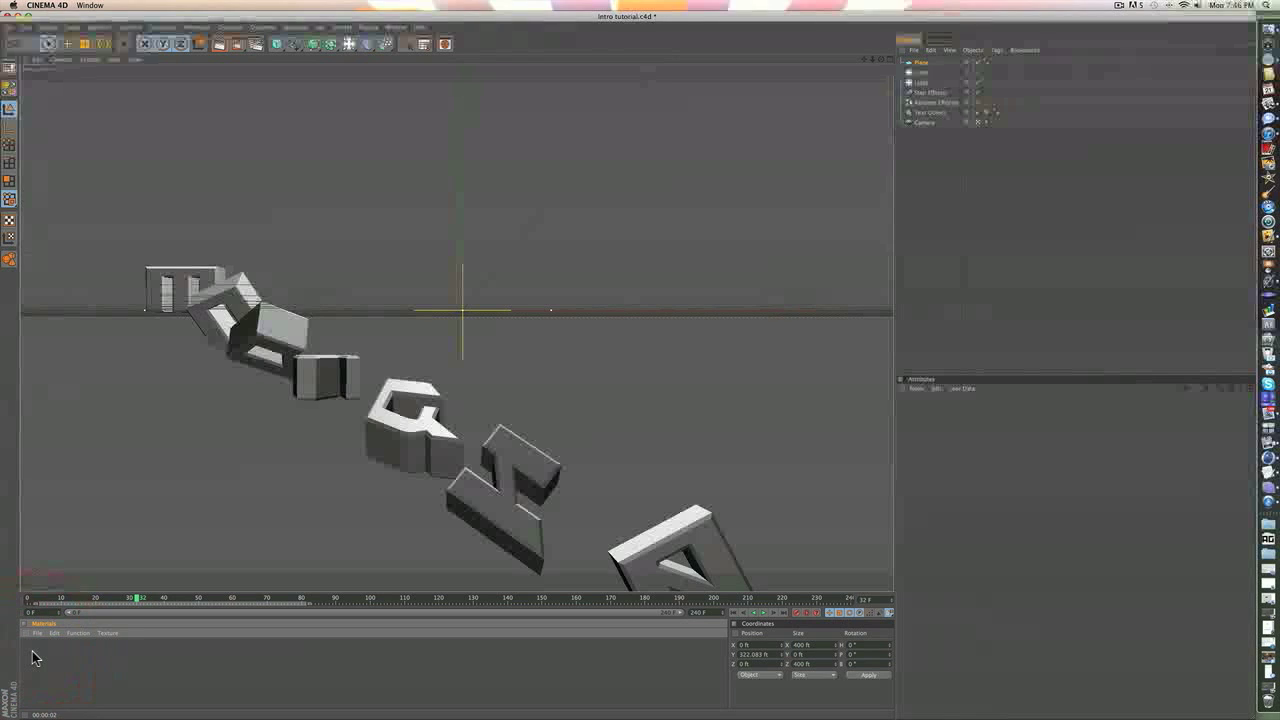
pyautogui.doubleClick(32, 655)
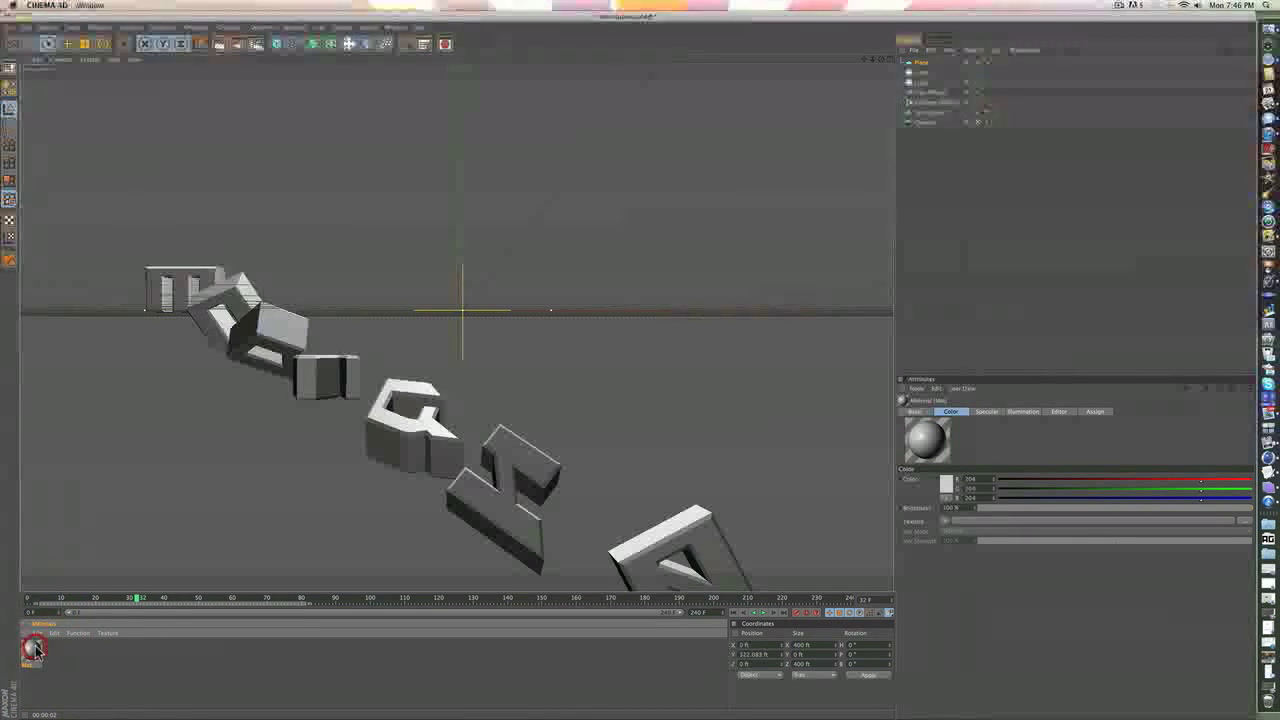
pyautogui.doubleClick(31, 655)
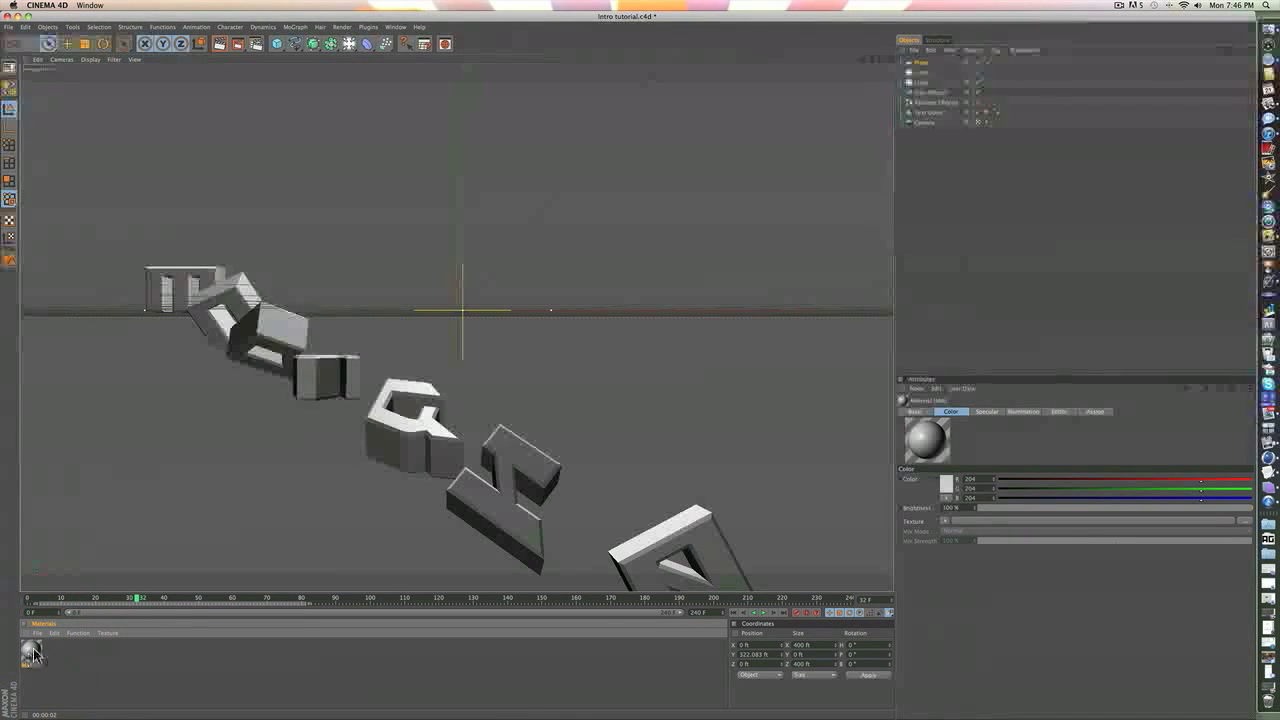
pyautogui.click(198, 175)
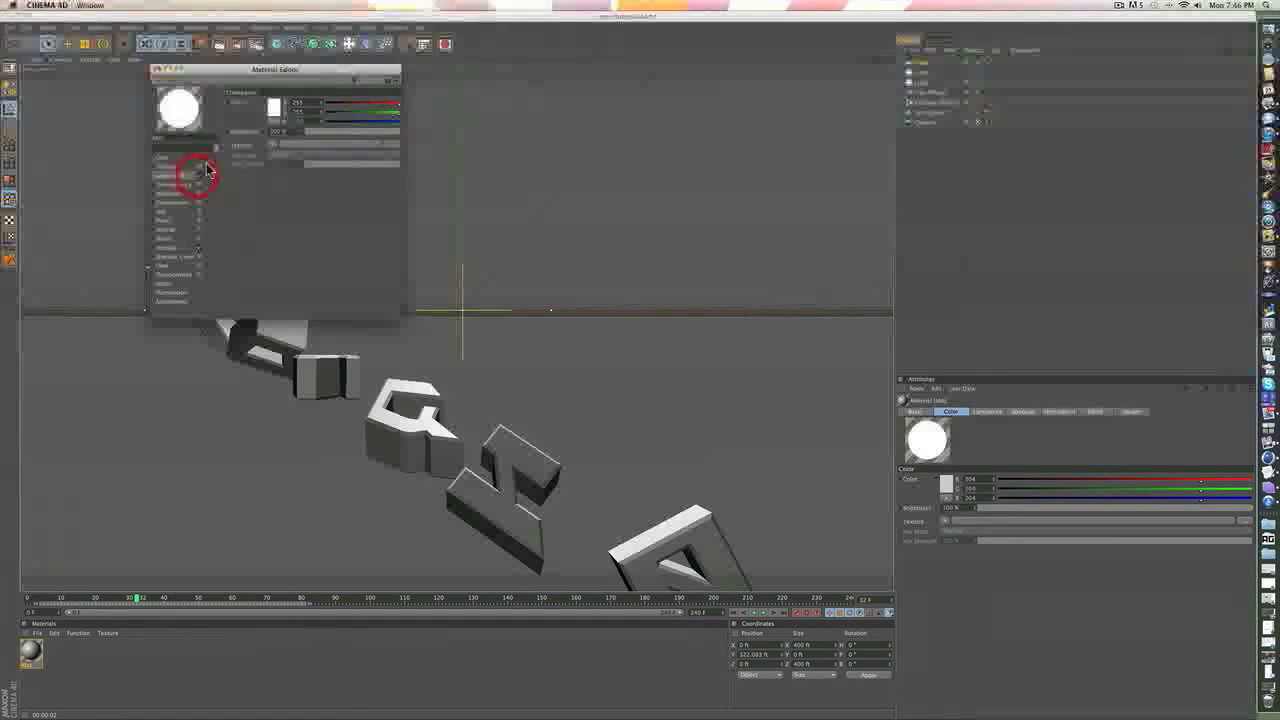
pyautogui.write('2')
pyautogui.press('Return')
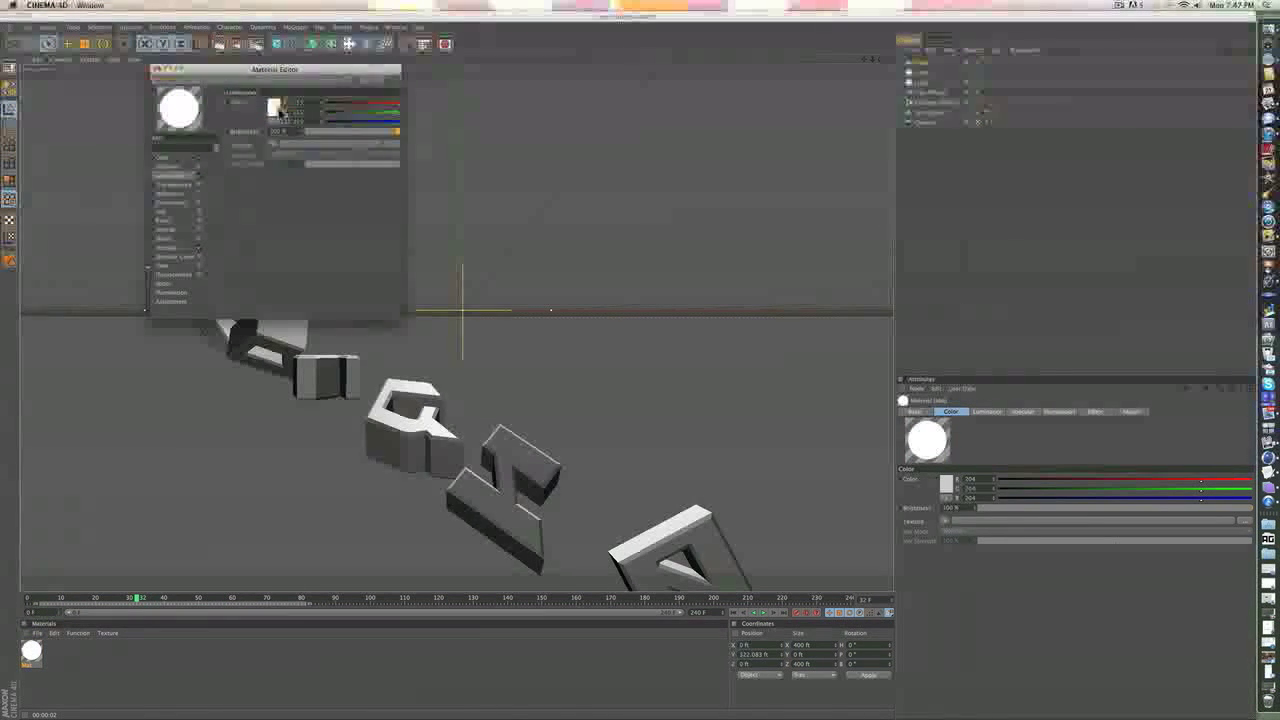
# Set the material's luminance color to a slightly warm off-white and close its editor
pyautogui.click(275, 107)
pyautogui.click(267, 77)
pyautogui.moveTo(231, 87); pyautogui.dragTo(230, 76)
pyautogui.click(297, 152)
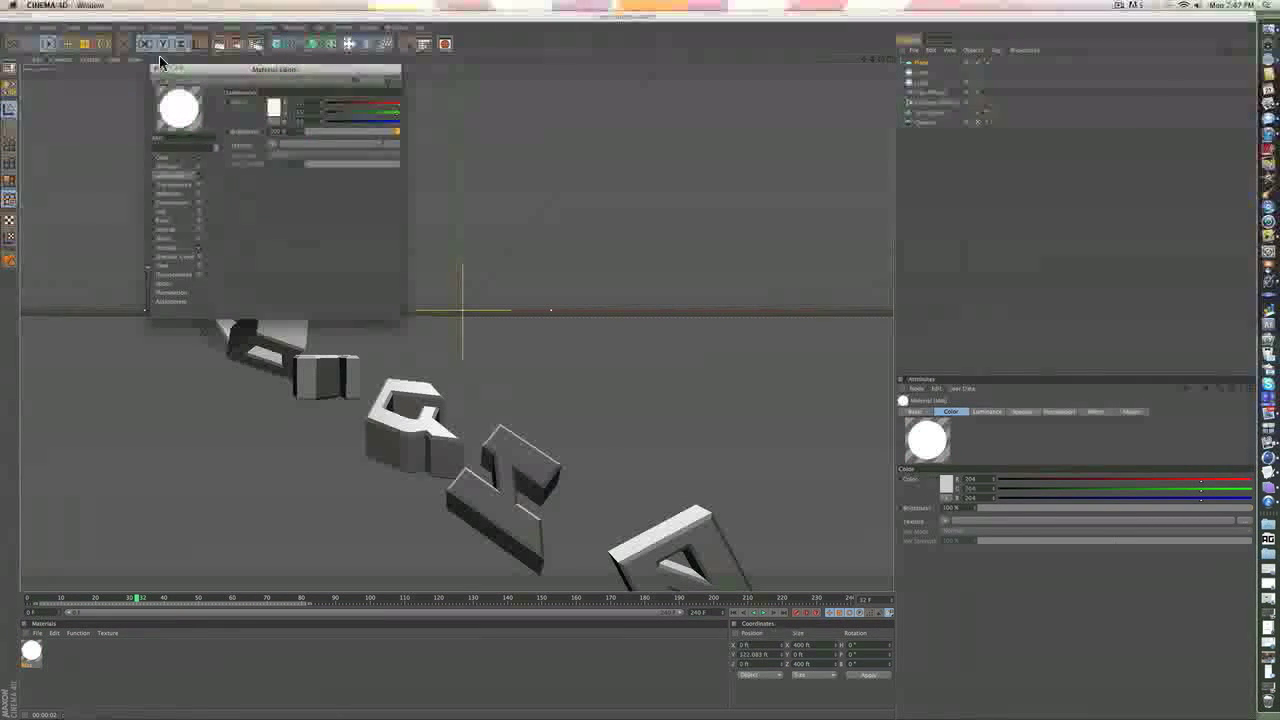
pyautogui.click(155, 70)
# Apply the white luminous material to the Plane and test-render the perspective view
pyautogui.moveTo(31, 651); pyautogui.dragTo(42, 630)
pyautogui.moveTo(697, 234); pyautogui.dragTo(985, 62)
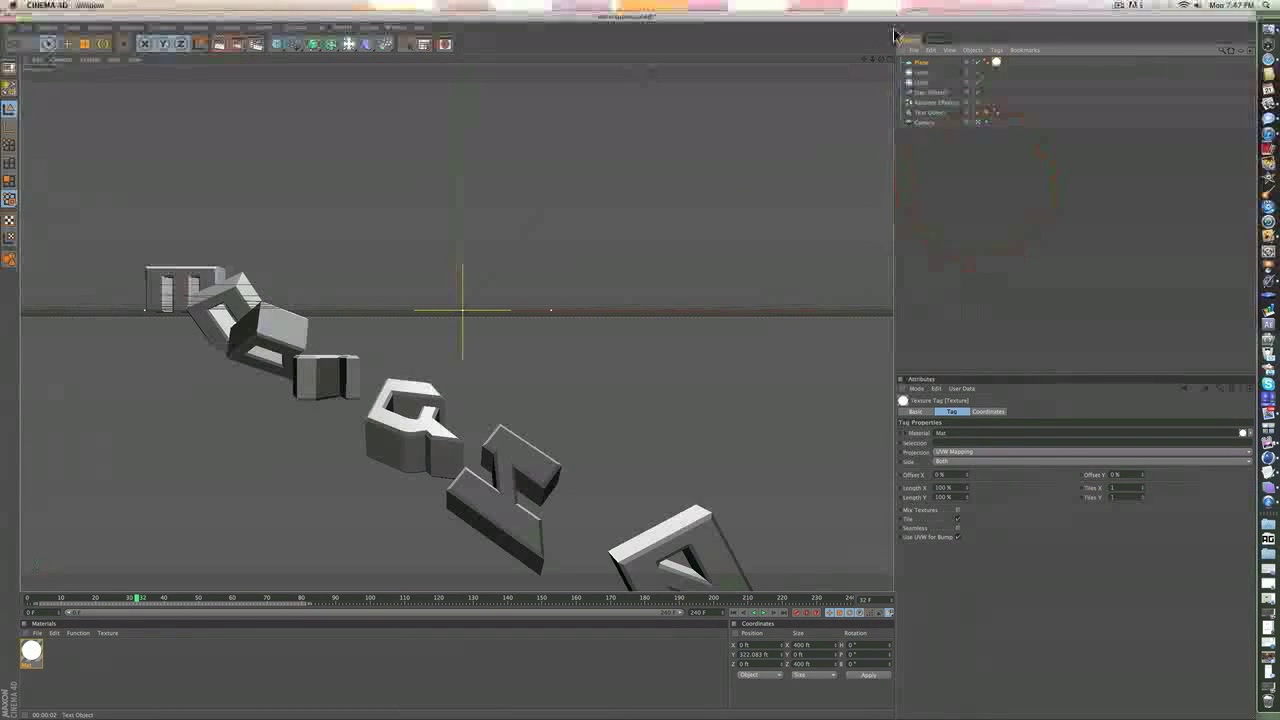
pyautogui.click(219, 45)
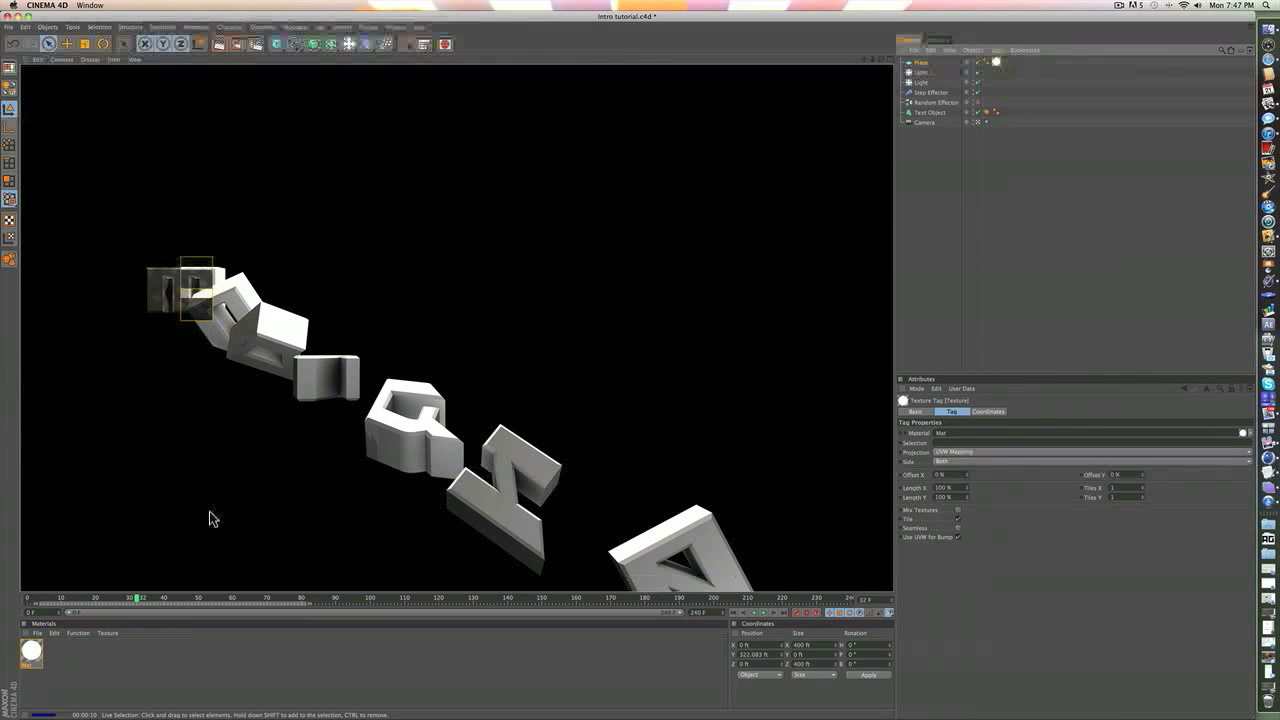
# At frame 139, raise the luminous Plane to about 466 ft above the assembled text
pyautogui.moveTo(140, 597); pyautogui.dragTo(508, 566)
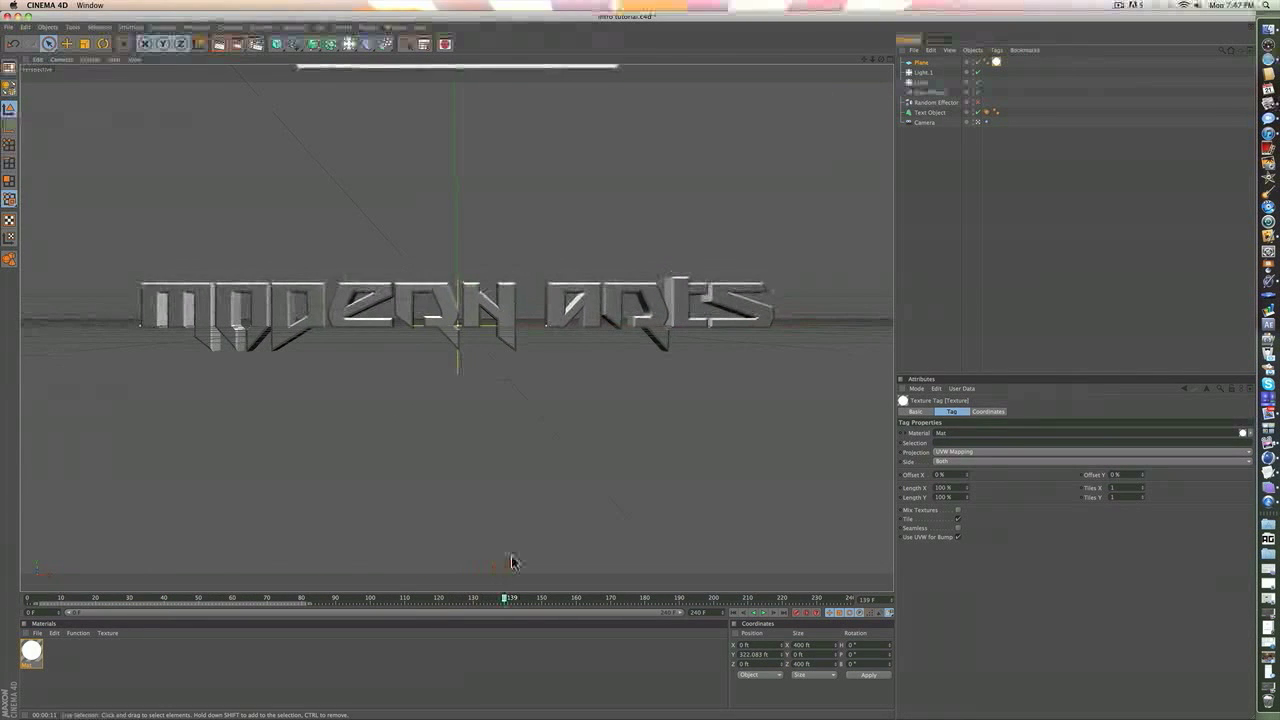
pyautogui.click(928, 66)
pyautogui.scroll(-3, 498, 258)
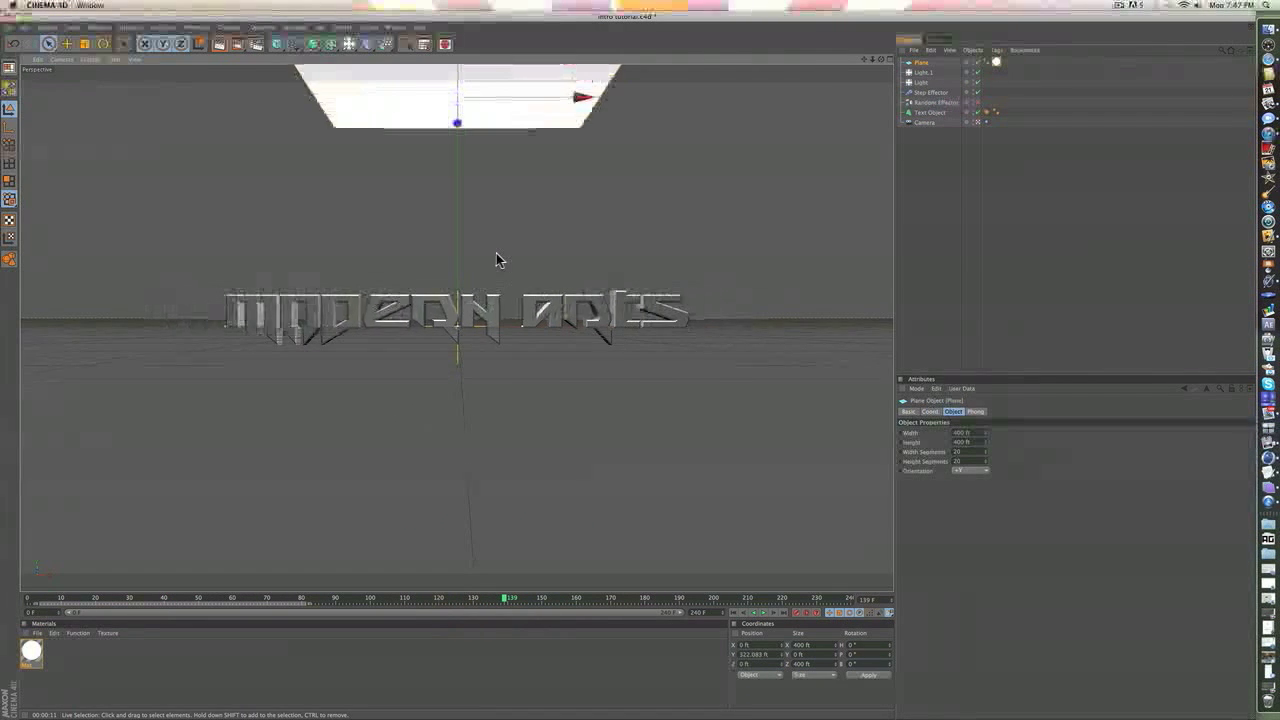
pyautogui.scroll(-4, 457, 190)
pyautogui.moveTo(457, 190); pyautogui.dragTo(457, 127)
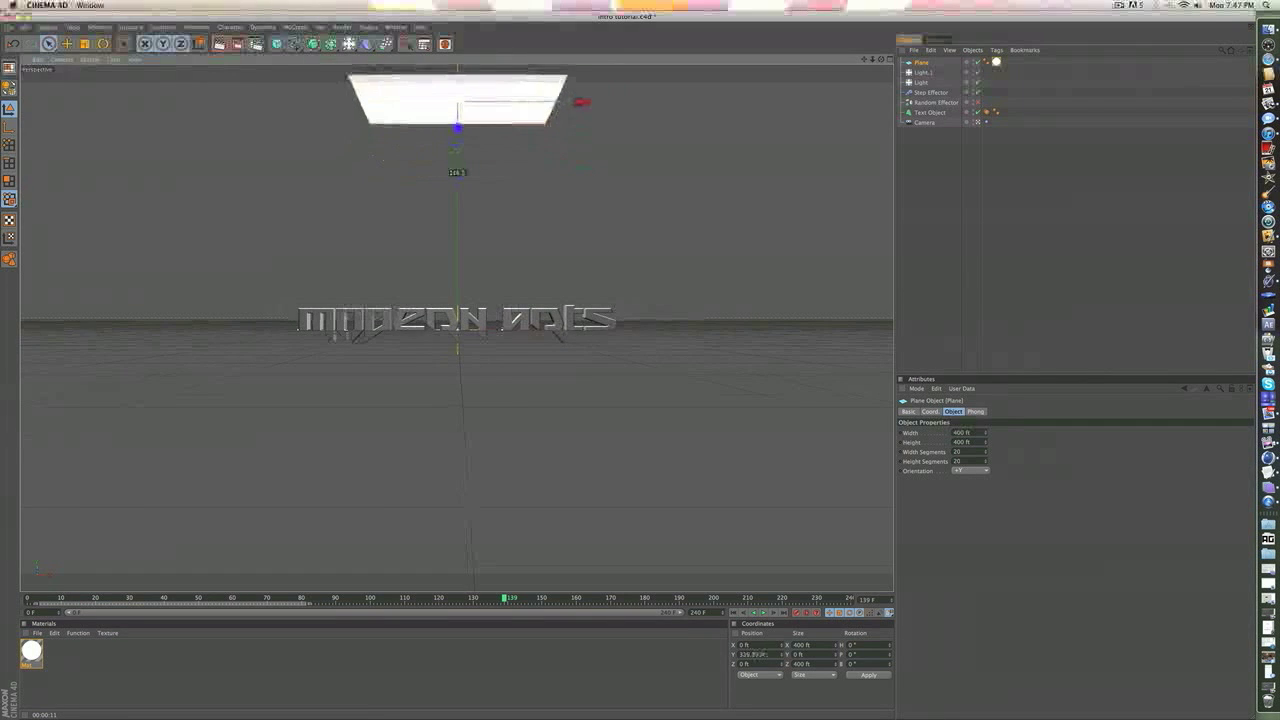
# Test-render the assembled text at frame 131 and scrub on to frame 206
pyautogui.click(478, 599)
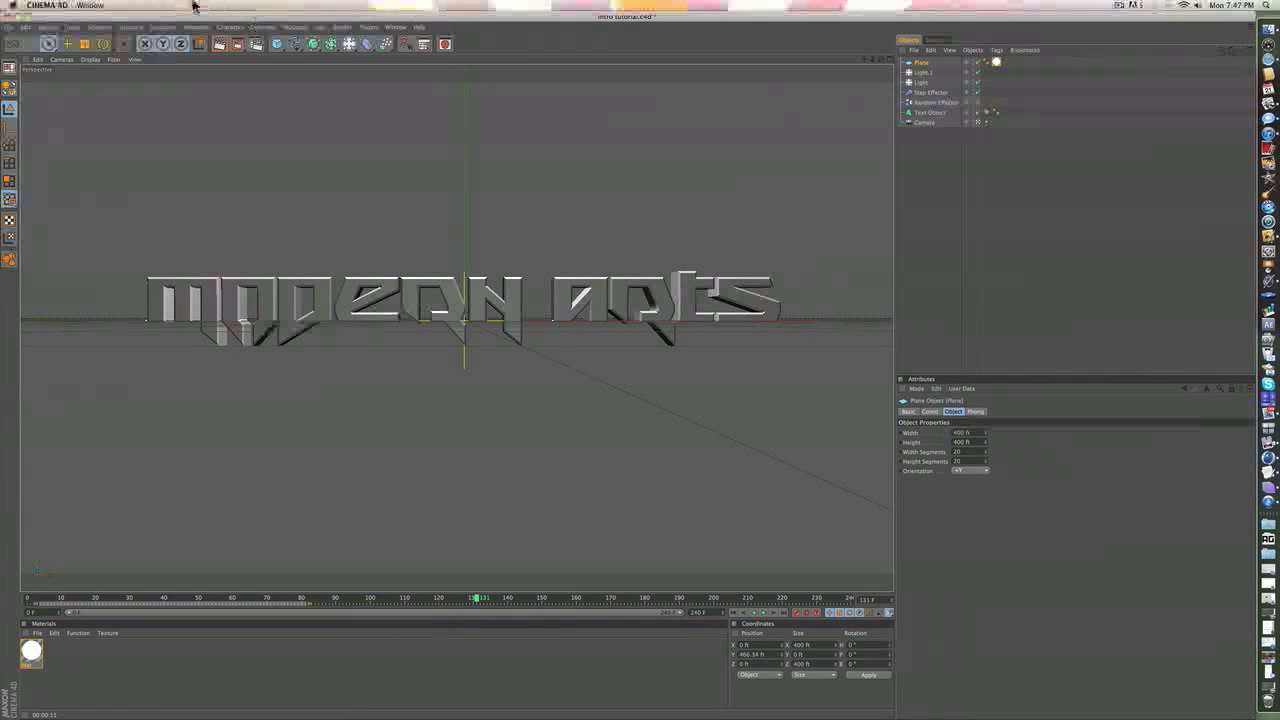
pyautogui.click(221, 44)
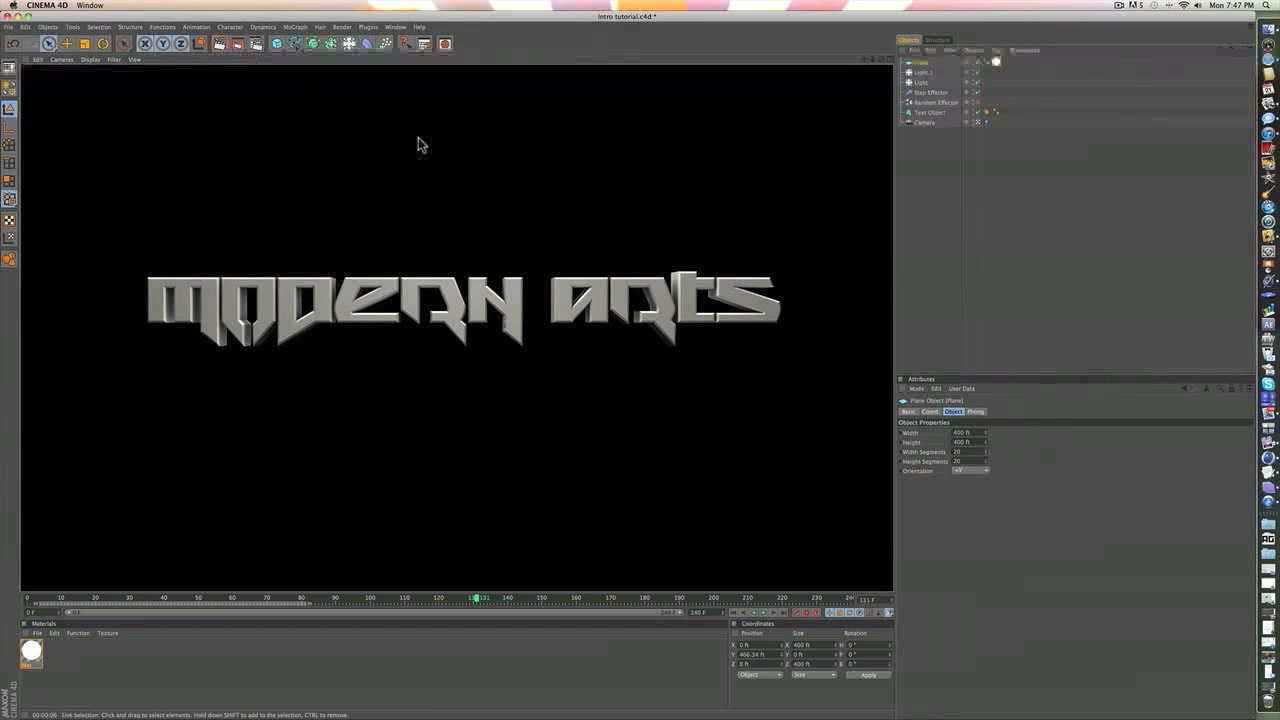
pyautogui.moveTo(535, 598); pyautogui.dragTo(731, 509)
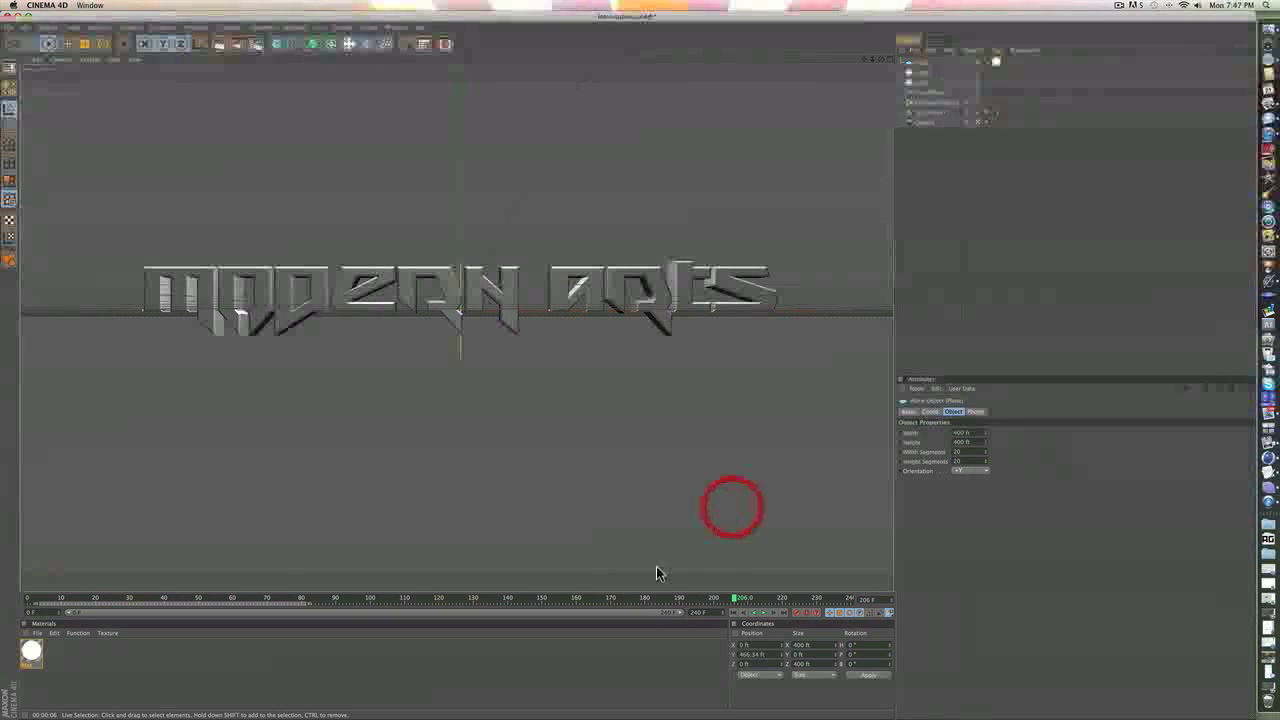
# Create a second material and set its color to pure red (255, 0, 0)
pyautogui.doubleClick(92, 651)
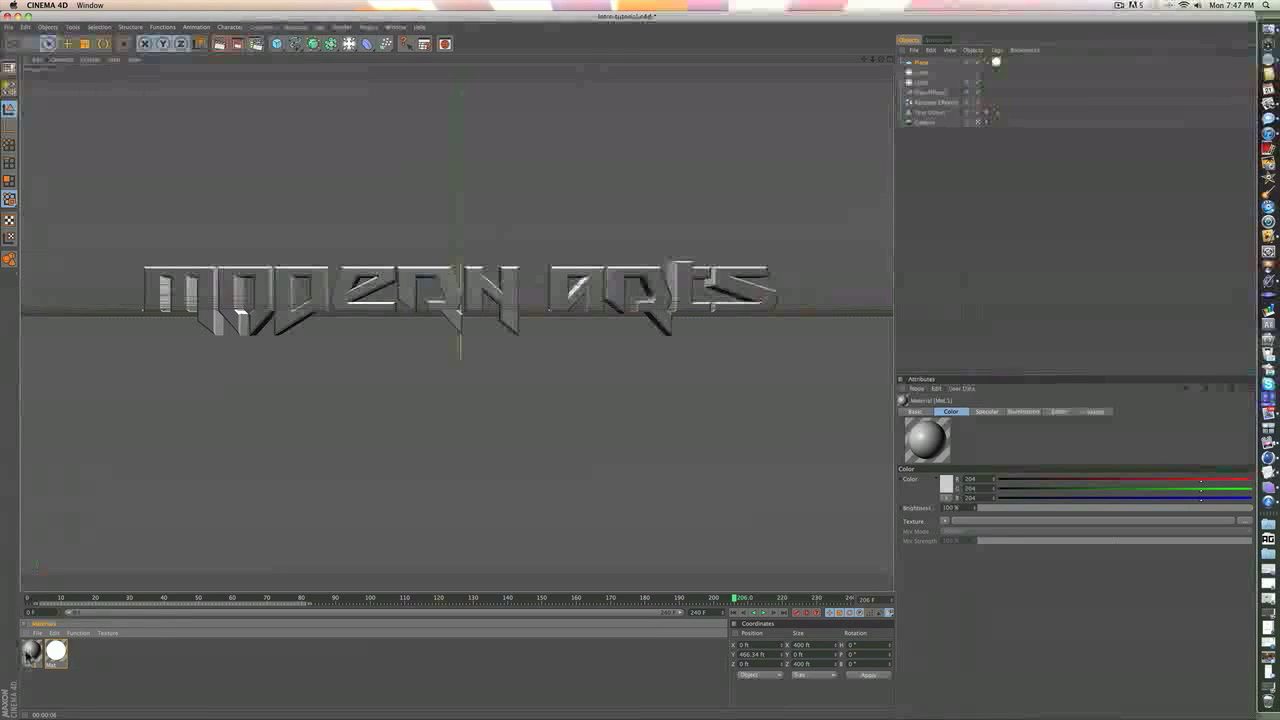
pyautogui.doubleClick(31, 652)
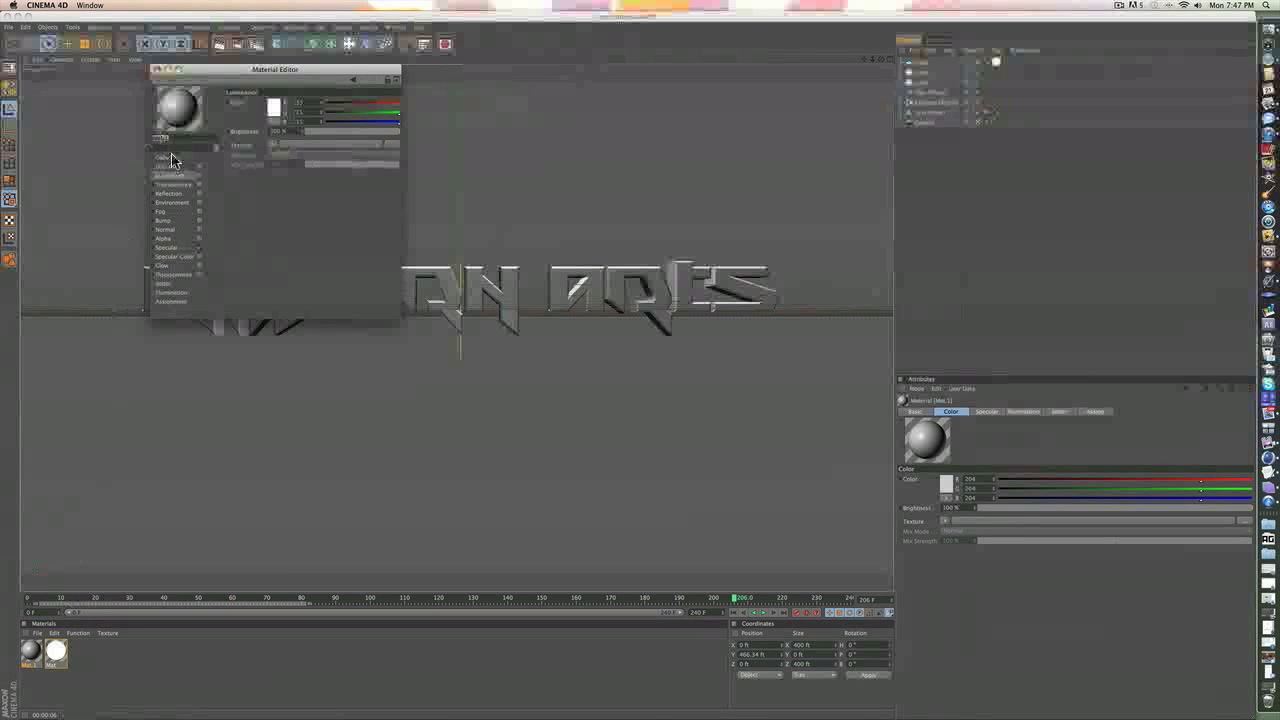
pyautogui.moveTo(255, 69); pyautogui.dragTo(352, 372)
pyautogui.click(369, 411)
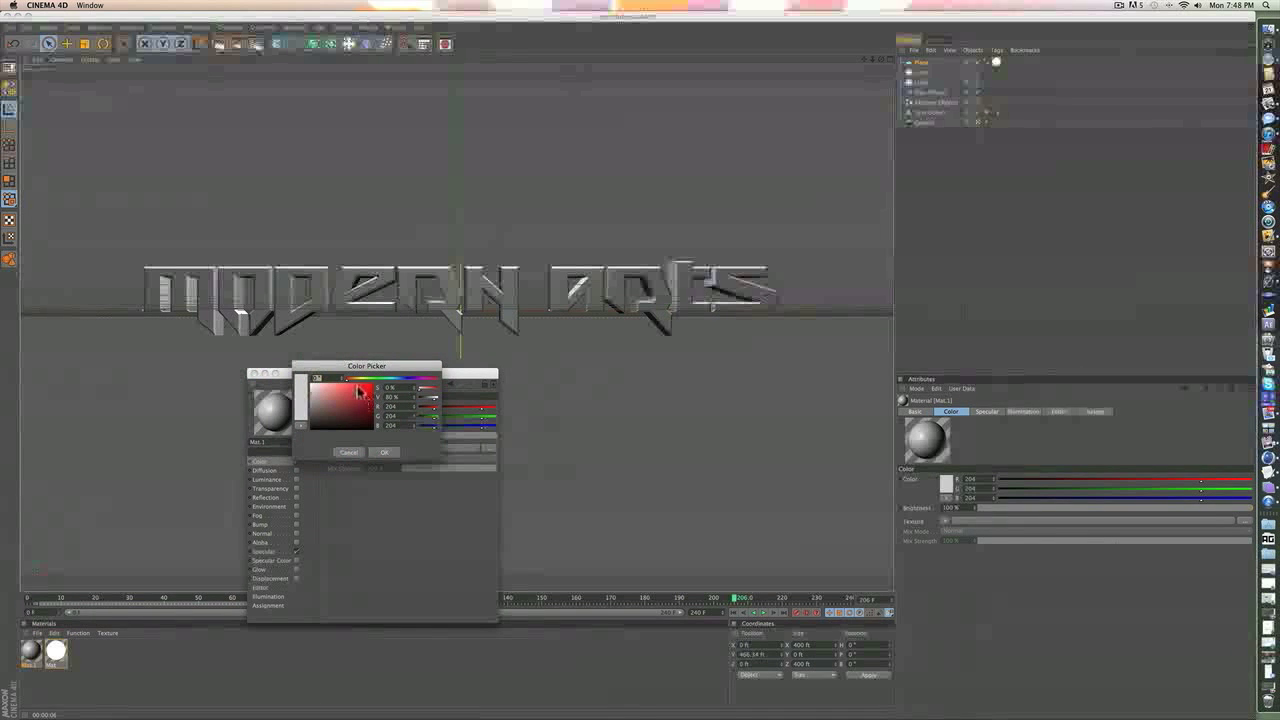
pyautogui.click(362, 379)
pyautogui.moveTo(362, 381); pyautogui.dragTo(420, 385)
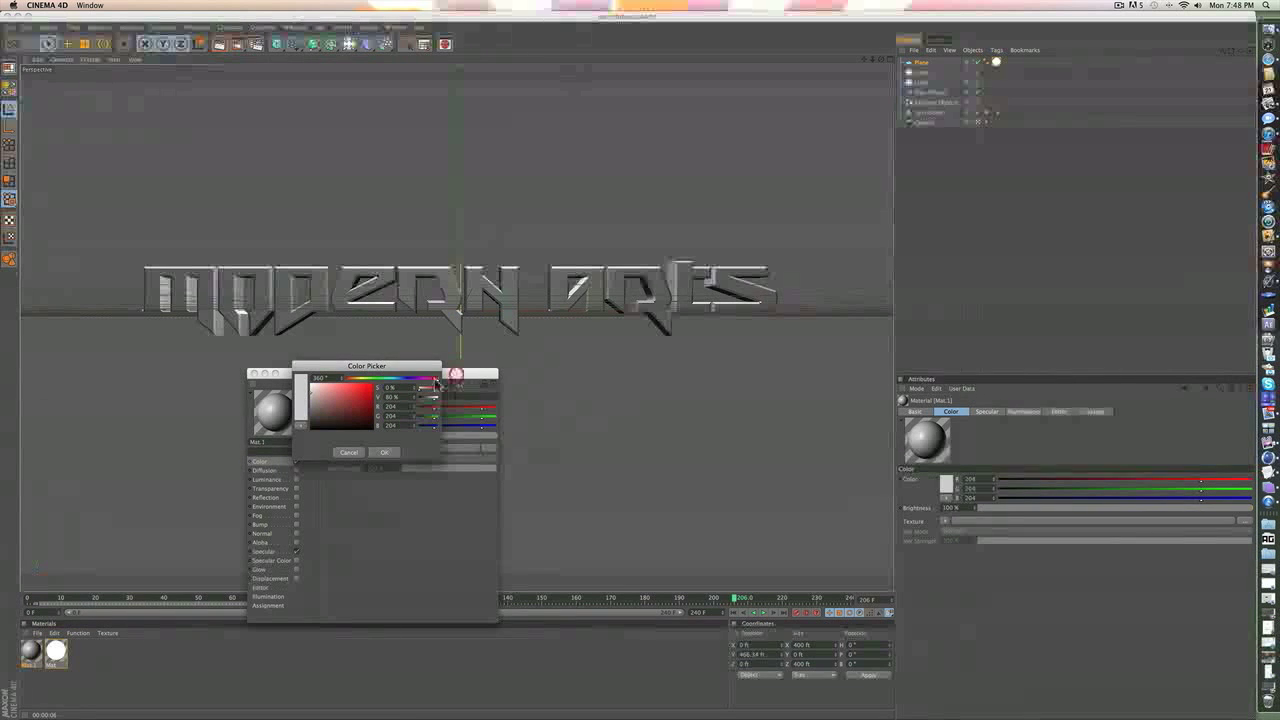
pyautogui.click(371, 383)
pyautogui.click(384, 452)
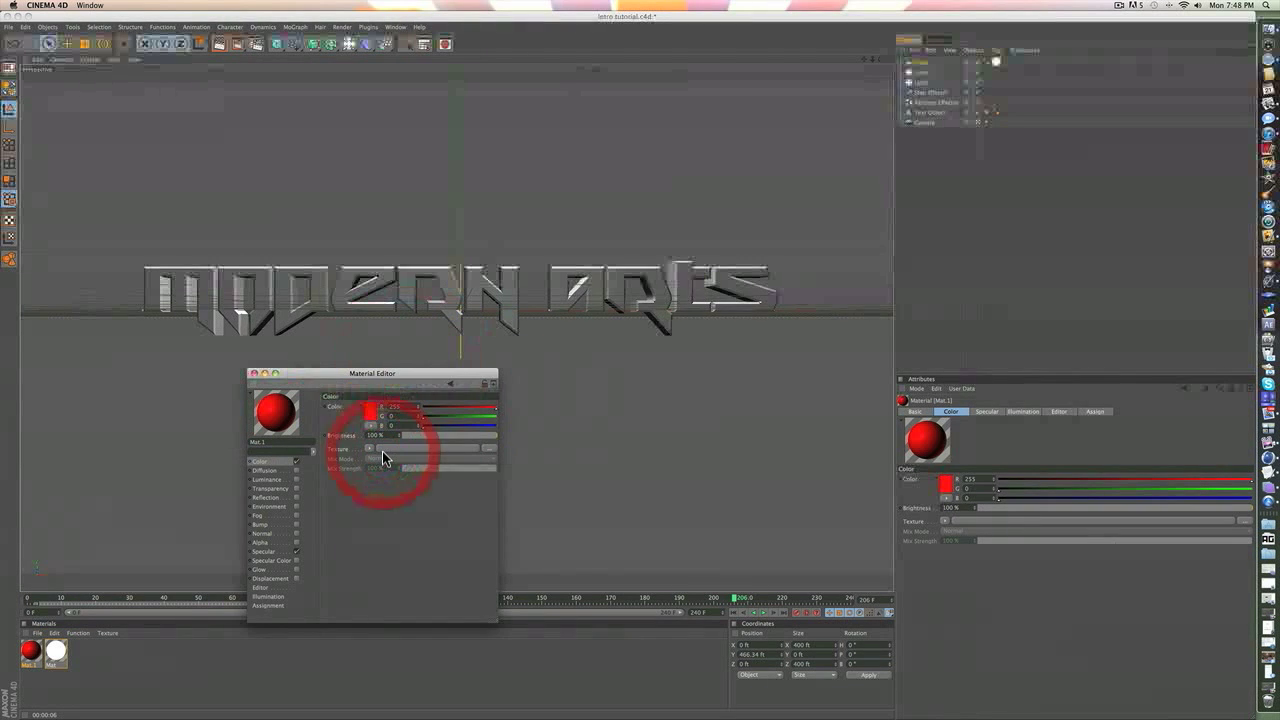
# Enable pure red luminance at 27% brightness on the red material and apply the material to the Modern Arts text
pyautogui.click(297, 480)
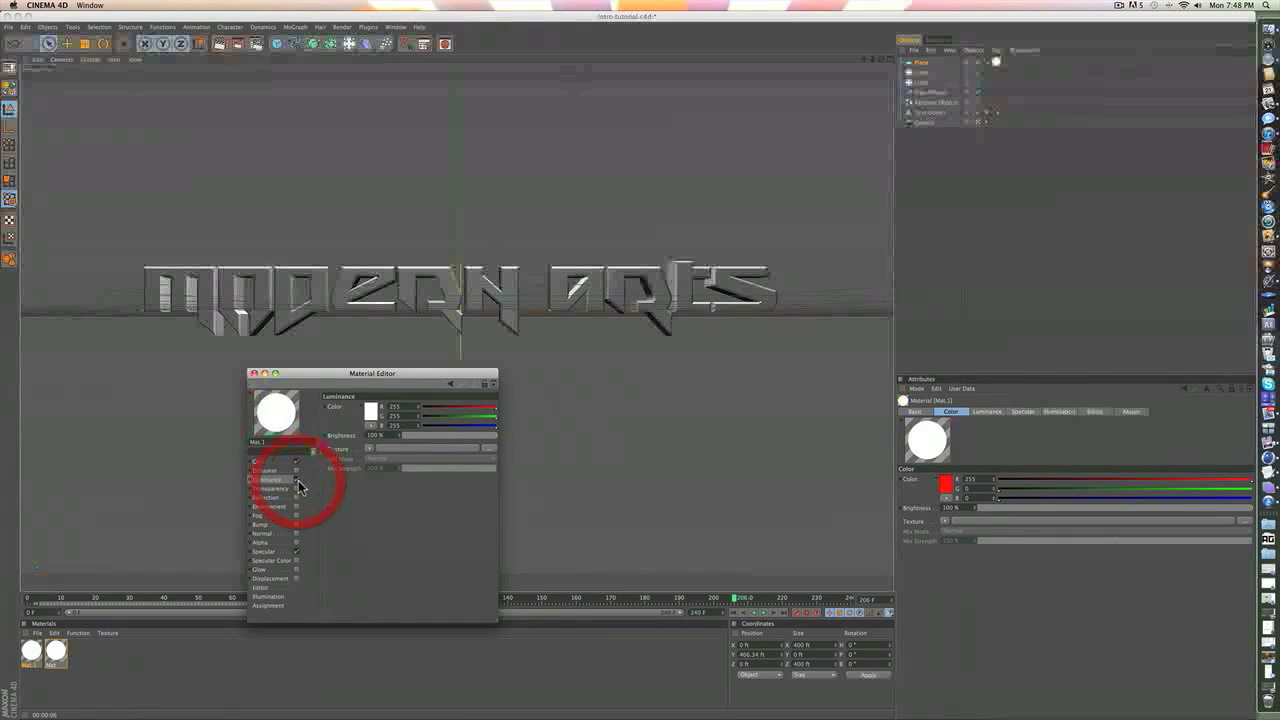
pyautogui.click(370, 411)
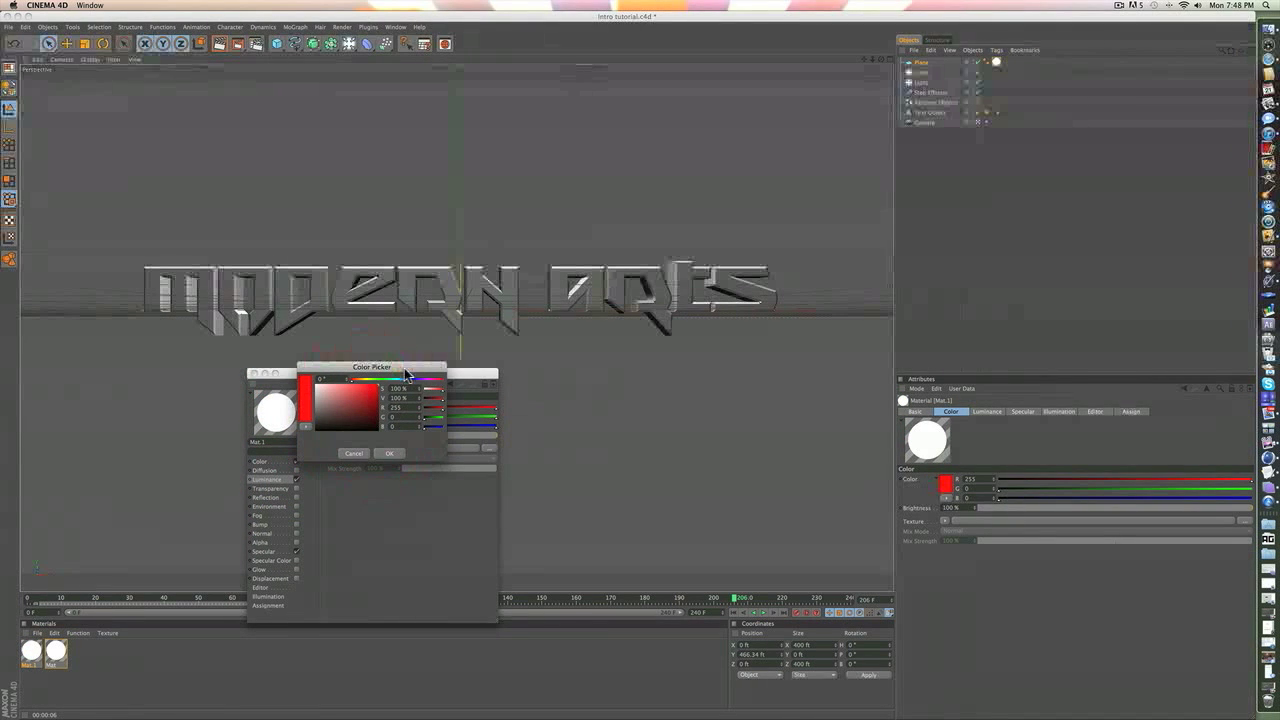
pyautogui.click(389, 452)
pyautogui.click(429, 434)
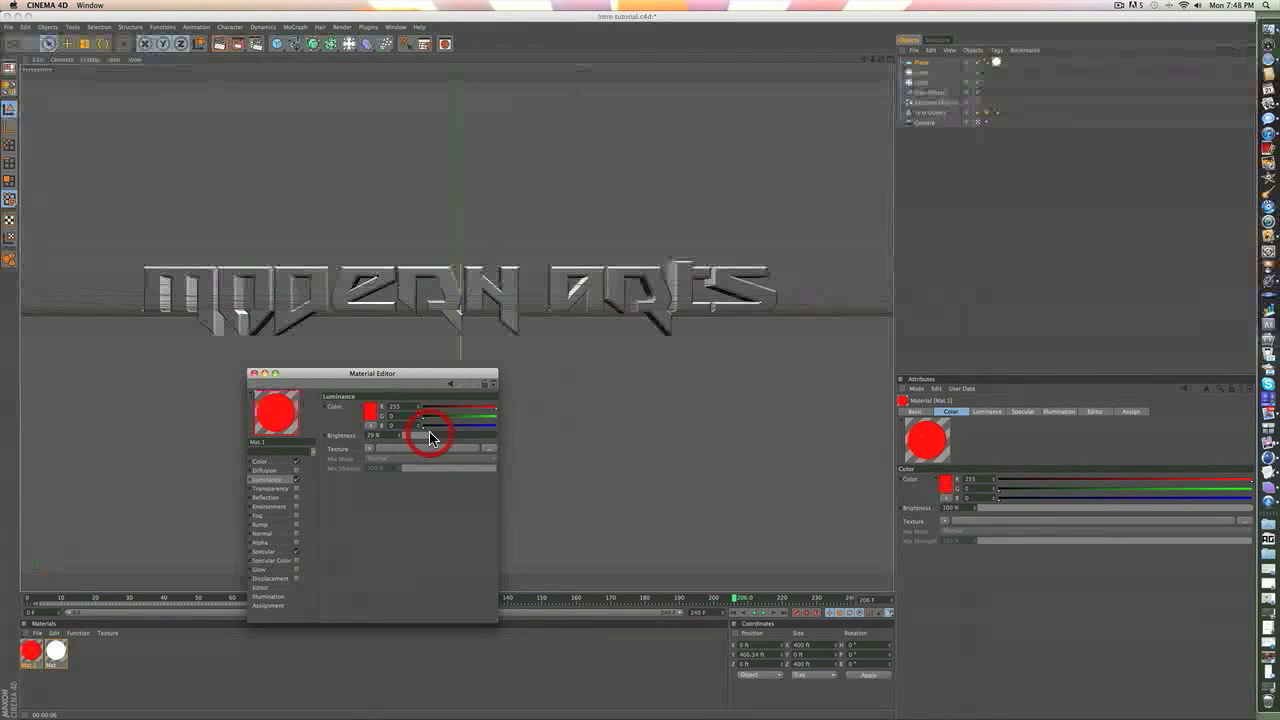
pyautogui.click(427, 436)
pyautogui.click(428, 435)
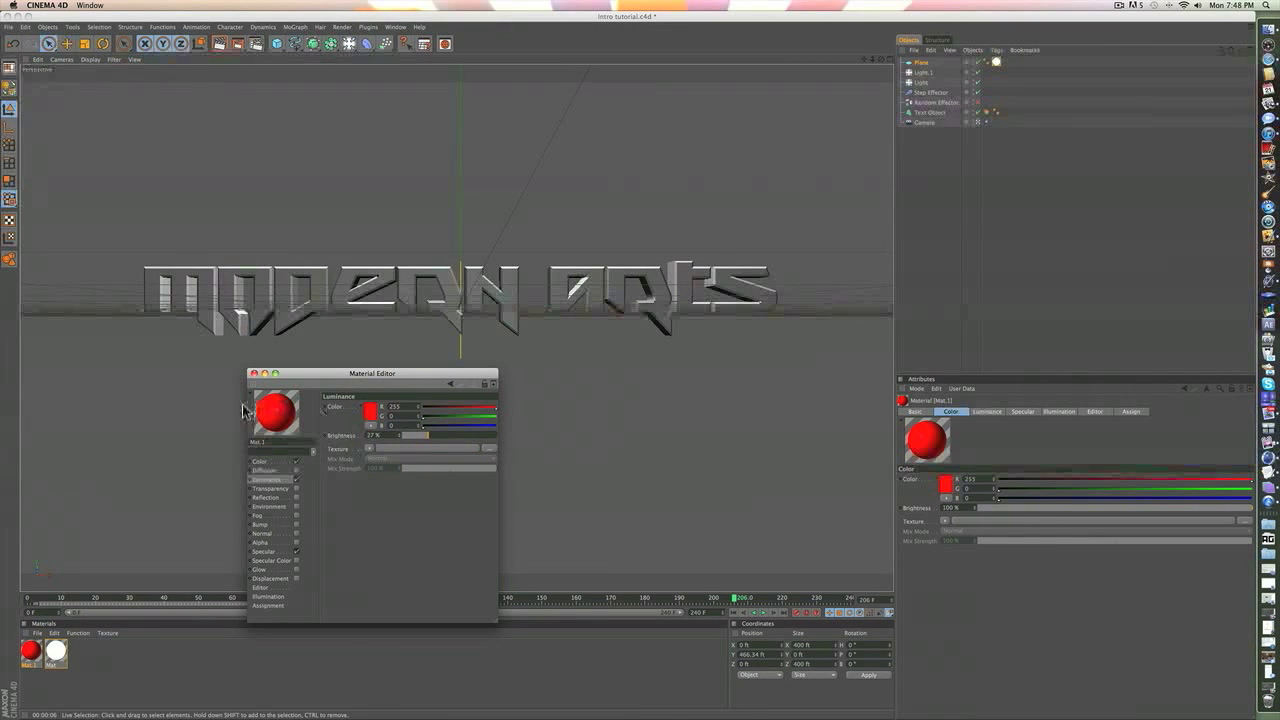
pyautogui.click(253, 373)
pyautogui.moveTo(180, 338); pyautogui.dragTo(214, 296)
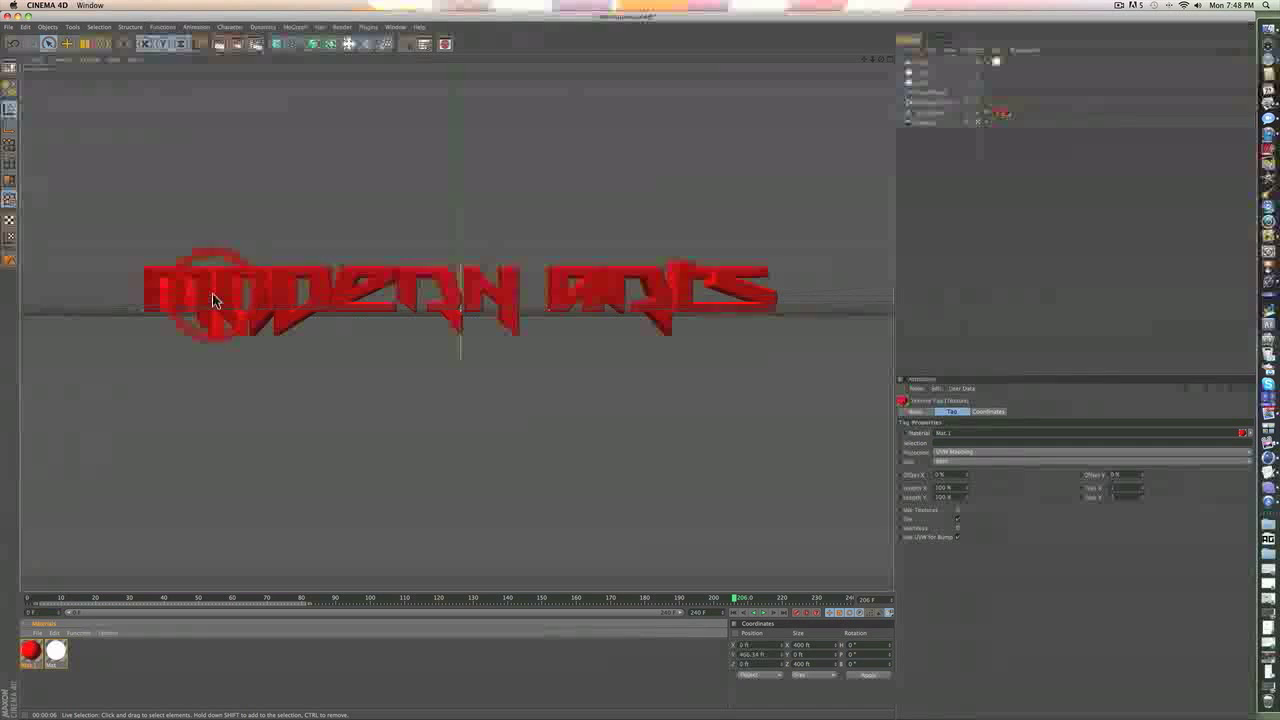
# Add a Fresnel reflection to the red material with 10% brightness and 30% mix strength
pyautogui.click(31, 648)
pyautogui.doubleClick(31, 648)
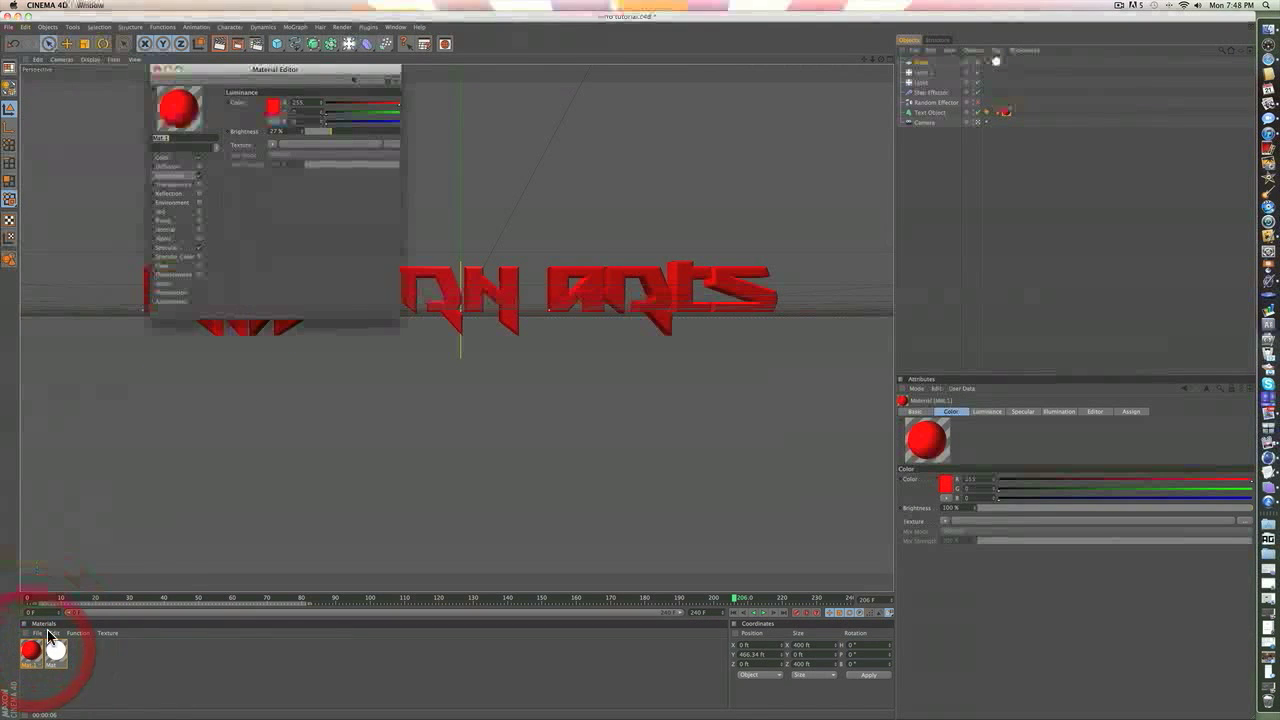
pyautogui.moveTo(218, 71); pyautogui.dragTo(395, 380)
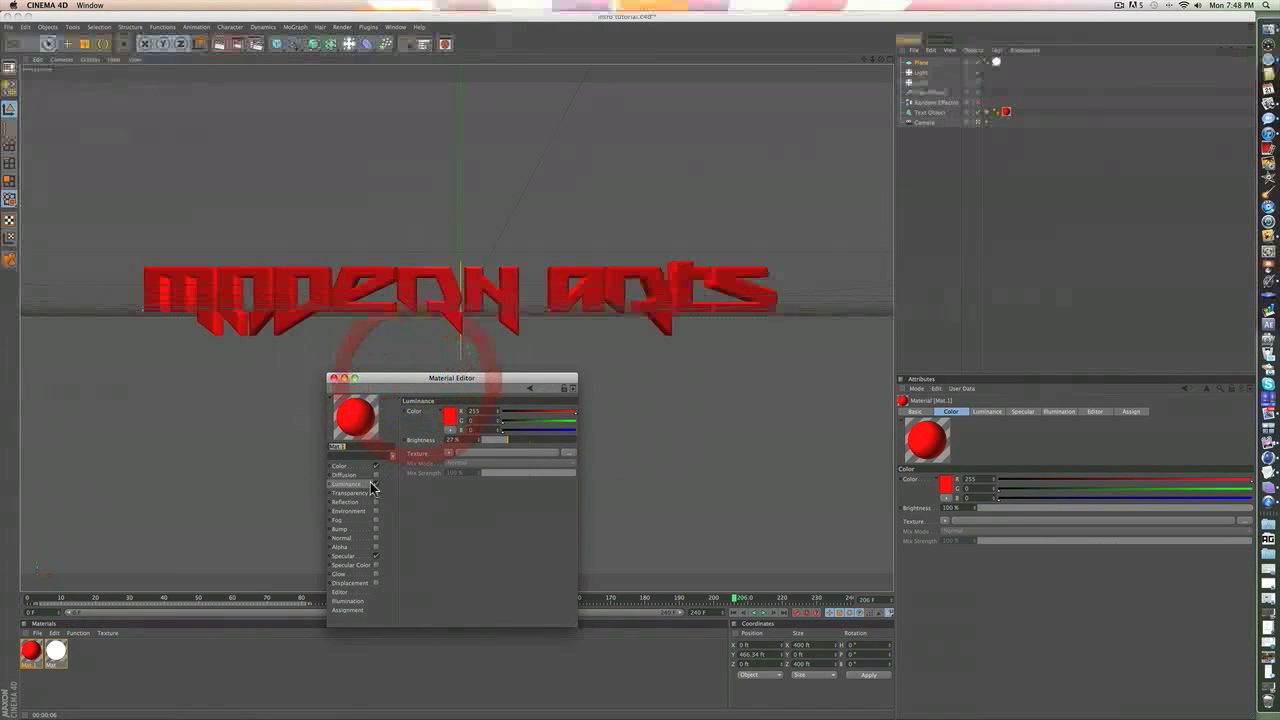
pyautogui.click(355, 502)
pyautogui.click(374, 502)
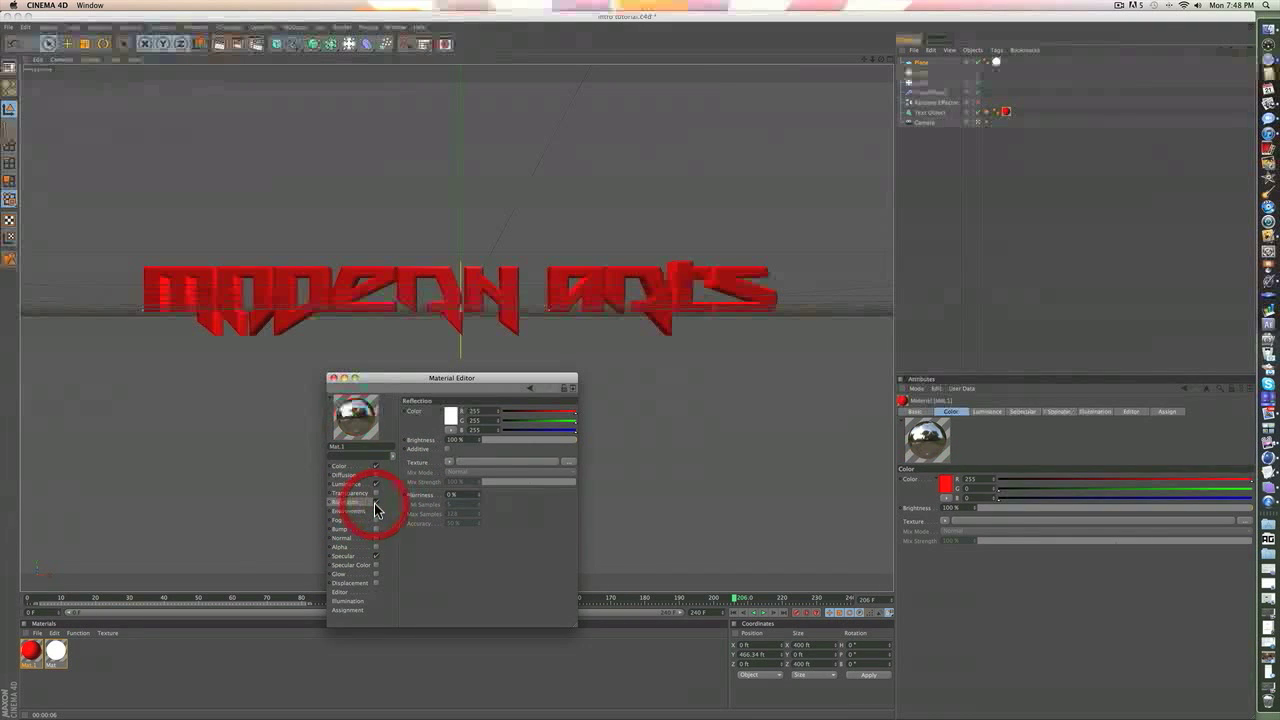
pyautogui.click(448, 462)
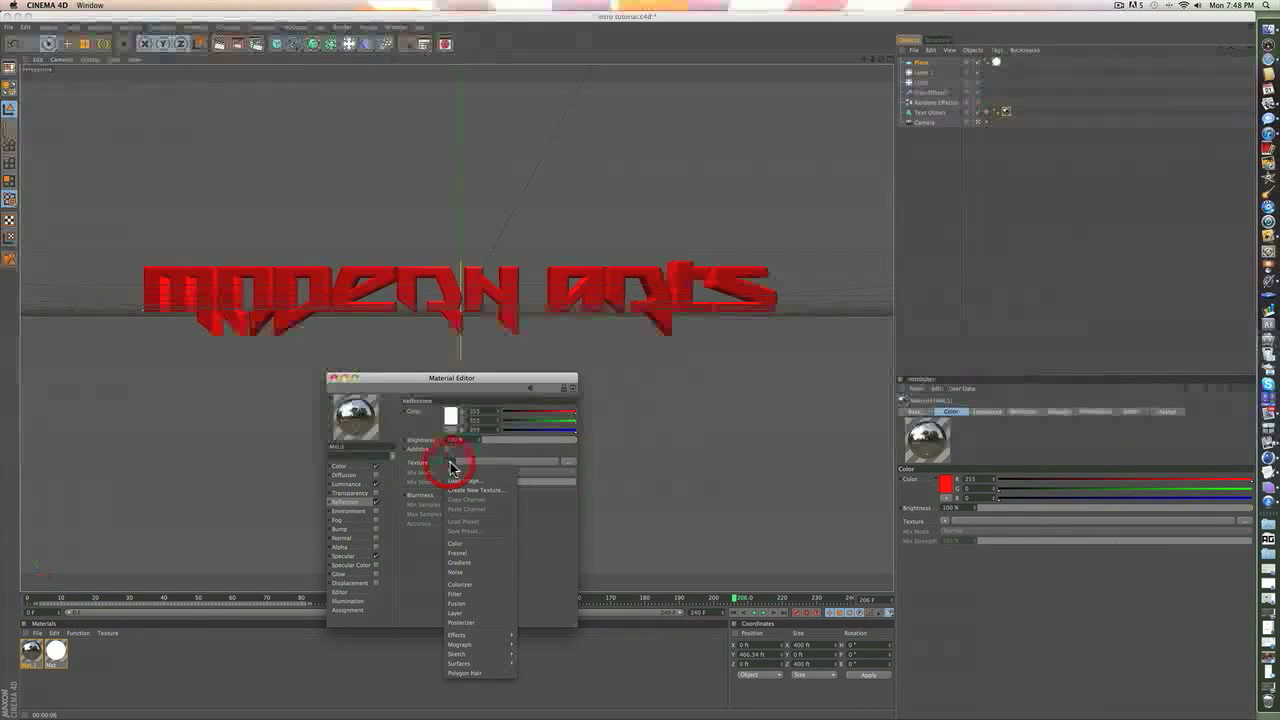
pyautogui.click(483, 553)
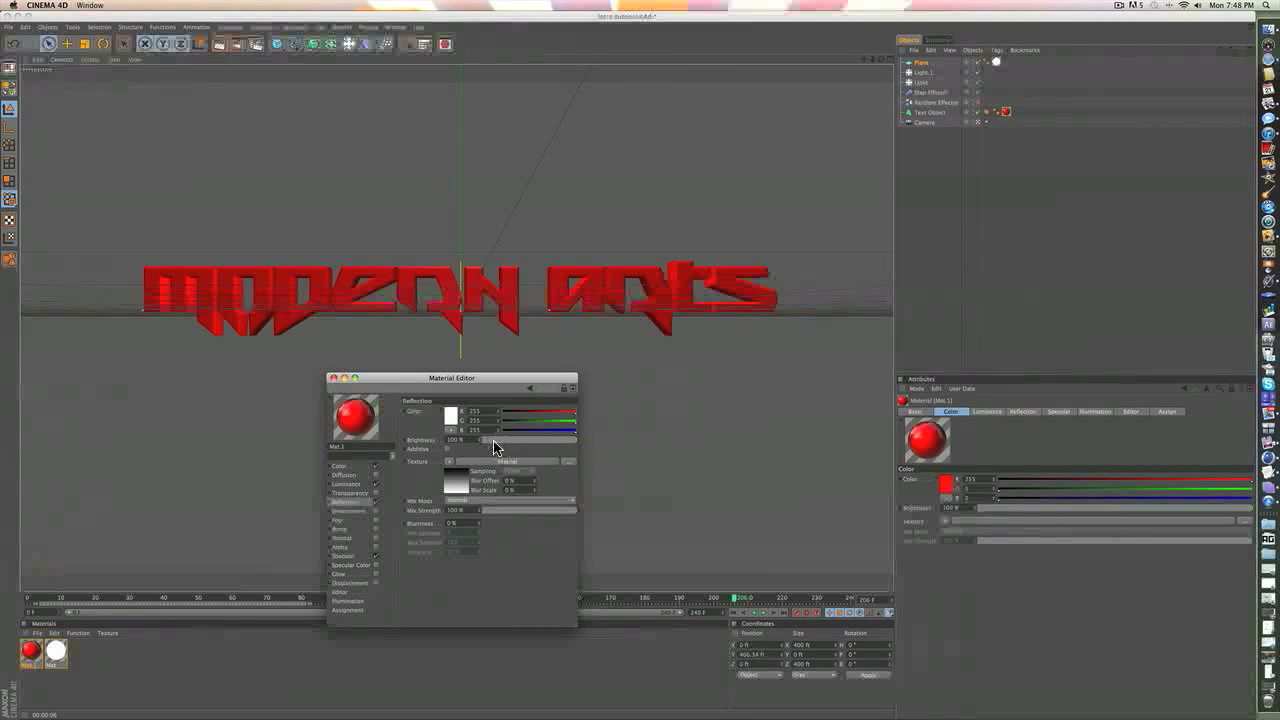
pyautogui.moveTo(490, 441); pyautogui.dragTo(492, 441)
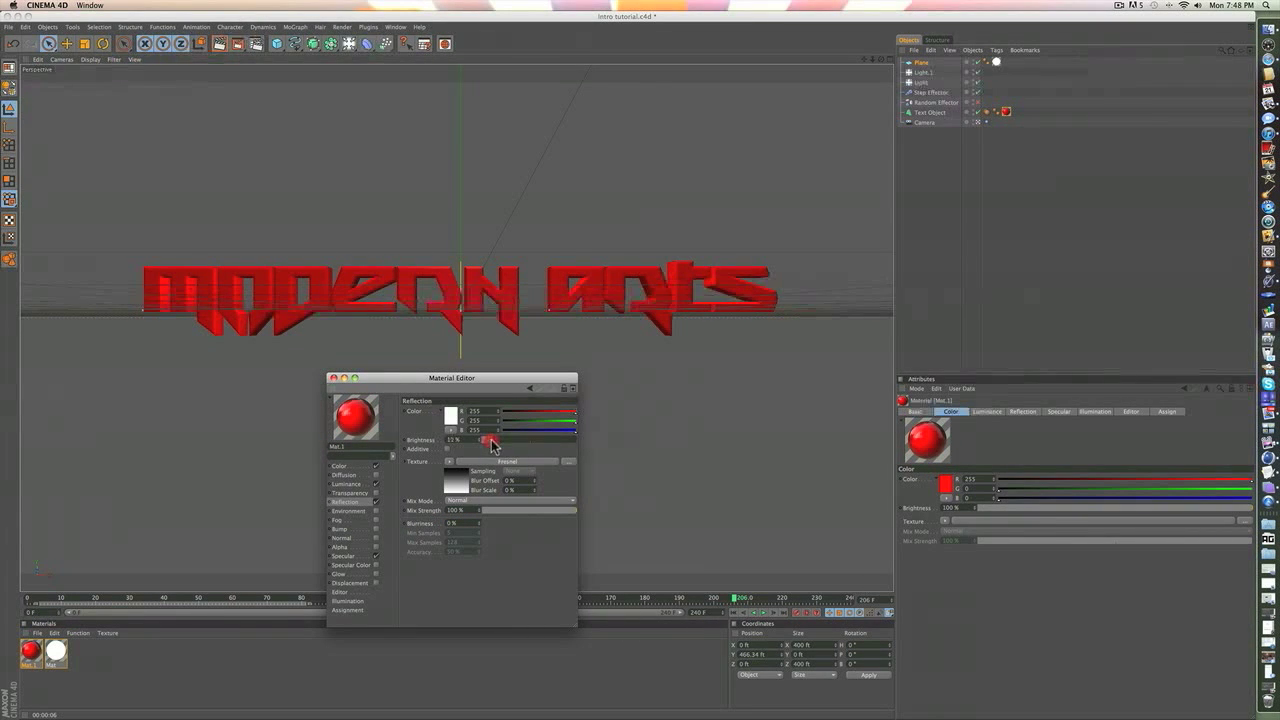
pyautogui.click(510, 510)
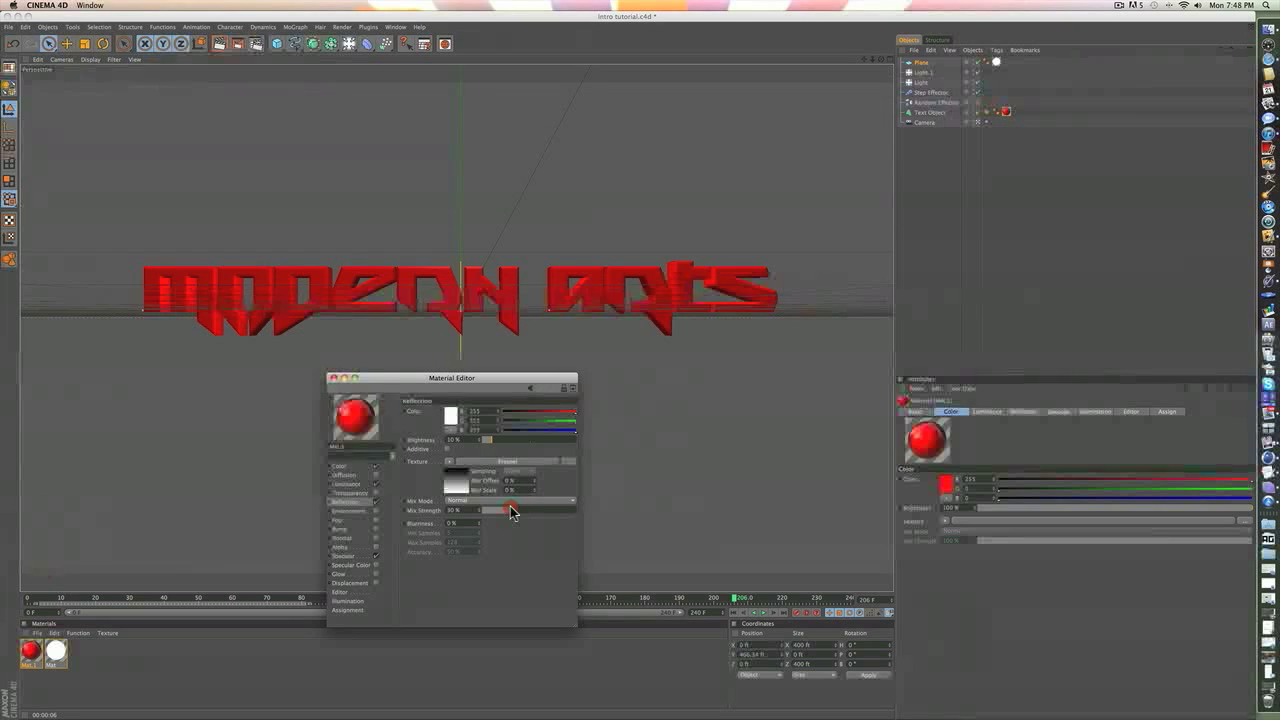
pyautogui.click(334, 379)
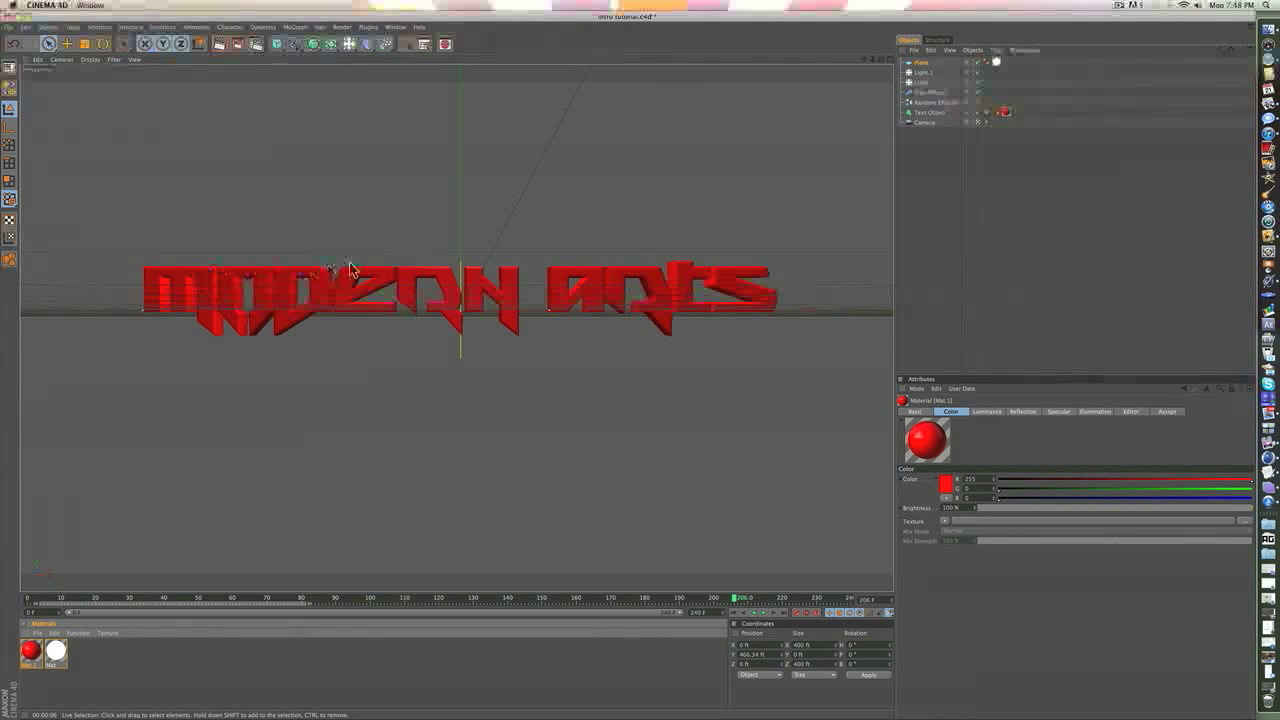
# Duplicate the red material and increase the copy's specular width to about 85%, along with its height and falloff
pyautogui.moveTo(30, 655); pyautogui.dragTo(31, 651)
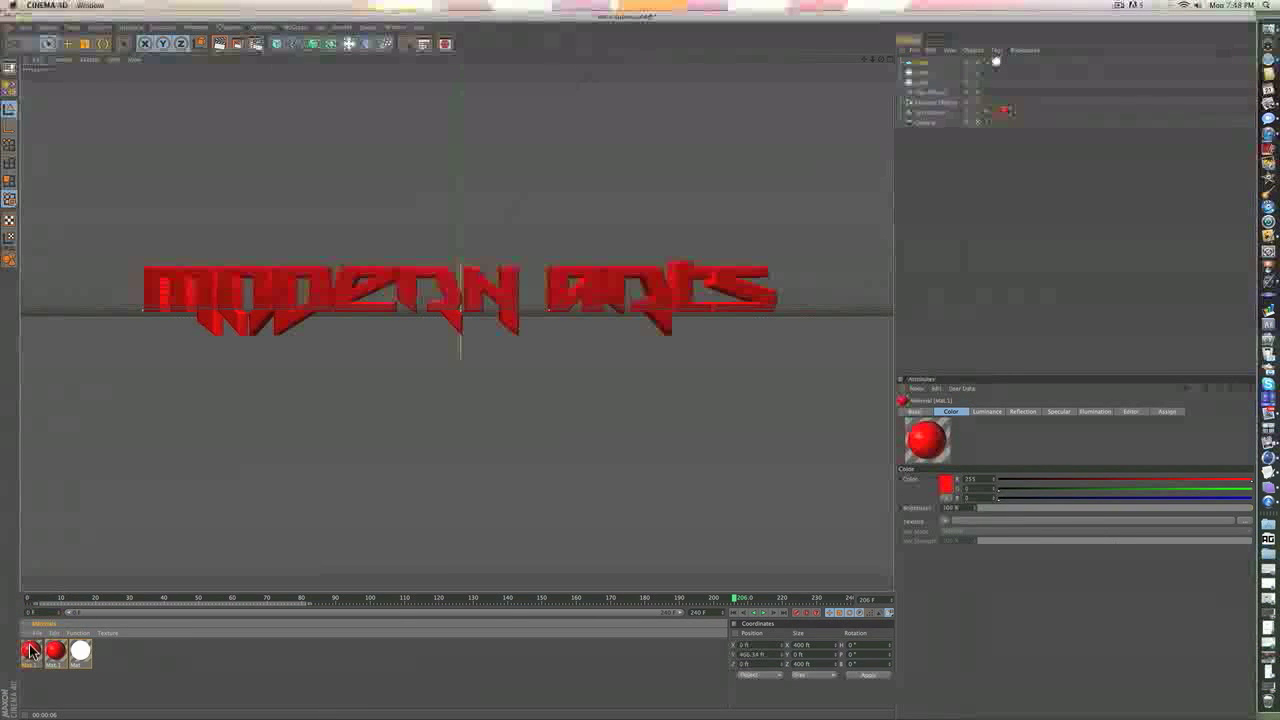
pyautogui.doubleClick(31, 651)
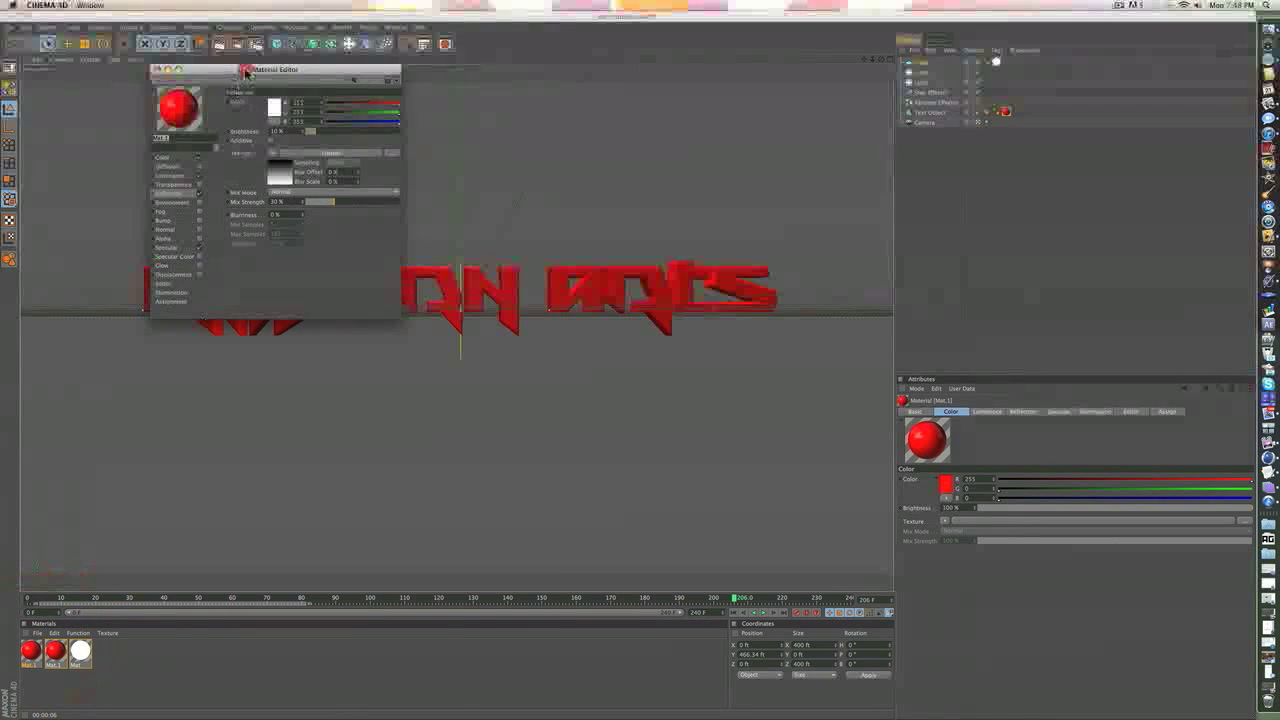
pyautogui.moveTo(246, 73); pyautogui.dragTo(317, 405)
pyautogui.click(250, 590)
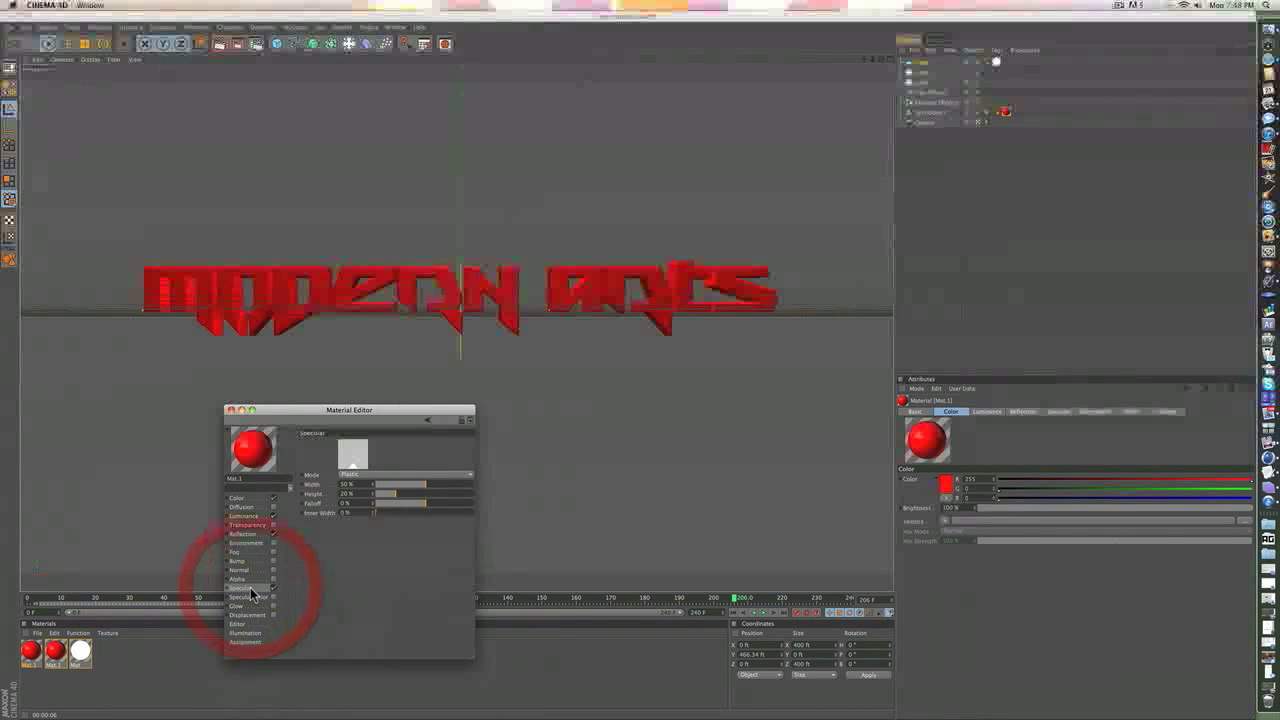
pyautogui.click(450, 494)
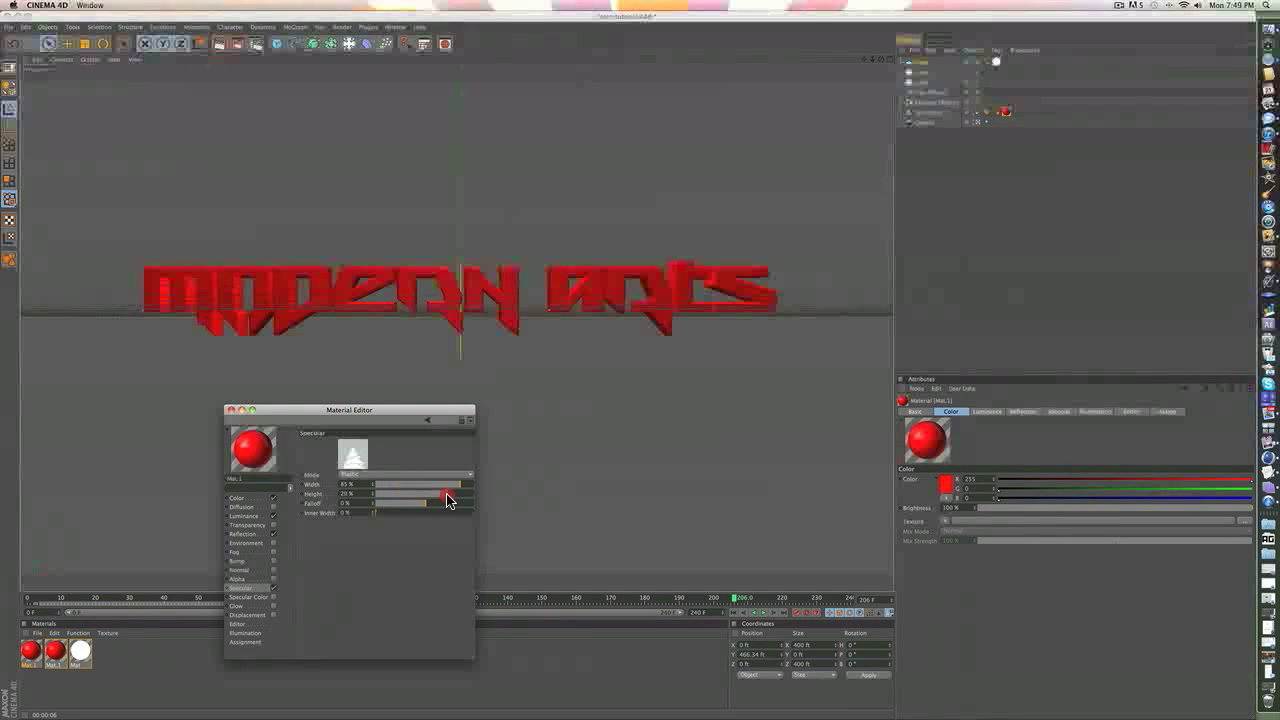
pyautogui.moveTo(446, 493); pyautogui.dragTo(441, 494)
pyautogui.click(433, 503)
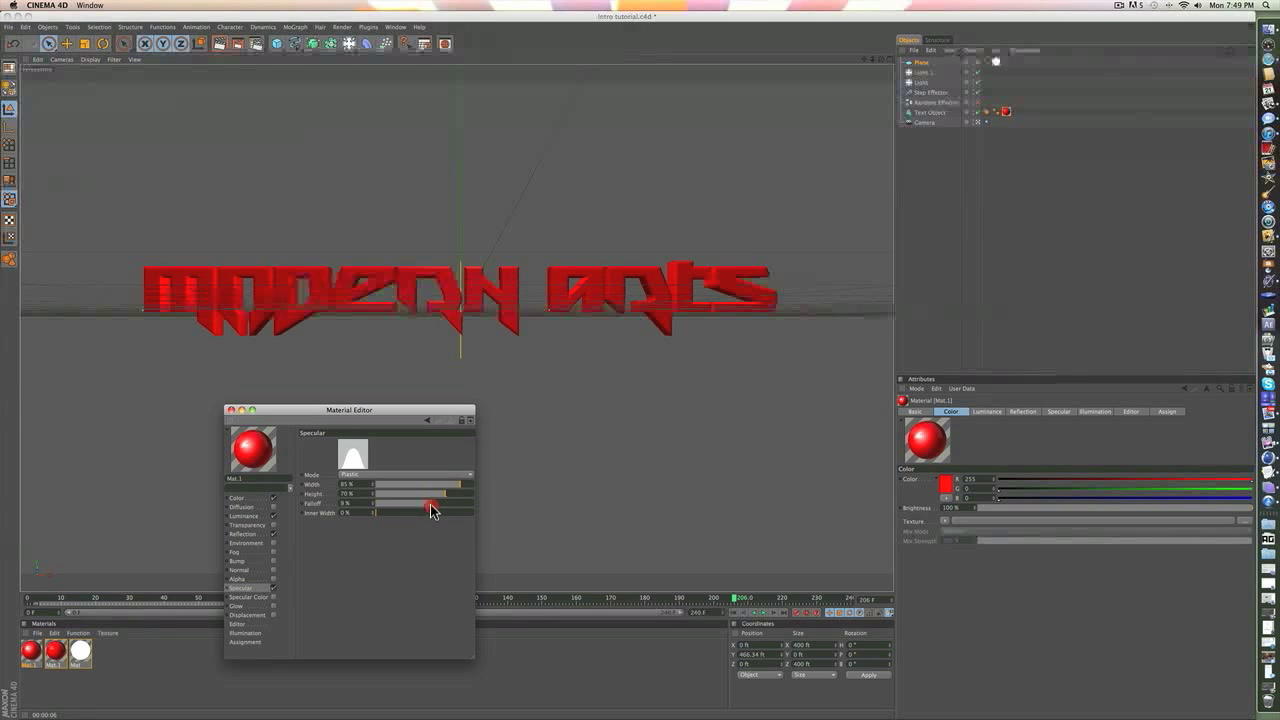
pyautogui.moveTo(465, 487); pyautogui.dragTo(459, 487)
pyautogui.click(452, 494)
pyautogui.click(441, 500)
pyautogui.click(230, 410)
# Apply the shinier red material copy to the text and restrict its texture tag to the bevel selection R1
pyautogui.click(30, 652)
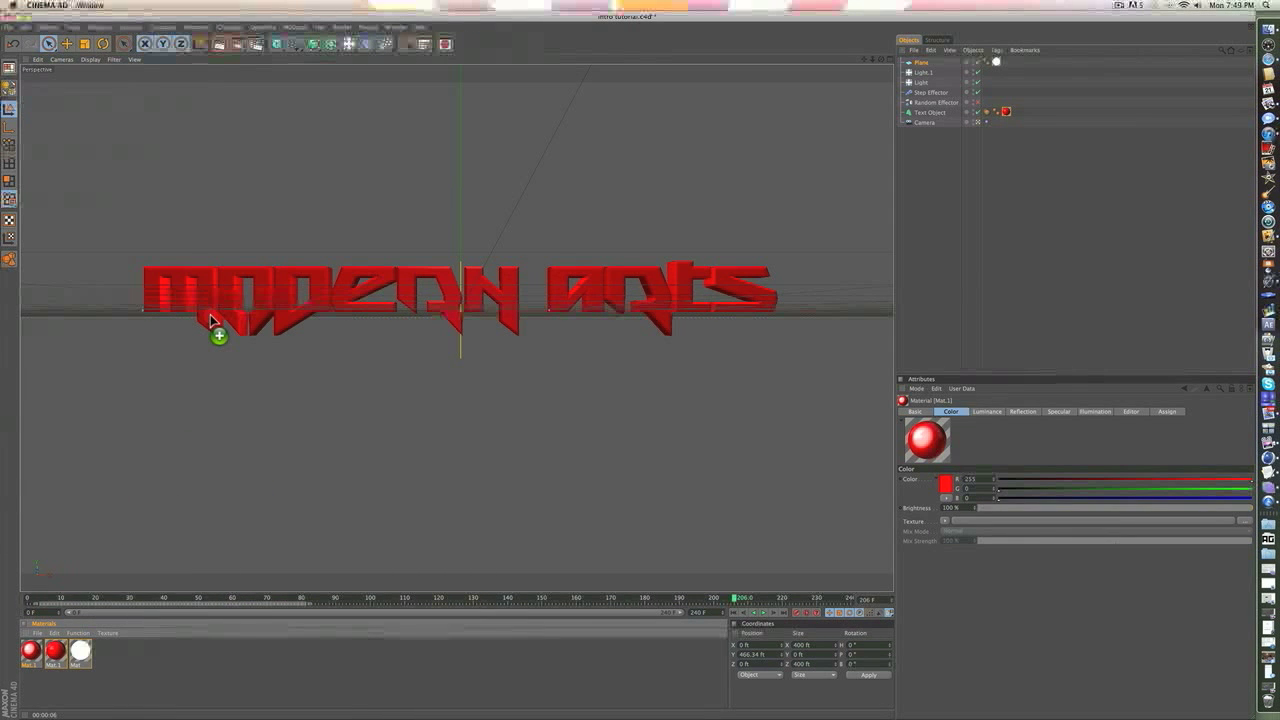
pyautogui.moveTo(210, 314); pyautogui.dragTo(210, 314)
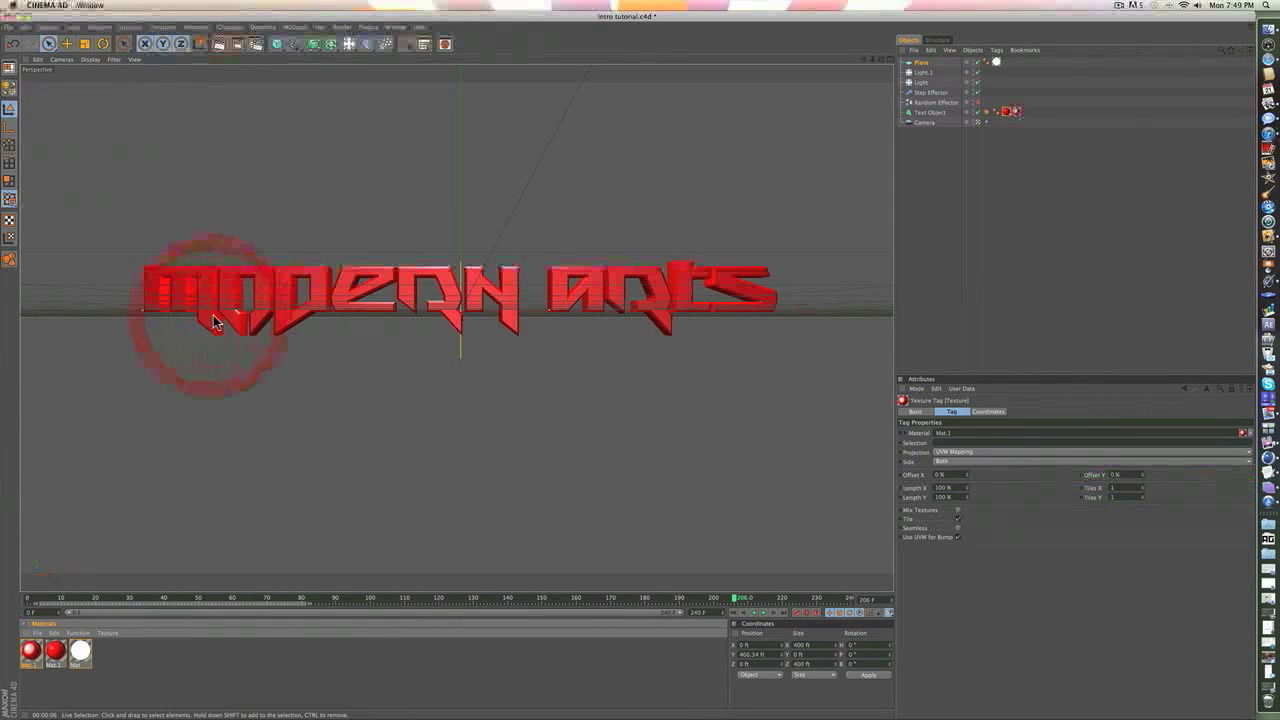
pyautogui.click(941, 444)
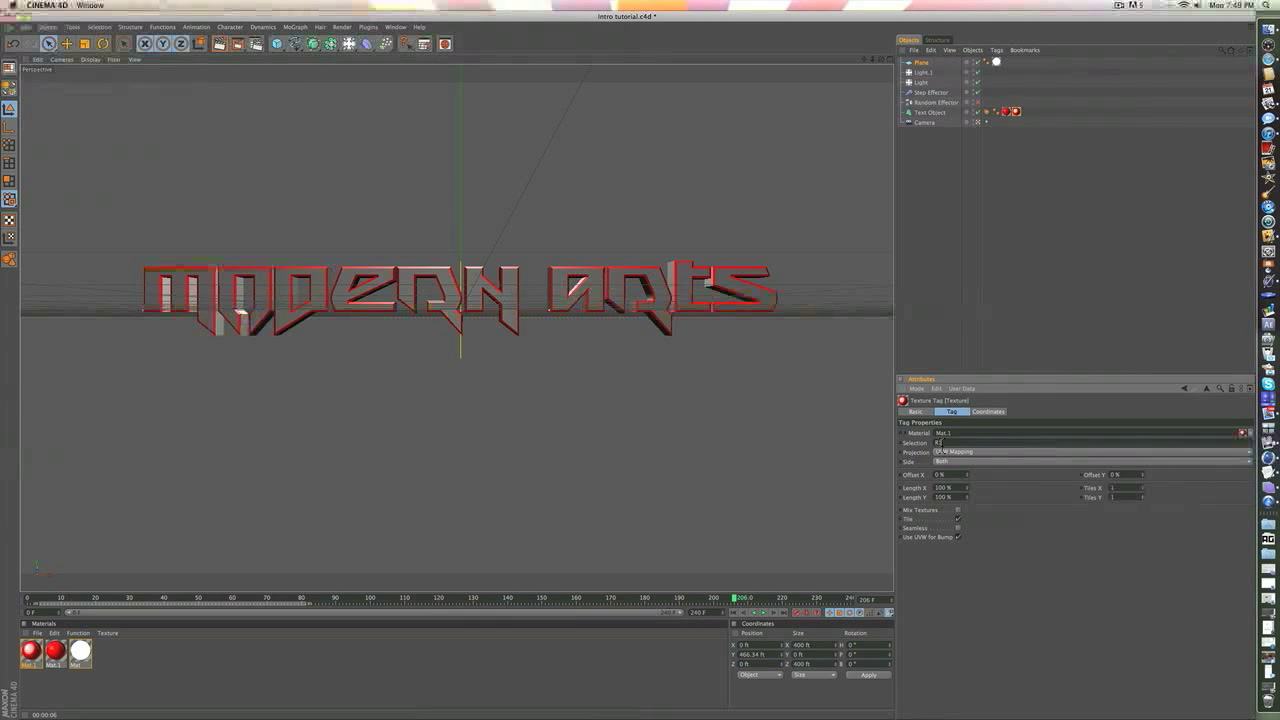
pyautogui.click(994, 300)
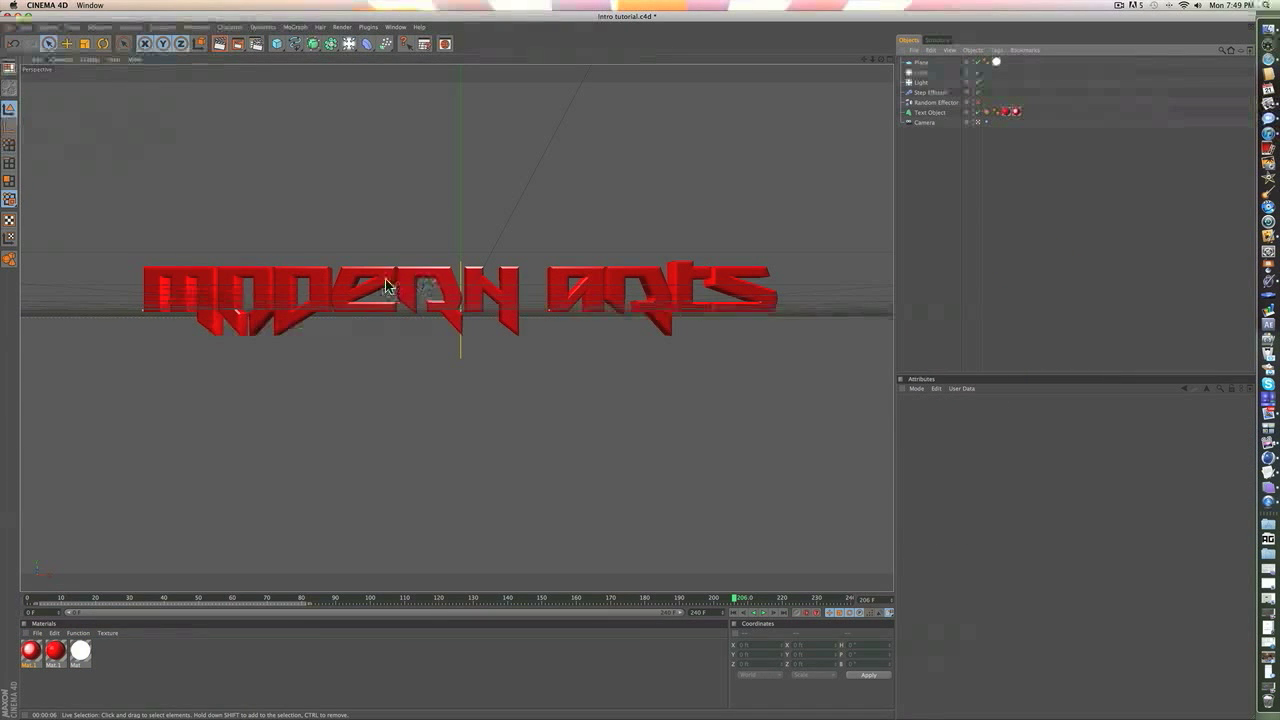
# Test-render the red text at frame 206, play the animation from the start and scrub to frame 240
pyautogui.click(226, 46)
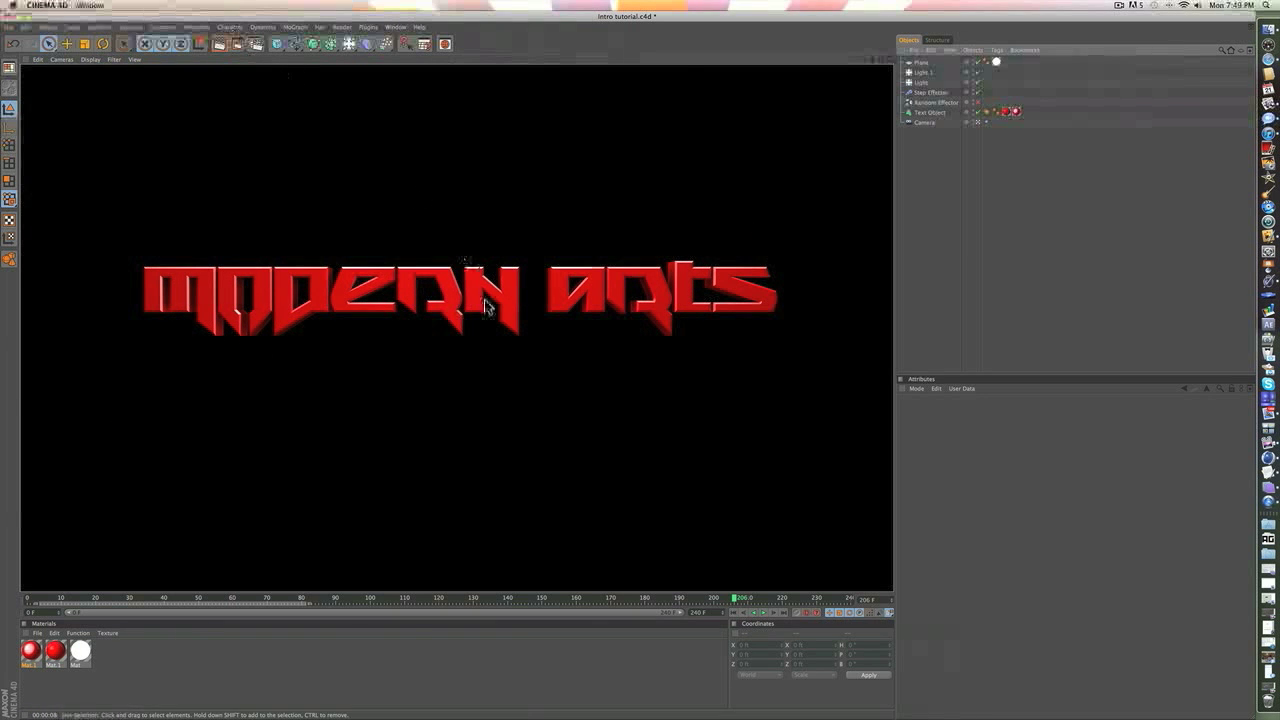
pyautogui.moveTo(395, 604); pyautogui.dragTo(58, 604)
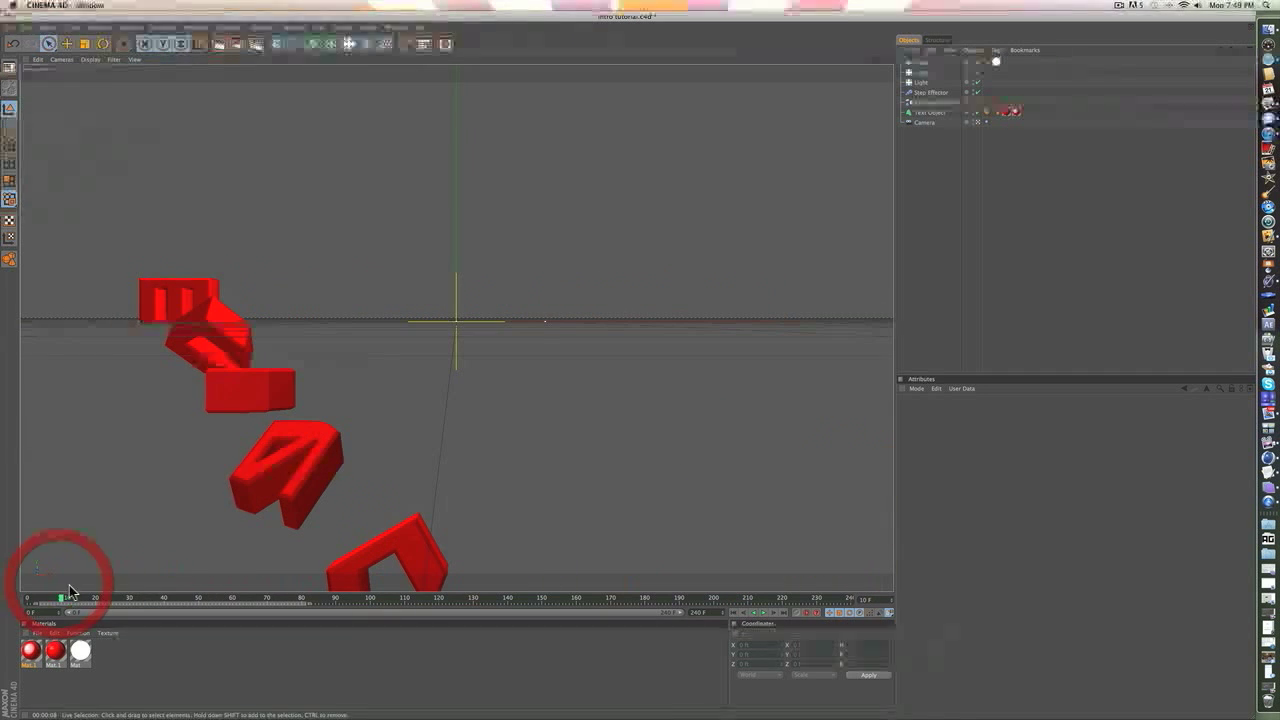
pyautogui.click(30, 598)
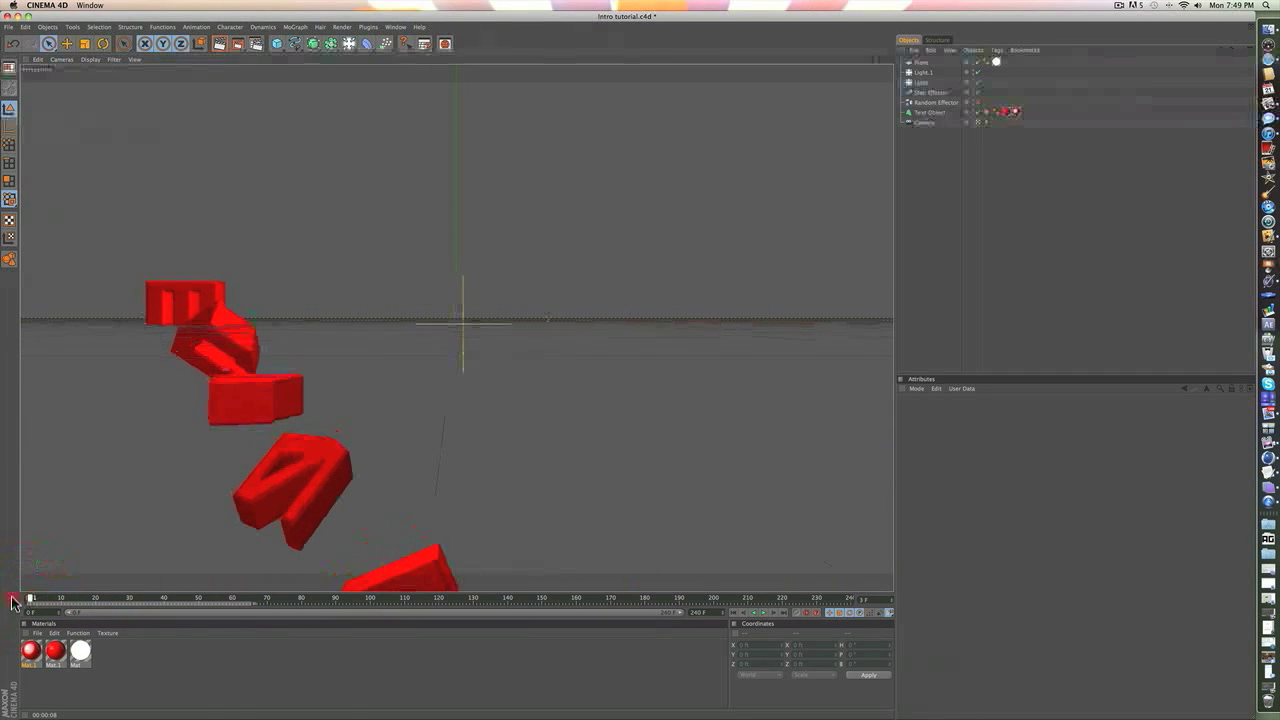
pyautogui.click(768, 613)
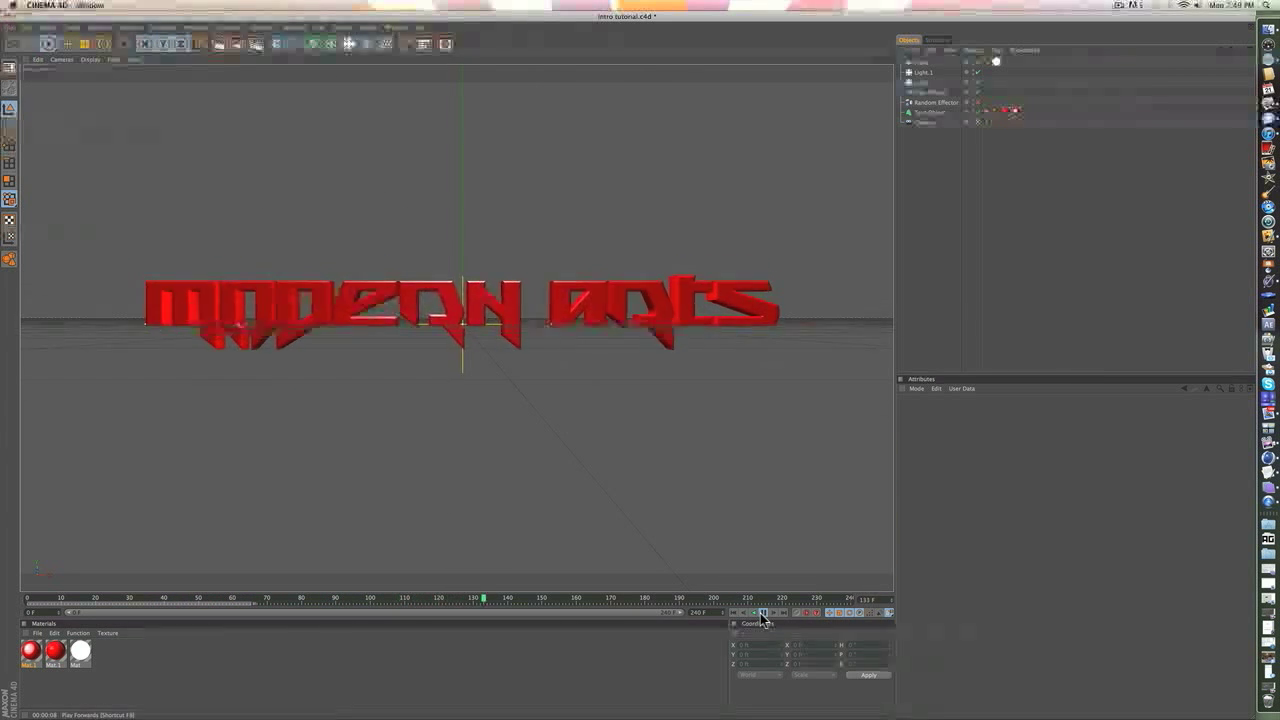
pyautogui.click(762, 614)
pyautogui.moveTo(627, 601); pyautogui.dragTo(872, 612)
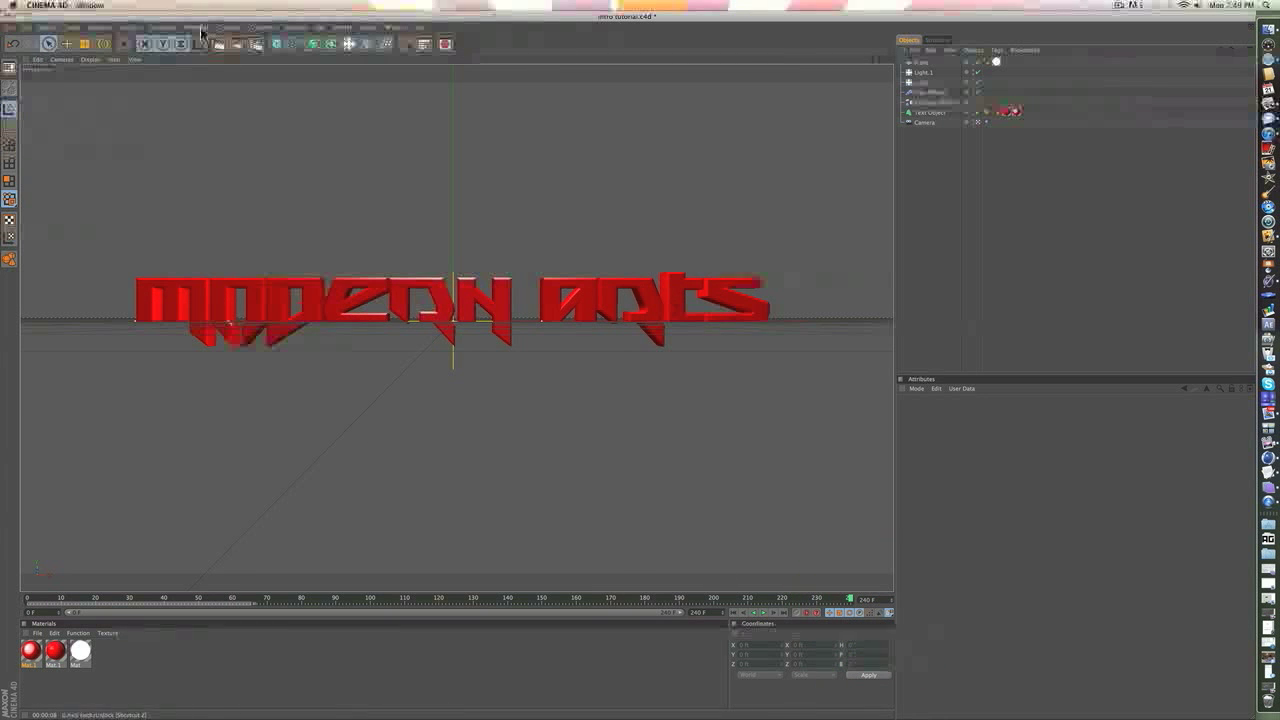
# Render the full animation, frames 0 to 240, to the Picture Viewer
pyautogui.click(238, 44)
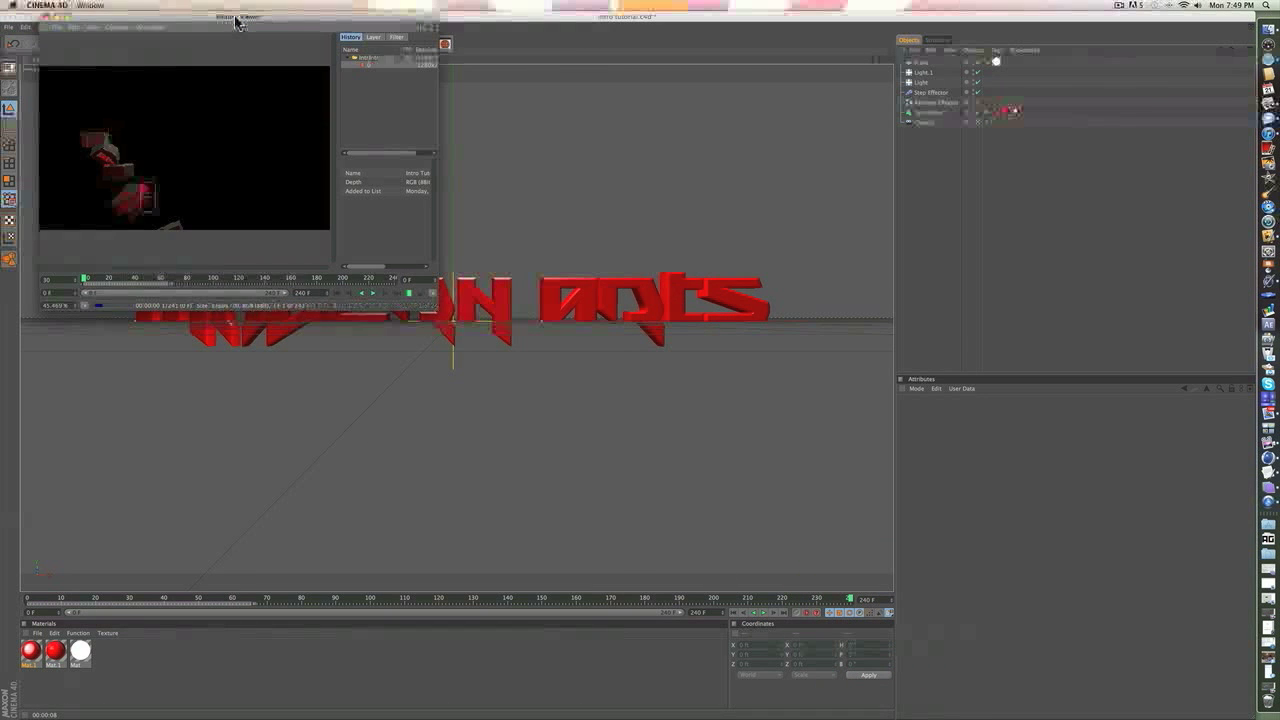
pyautogui.moveTo(234, 18); pyautogui.dragTo(337, 84)
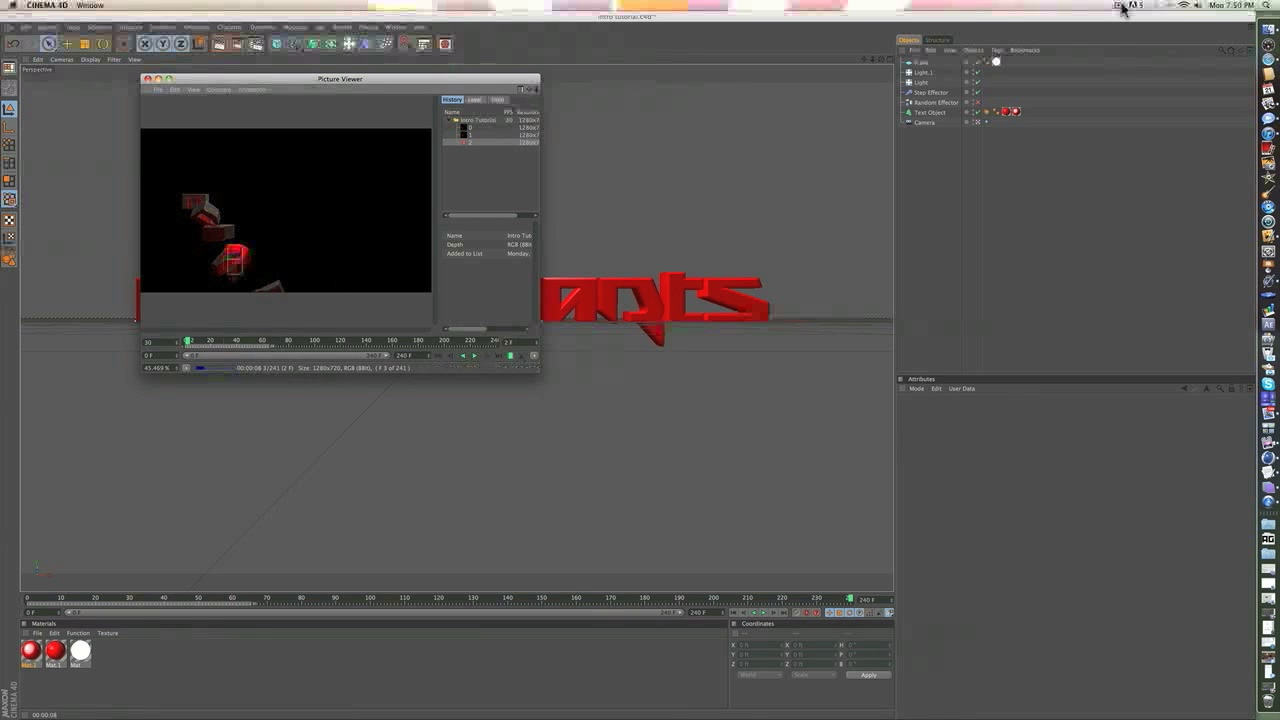
pyautogui.click(1121, 6)
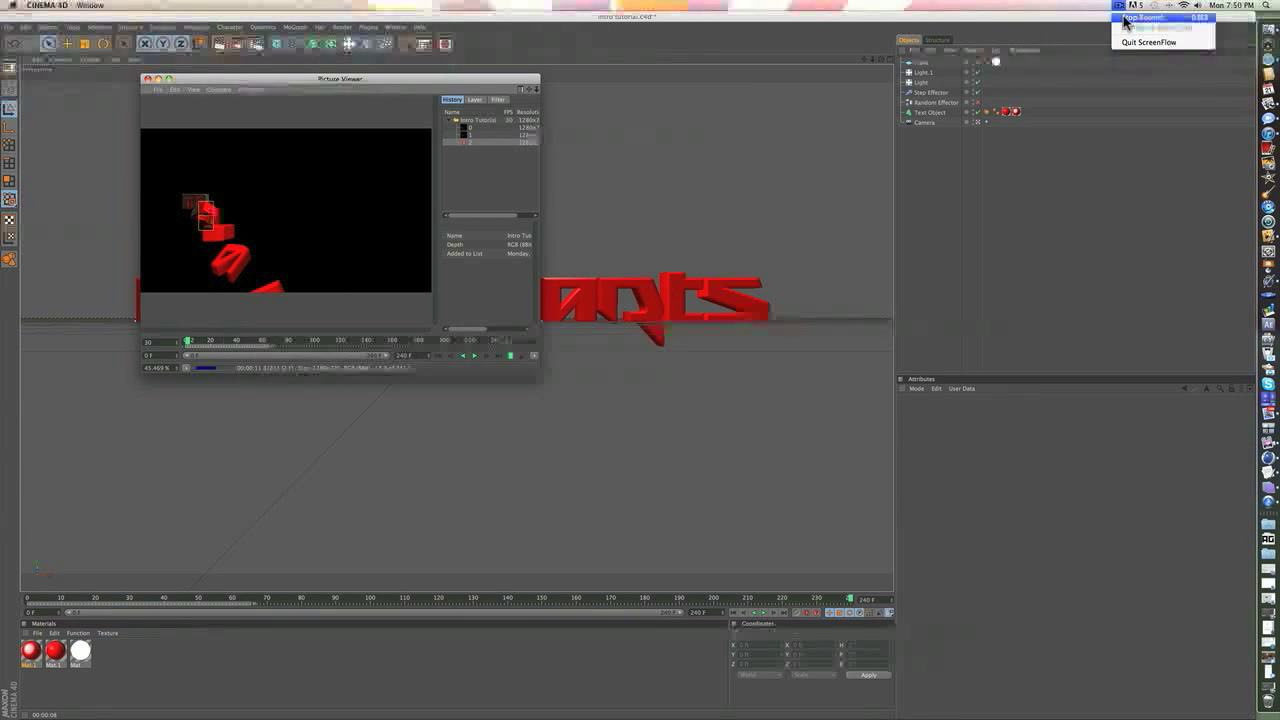